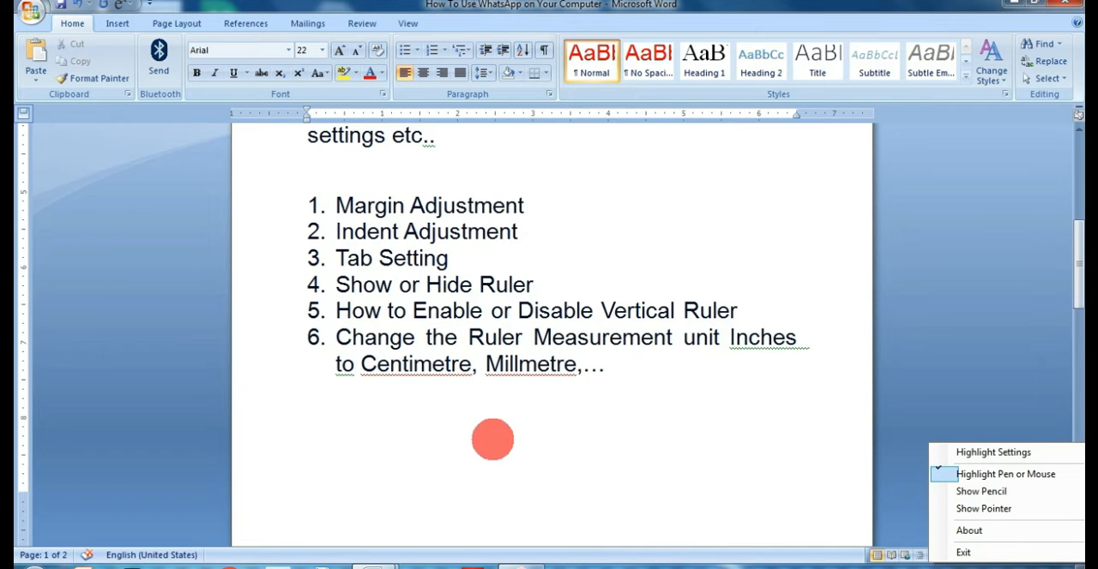
Look through the document's title, introduction and numbered list of ruler topics, down to the start of page 2.
scroll(482, 432, up, 1)
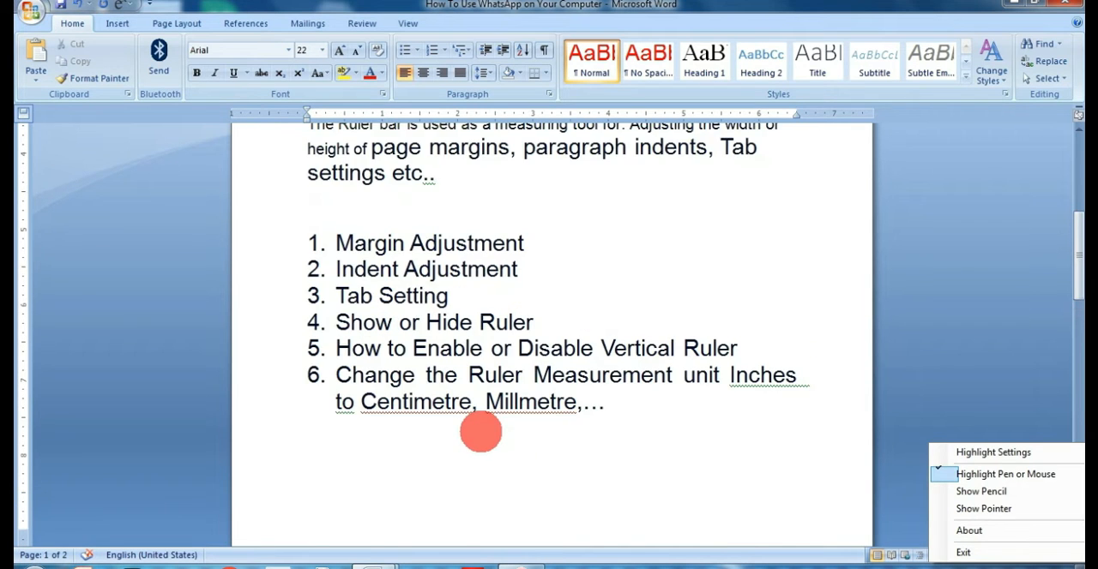
scroll(481, 431, up, 8)
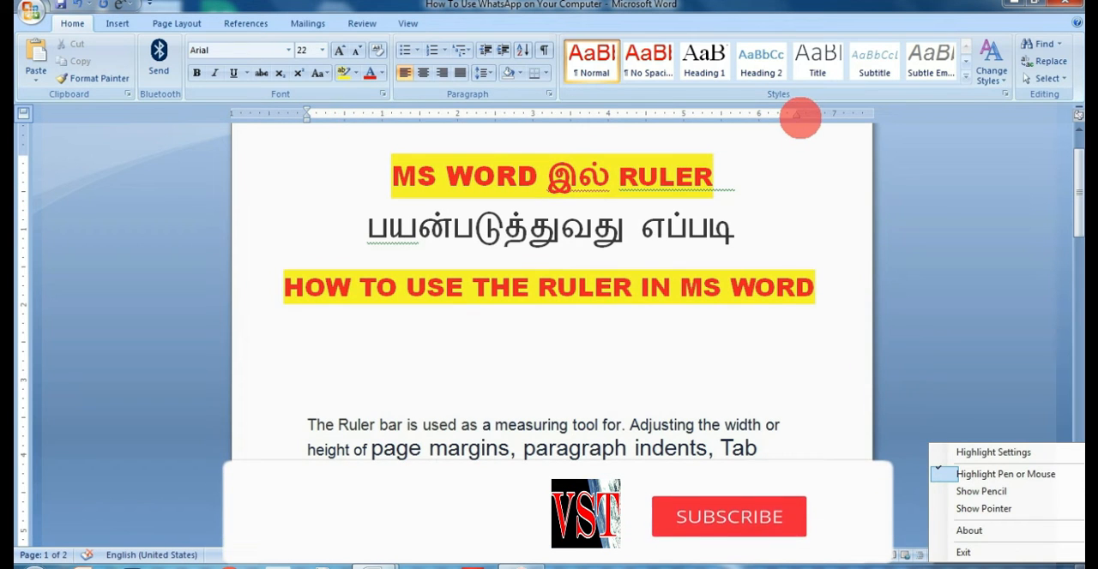
scroll(399, 351, down, 6)
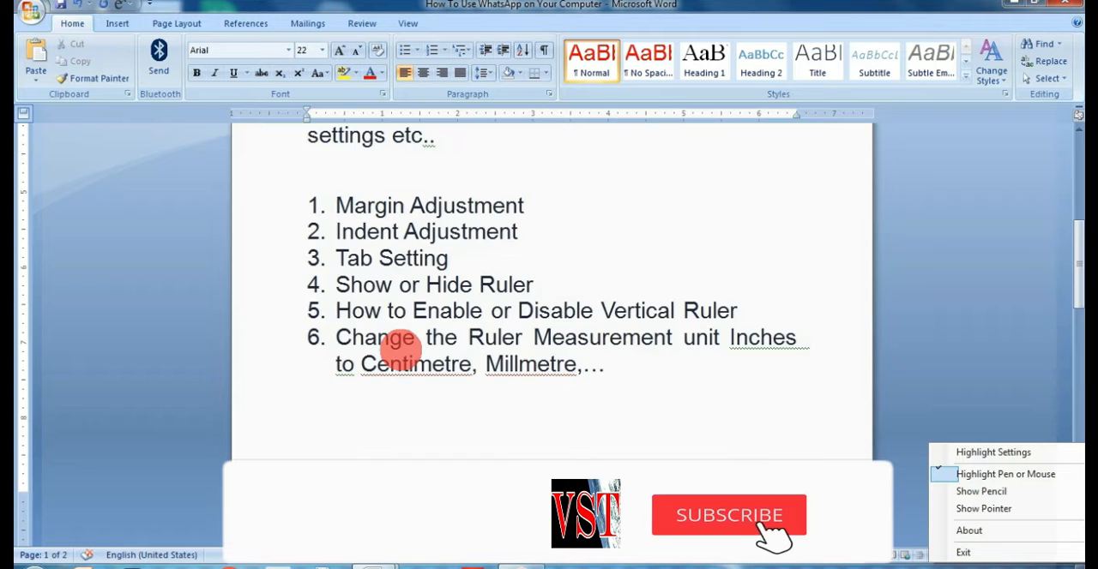
scroll(284, 292, up, 7)
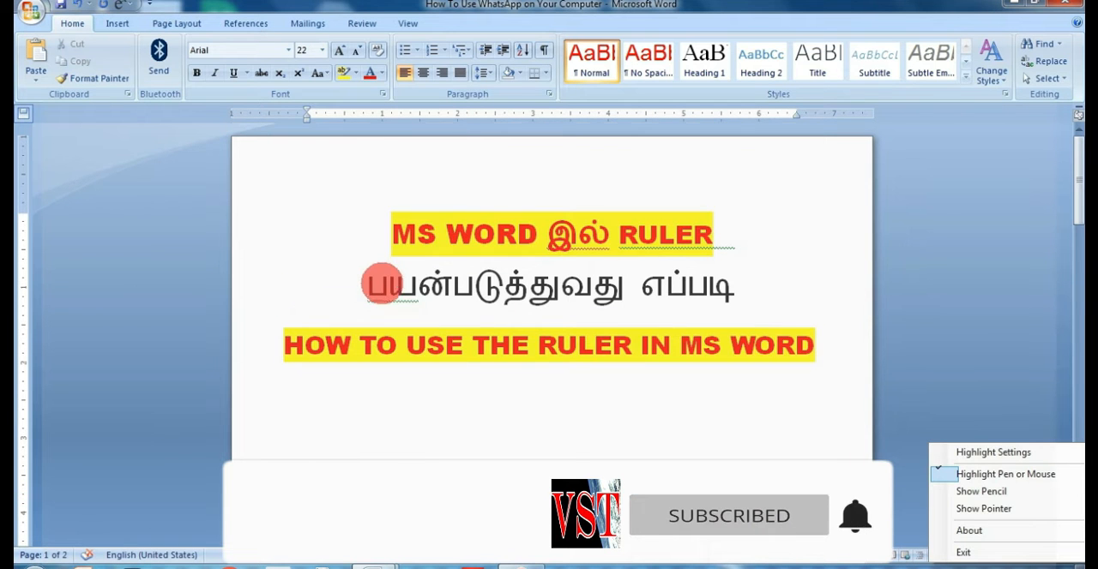
scroll(380, 284, down, 3)
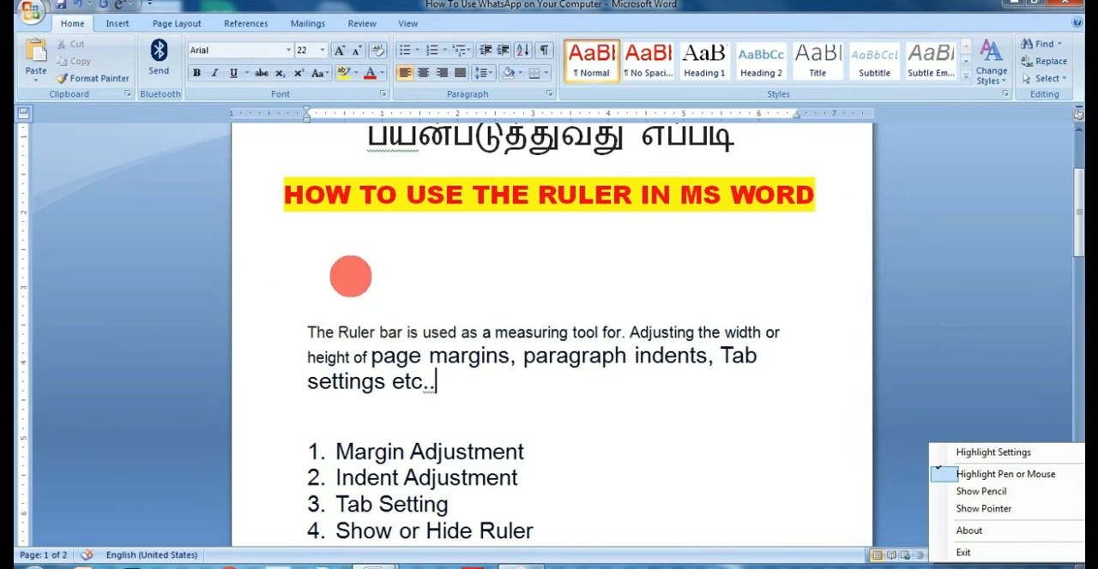
scroll(338, 252, up, 3)
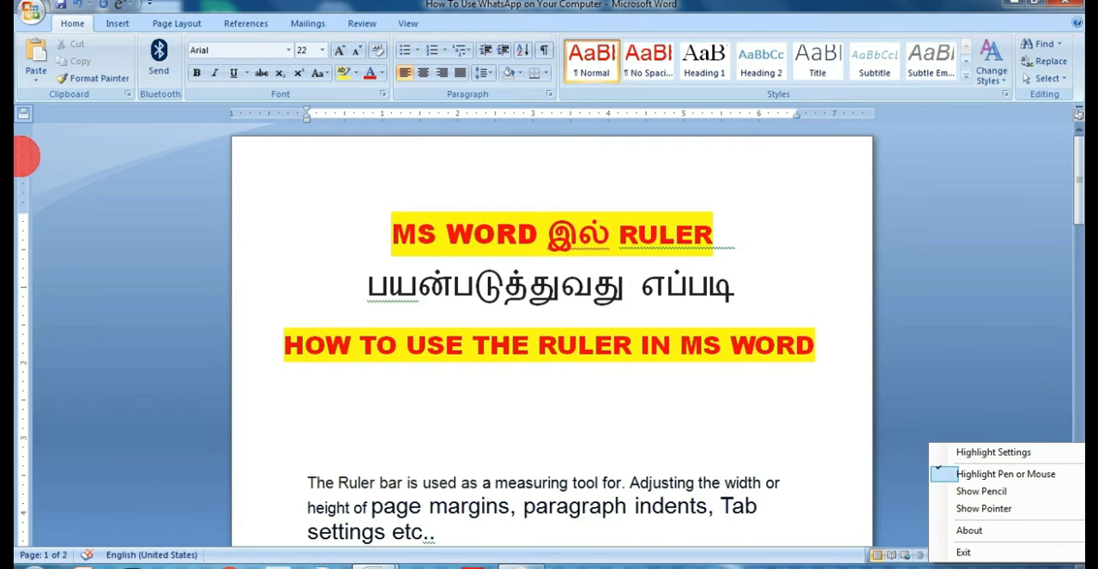
scroll(28, 206, down, 10)
scroll(28, 468, down, 3)
scroll(29, 368, up, 11)
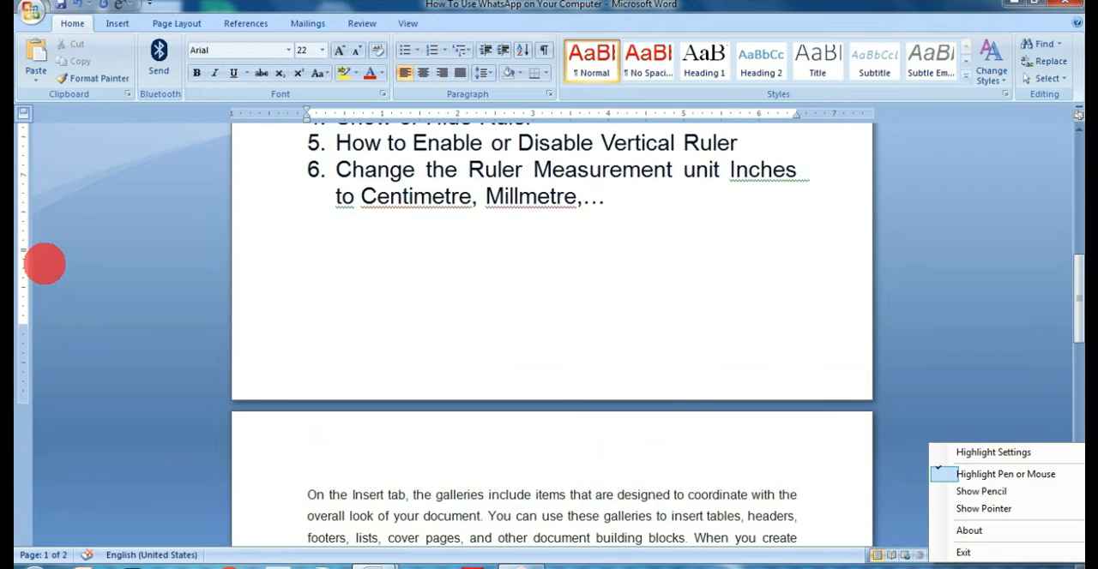
scroll(280, 224, up, 2)
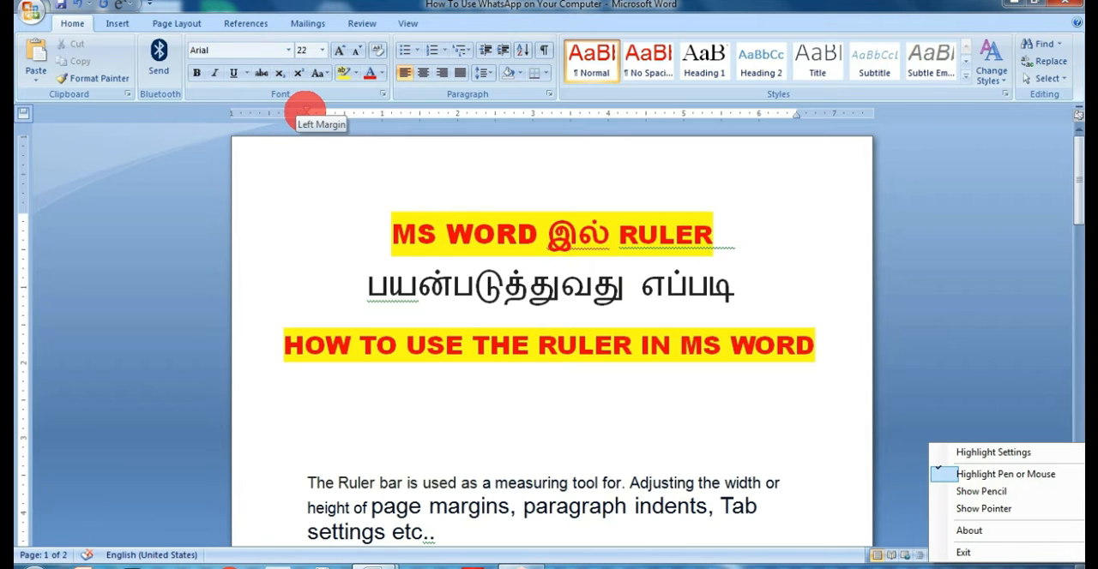
Try a narrower left page margin on the horizontal ruler and undo the change.
mouse_move(307, 112)
mouse_down()
mouse_move(264, 113)
mouse_move(273, 112)
mouse_up()
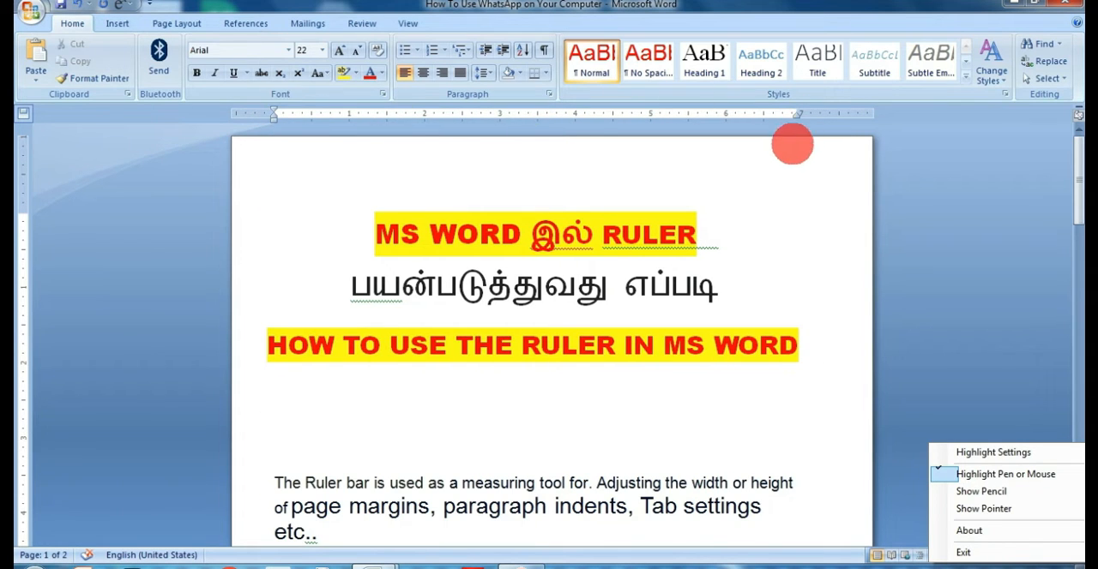
key(ctrl+z)
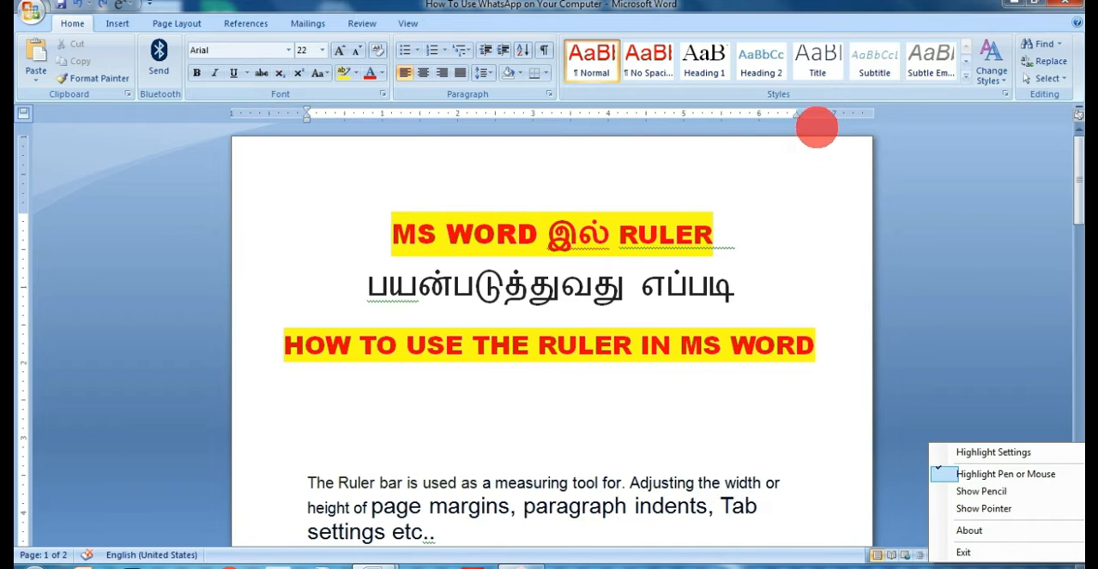
Narrow the page margins with the rulers to about 0.69" at right, 0.75" at top and 0.81" at bottom.
mouse_move(795, 112)
mouse_down()
mouse_move(840, 107)
mouse_move(819, 112)
mouse_up()
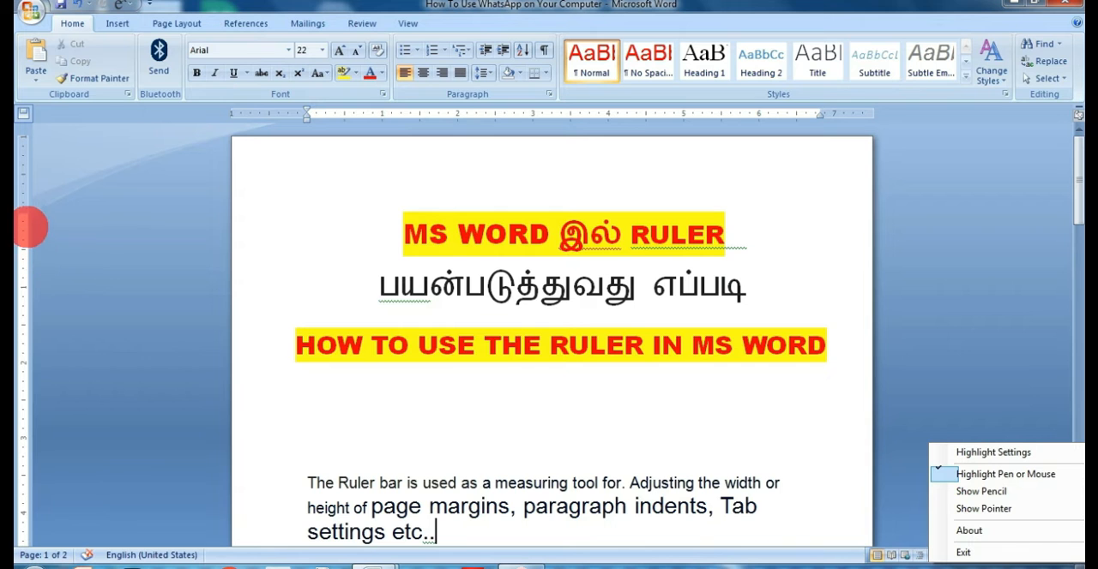
drag(26, 215, 24, 192)
scroll(71, 277, down, 10)
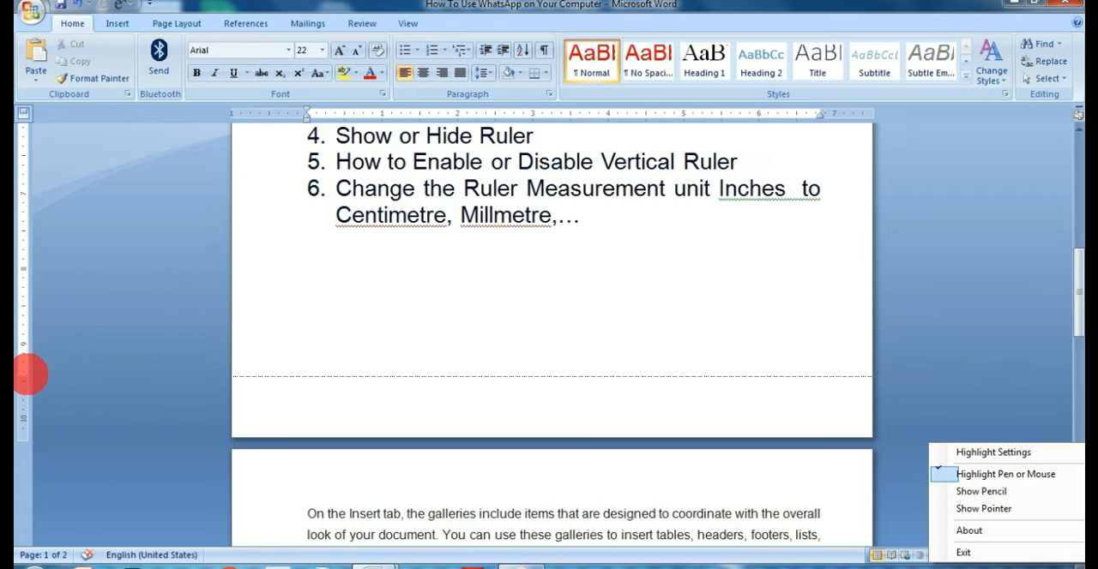
scroll(30, 375, up, 3)
scroll(213, 262, up, 2)
scroll(212, 262, up, 5)
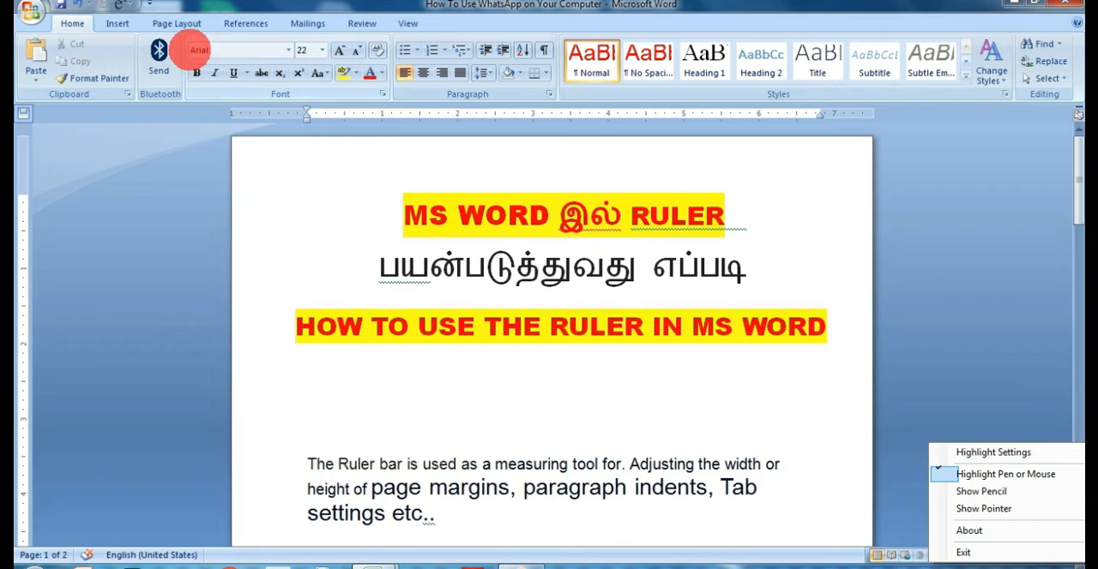
Check the page margin values in Page Setup and accept the dialog.
click(177, 23)
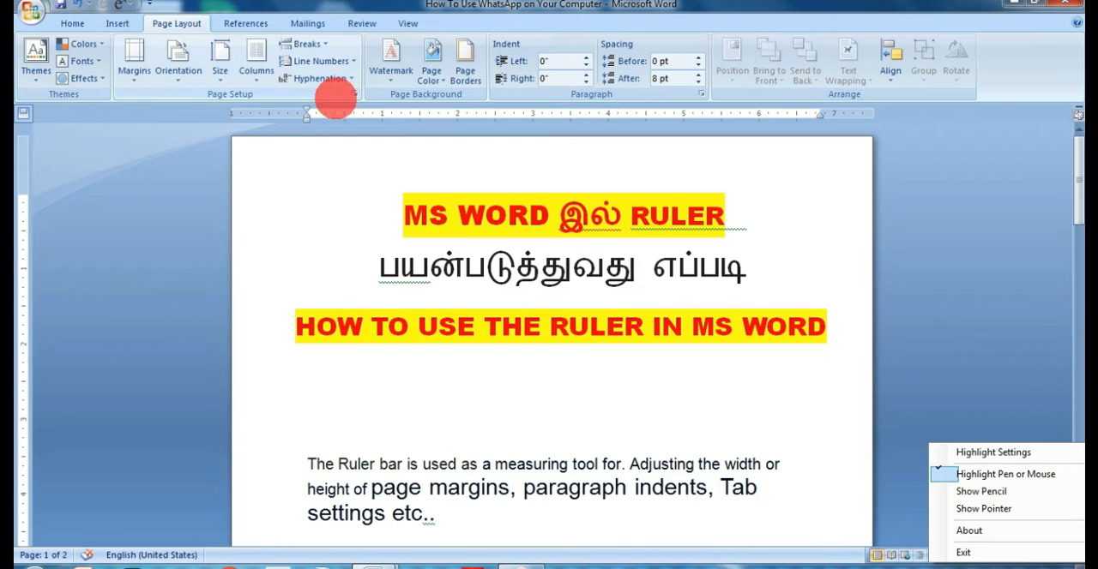
click(353, 94)
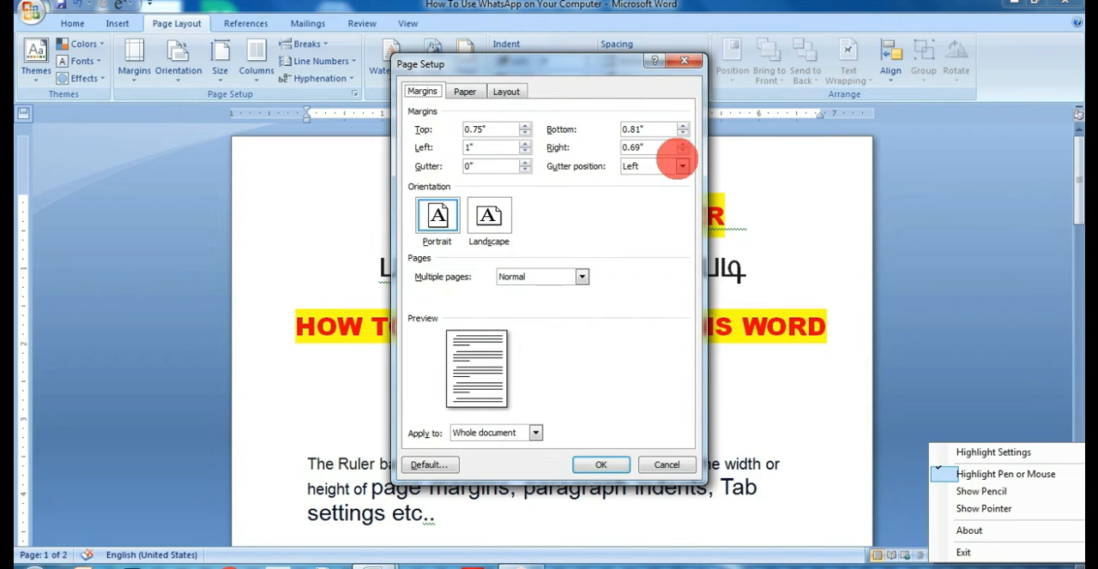
click(601, 464)
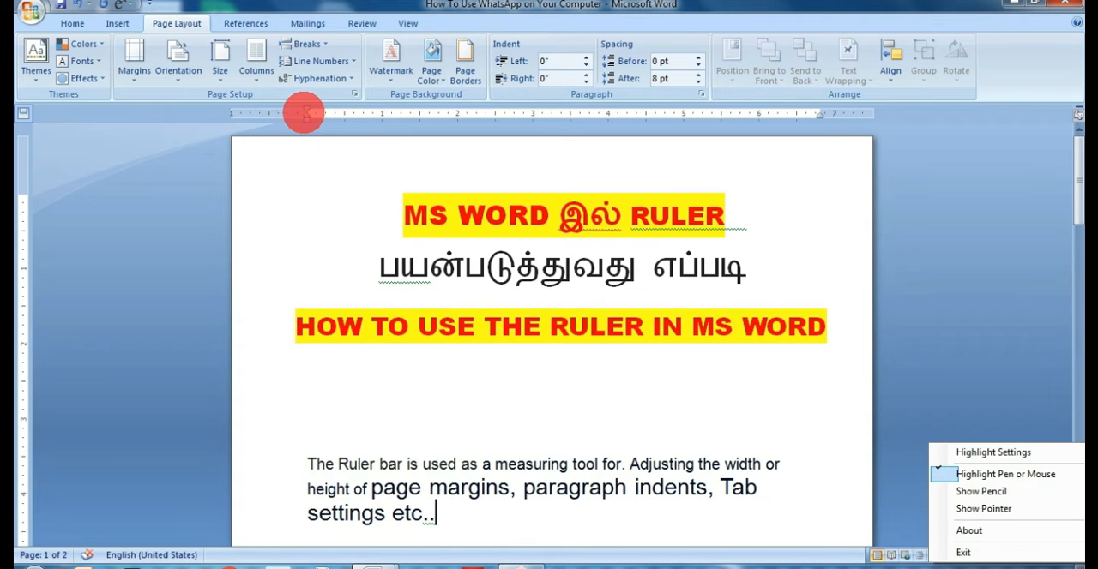
Using the rulers with exact measurements displayed, set the right page margin to 1.11" and the top margin to 1".
key(alt)
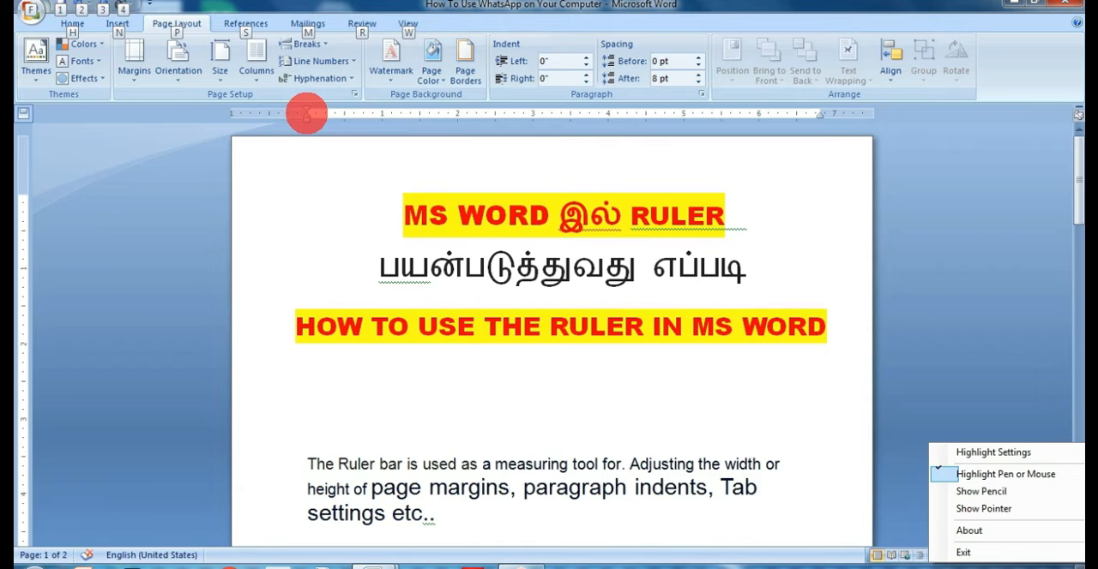
drag(819, 113, 819, 112)
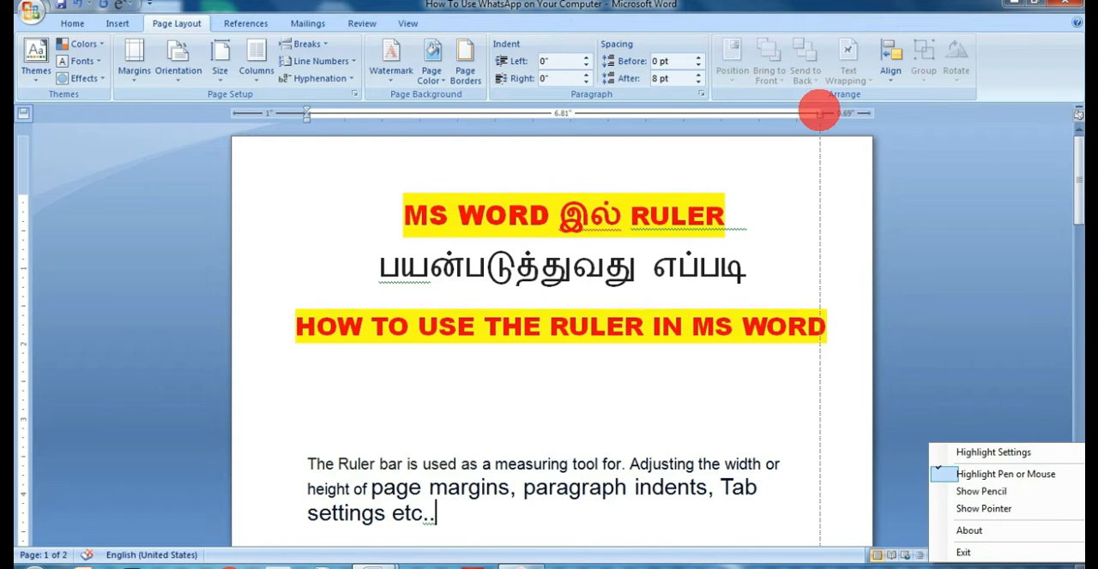
mouse_move(819, 113)
mouse_down()
mouse_move(669, 115)
mouse_move(788, 119)
mouse_up()
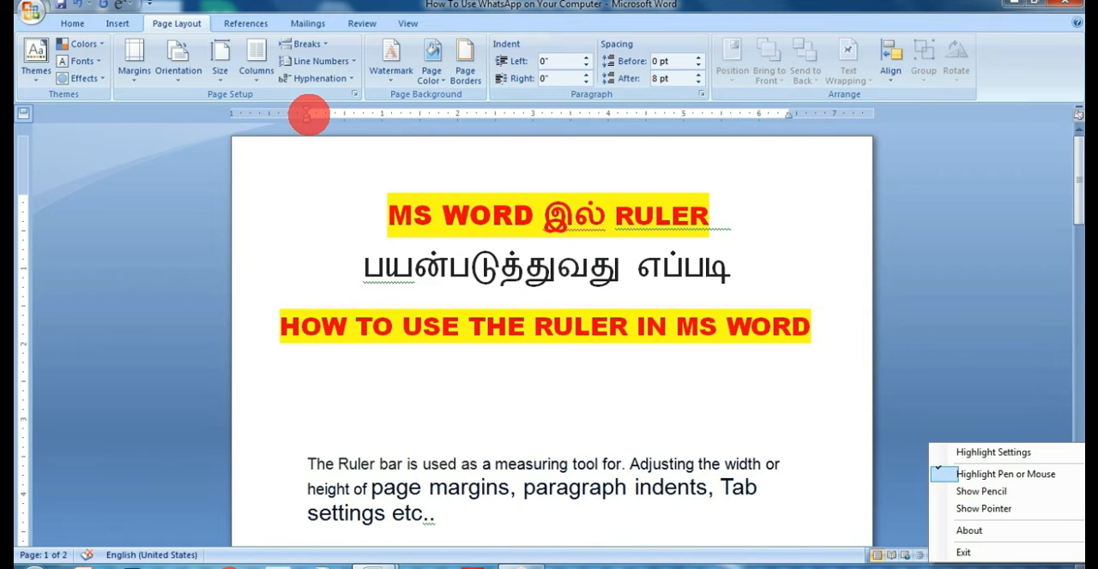
key(alt)
mouse_move(23, 195)
mouse_down()
mouse_move(28, 185)
mouse_move(37, 256)
mouse_move(37, 202)
mouse_move(47, 214)
mouse_up()
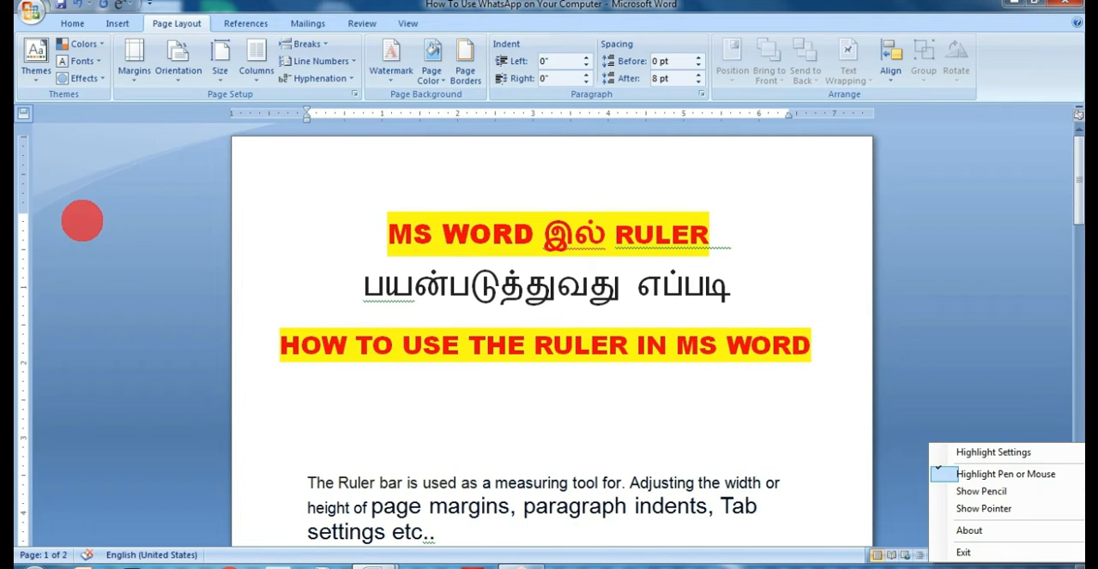
Set the left page margin to 1.41" on the ruler and check the margin values in Page Setup.
mouse_move(307, 113)
mouse_down()
mouse_move(348, 114)
mouse_move(337, 114)
mouse_up()
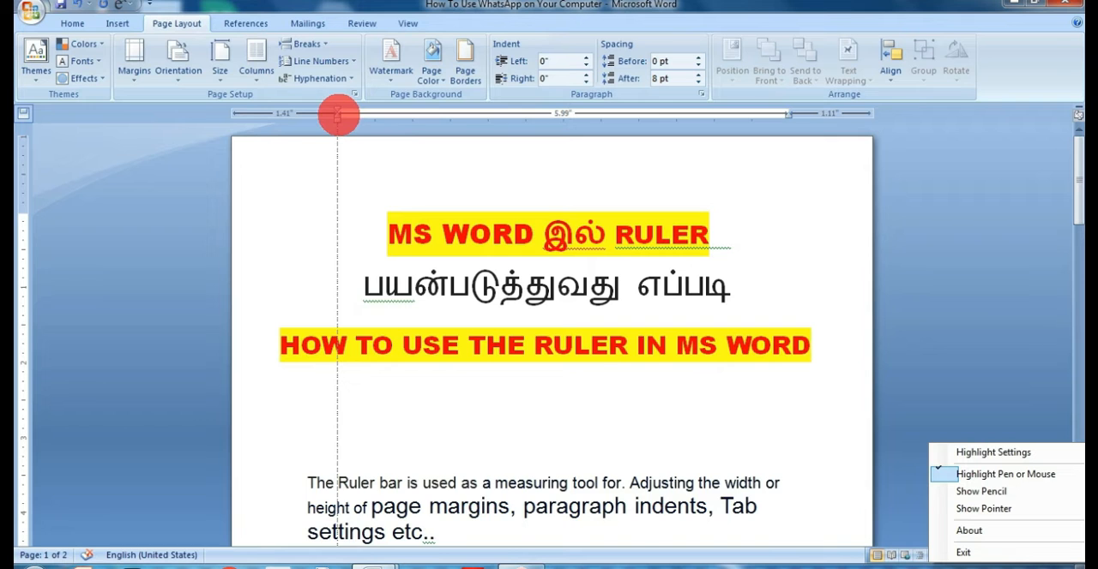
drag(337, 114, 337, 116)
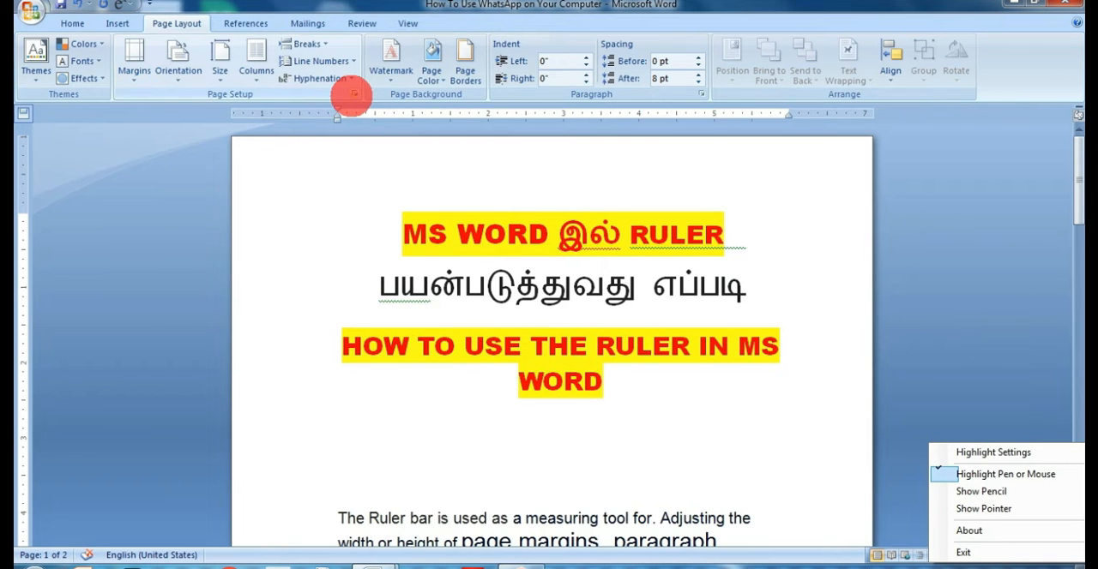
click(354, 94)
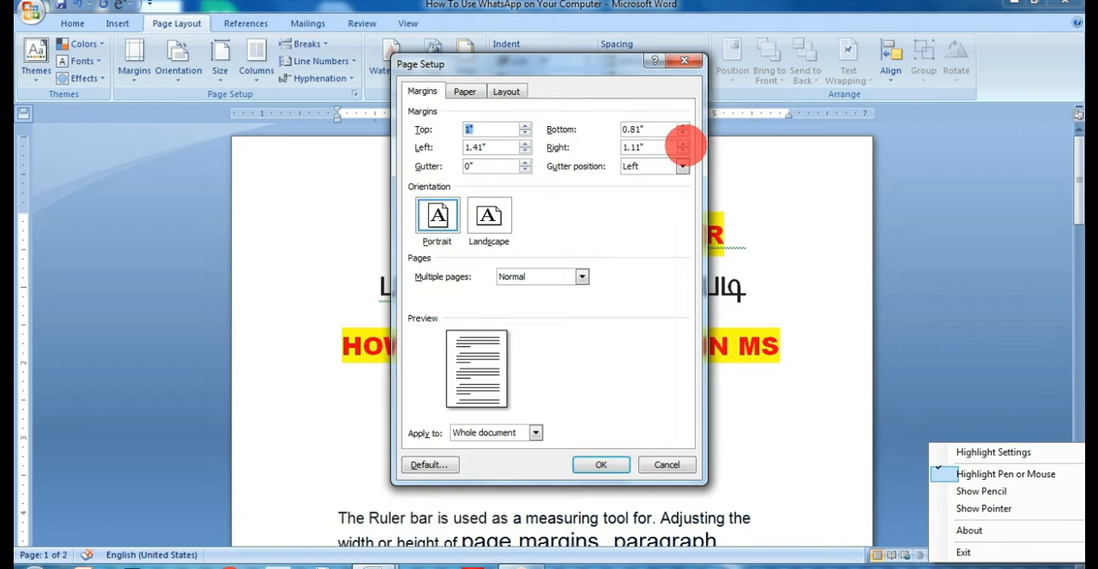
click(600, 465)
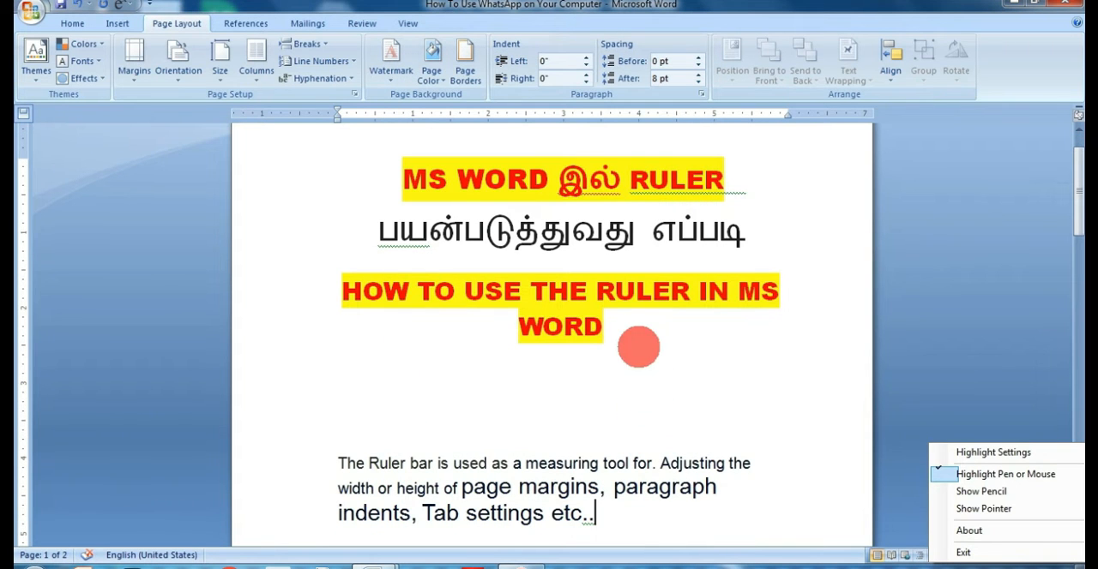
Select the first paragraph on page 2 and set its right indent to 0.98" with the ruler.
scroll(677, 318, down, 2)
scroll(690, 314, down, 3)
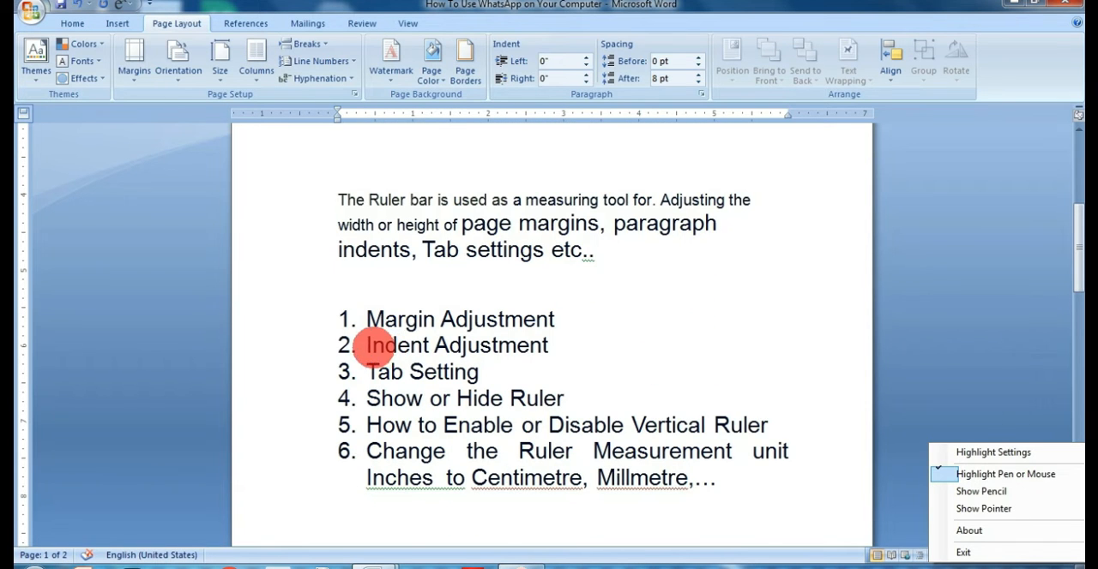
scroll(549, 338, up, 2)
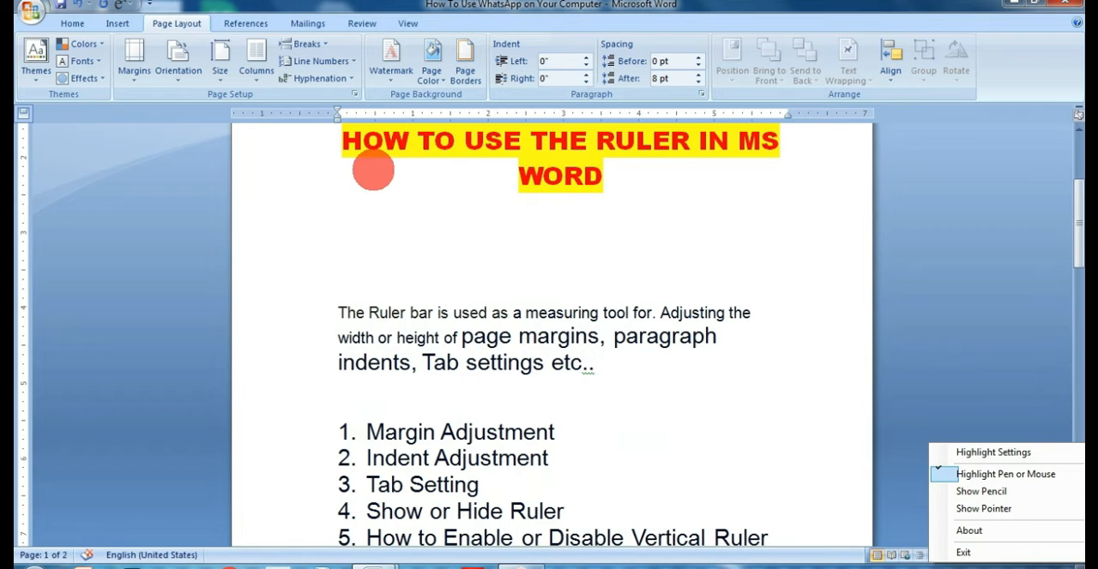
scroll(344, 274, down, 10)
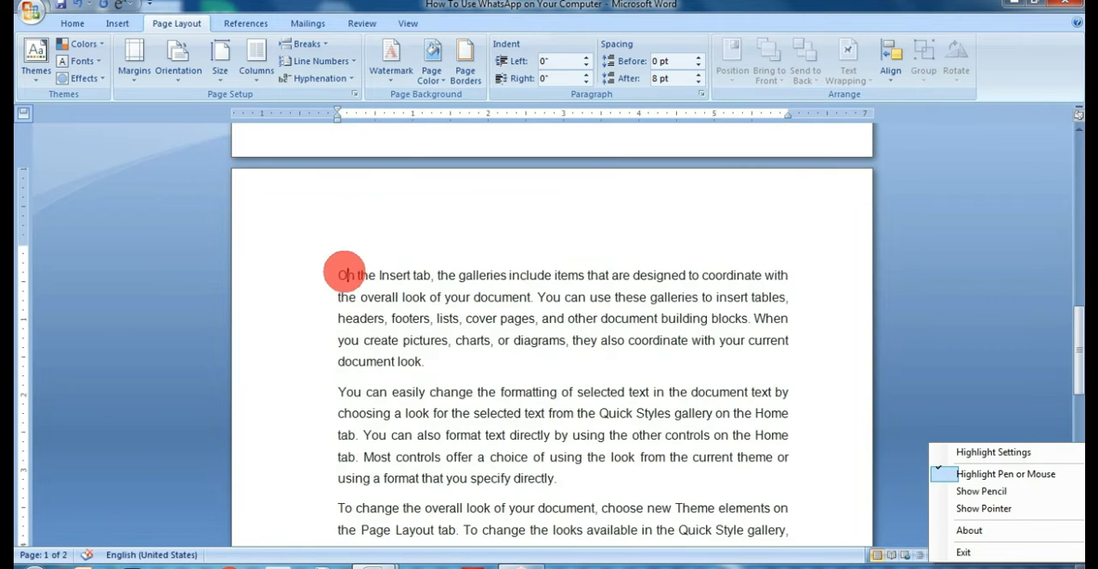
drag(344, 275, 449, 356)
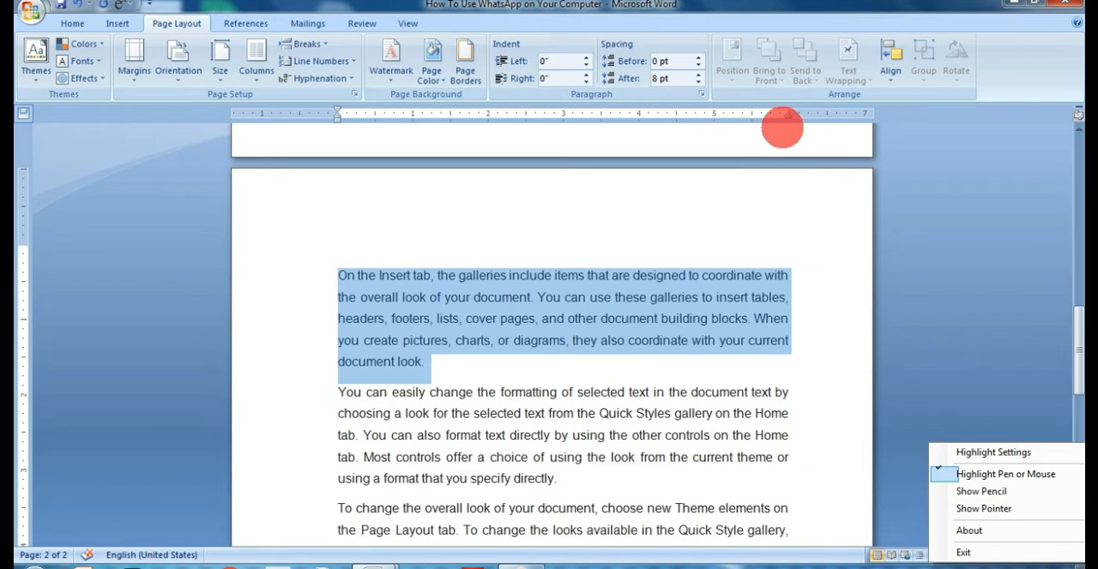
mouse_move(784, 118)
mouse_down()
mouse_move(811, 116)
mouse_move(714, 118)
mouse_up()
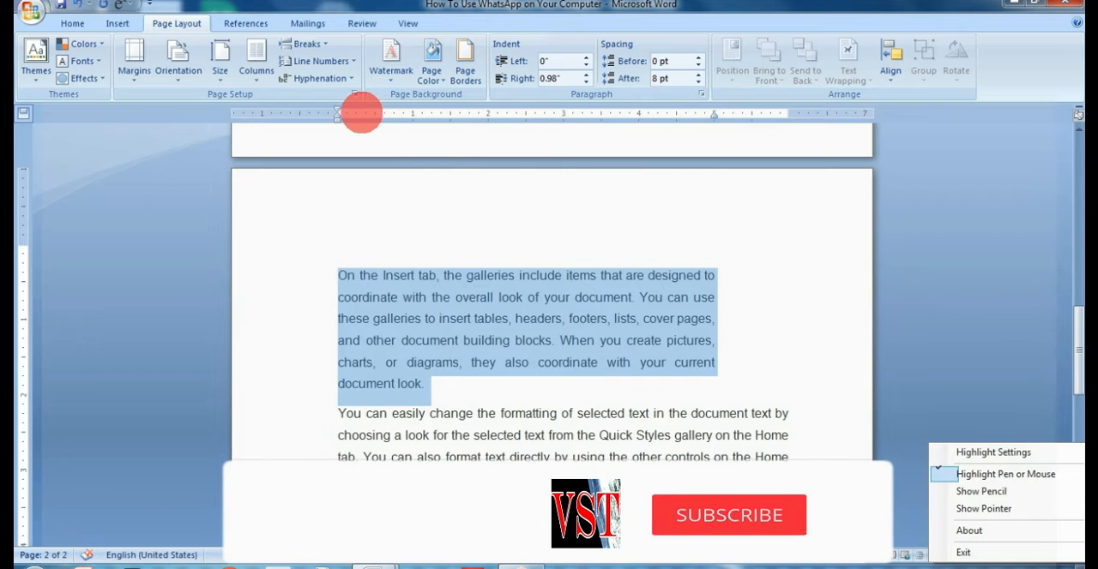
Try shifting the selected paragraph's first-line indent past the left margin and its left indent to 0.81", returning both to the margin.
mouse_move(337, 112)
mouse_down()
mouse_move(314, 105)
mouse_move(360, 109)
mouse_up()
drag(374, 110, 313, 113)
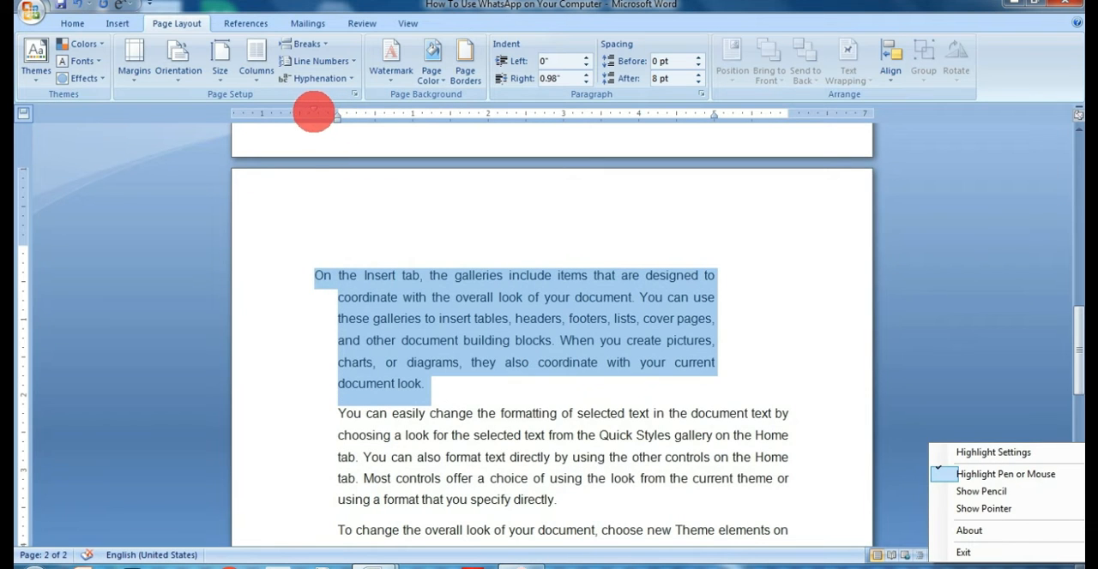
drag(337, 106, 338, 109)
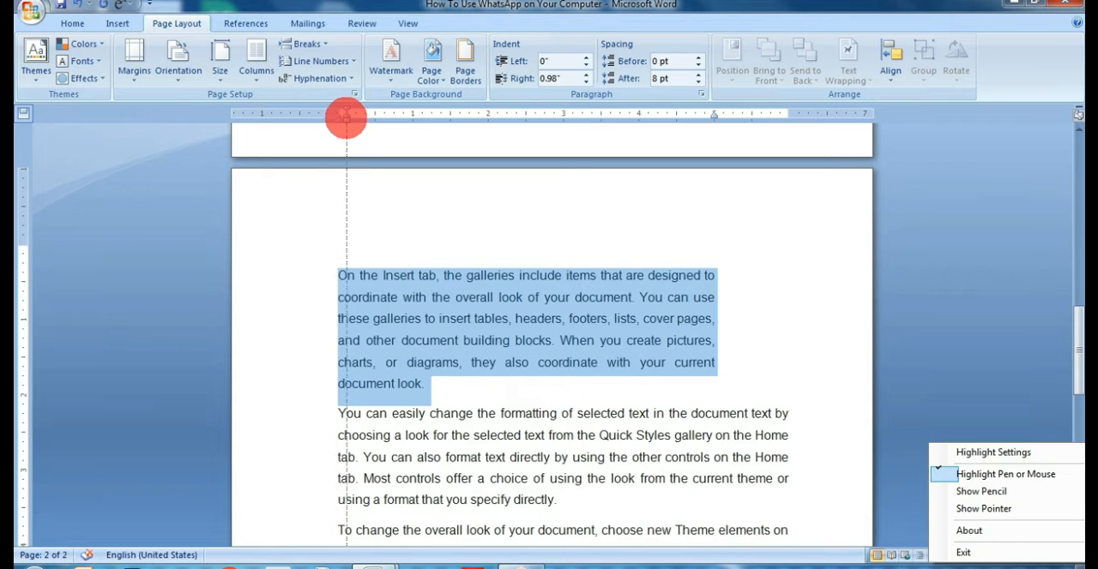
drag(355, 116, 401, 117)
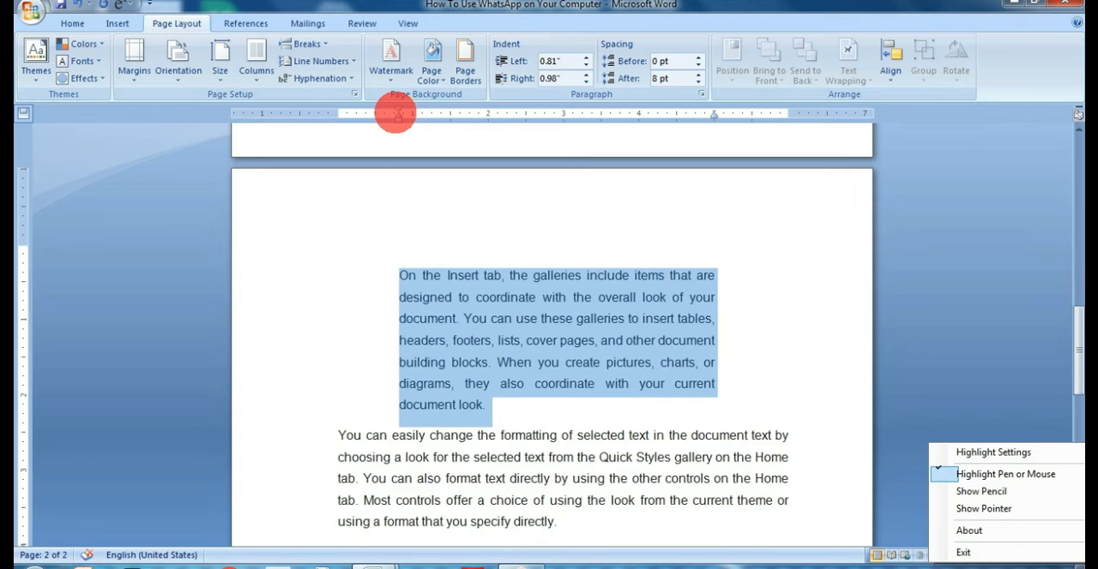
drag(398, 118, 338, 115)
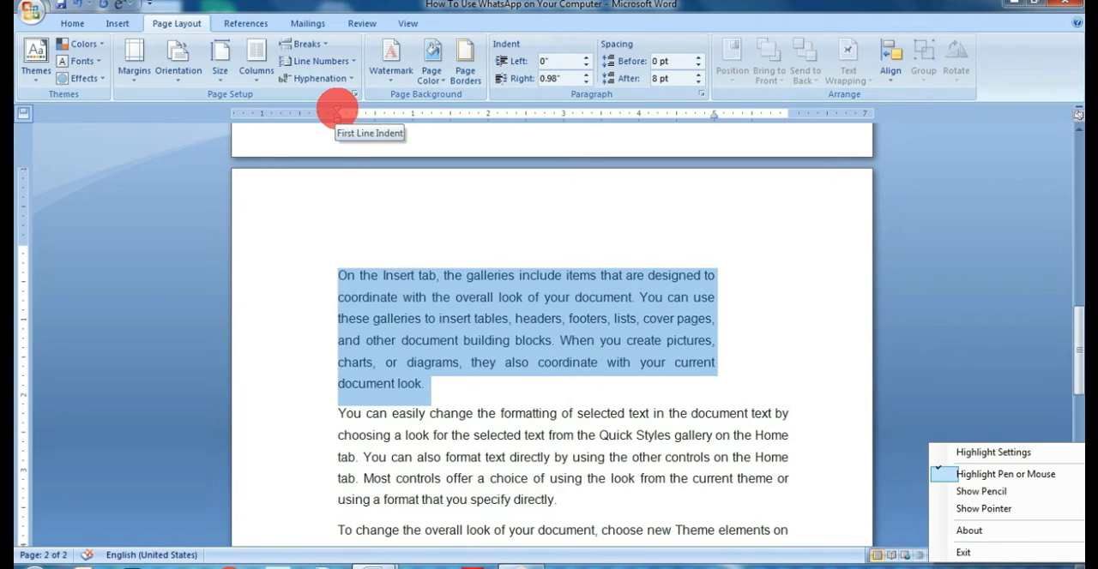
Indent the first line of the selected paragraph by about 1" on the ruler.
drag(335, 110, 417, 114)
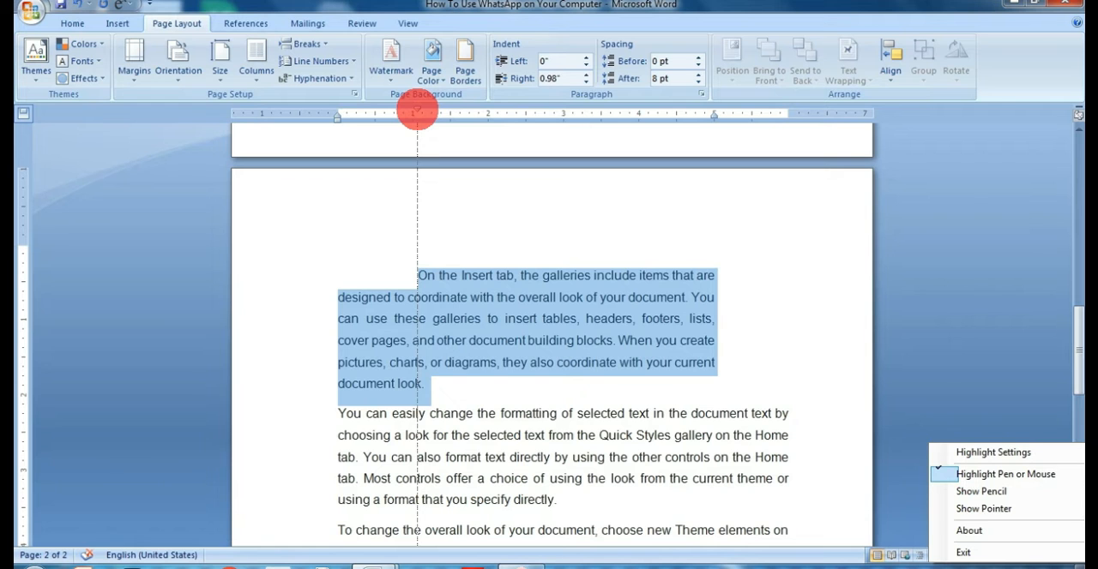
Try indenting the first line of the second paragraph on page 2 by about 1" with the ruler, and undo the change.
drag(364, 416, 588, 492)
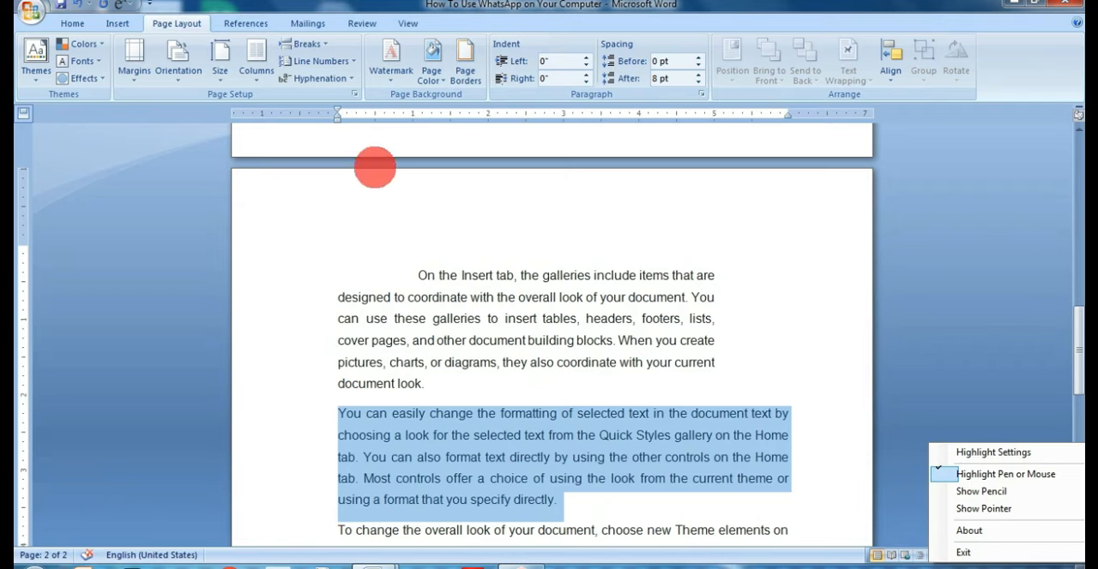
drag(335, 112, 408, 112)
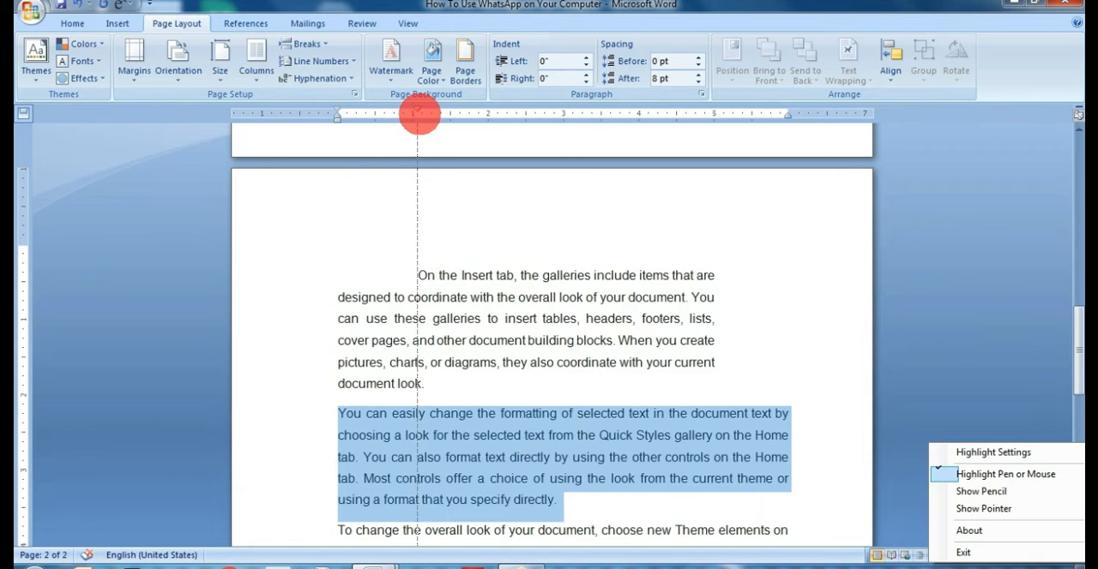
drag(418, 113, 417, 114)
scroll(469, 223, down, 2)
click(453, 274)
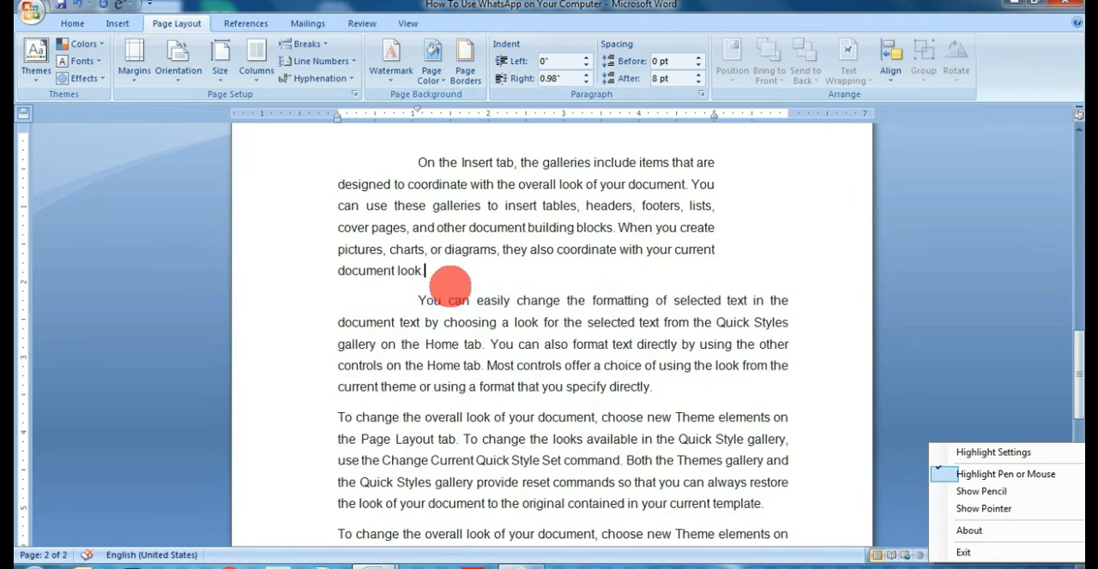
key(ctrl+z)
key(ctrl+z)
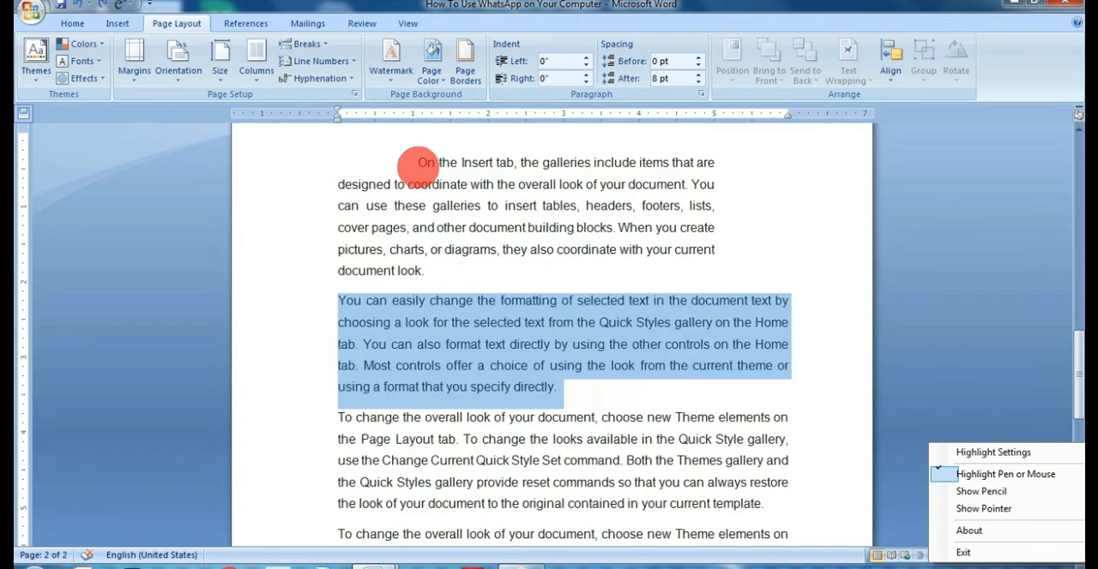
Select the first four paragraphs on page 2 and indent their first lines by about 1.2" with the ruler.
click(463, 258)
mouse_move(337, 163)
mouse_down()
mouse_move(515, 547)
mouse_move(534, 562)
mouse_move(534, 499)
mouse_move(787, 497)
mouse_up()
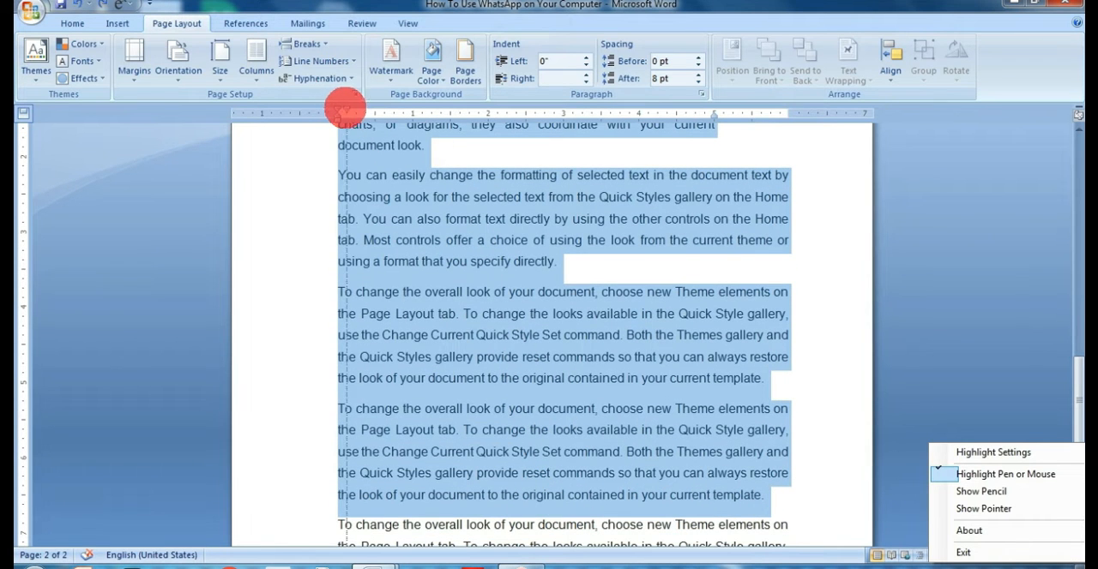
drag(345, 109, 397, 111)
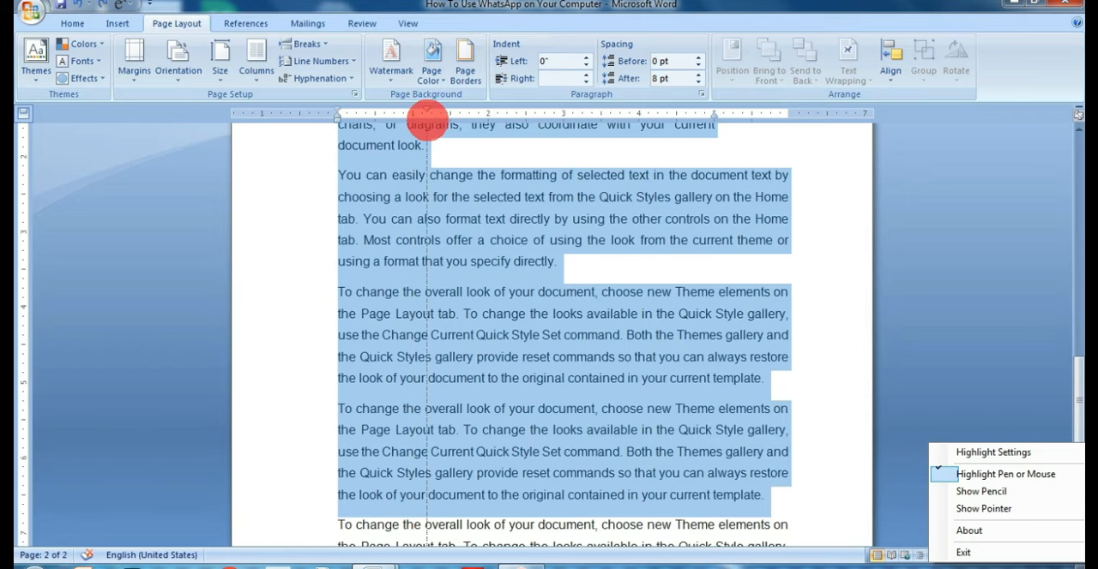
drag(426, 120, 428, 121)
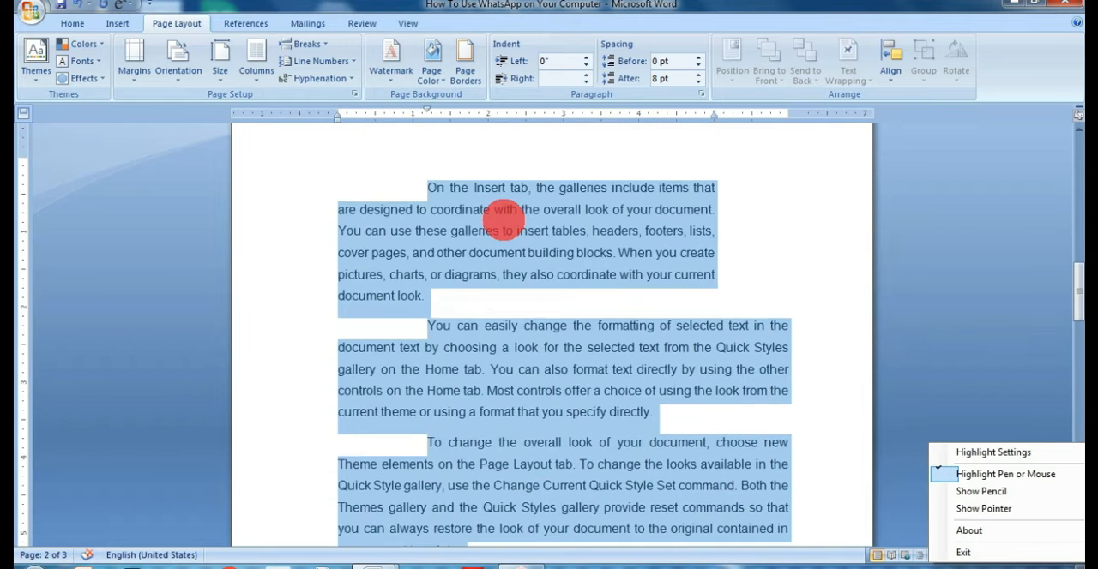
scroll(503, 211, down, 2)
scroll(483, 237, up, 2)
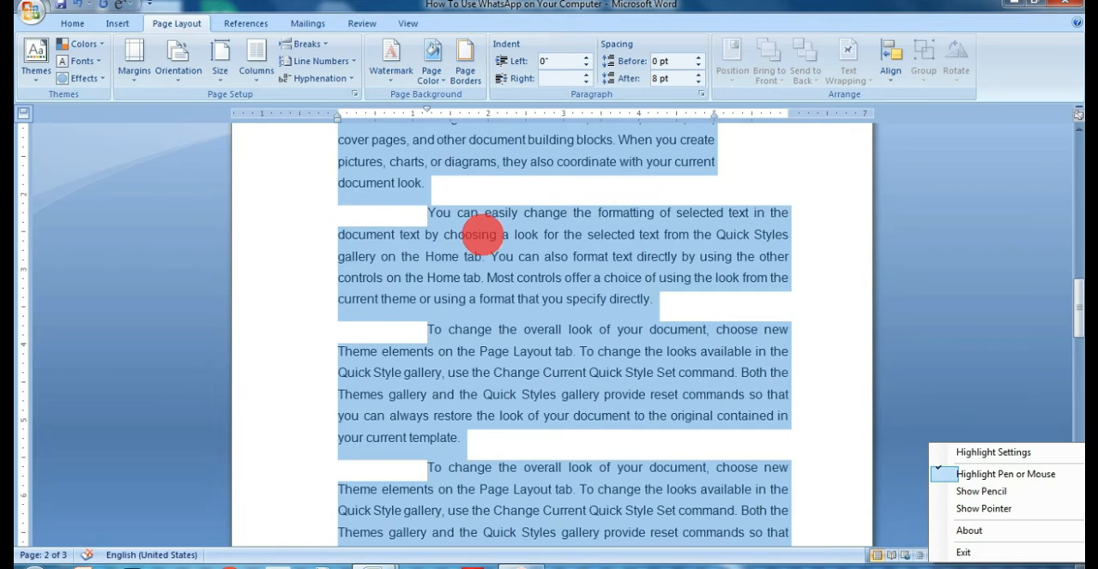
scroll(480, 230, down, 1)
scroll(480, 230, down, 1)
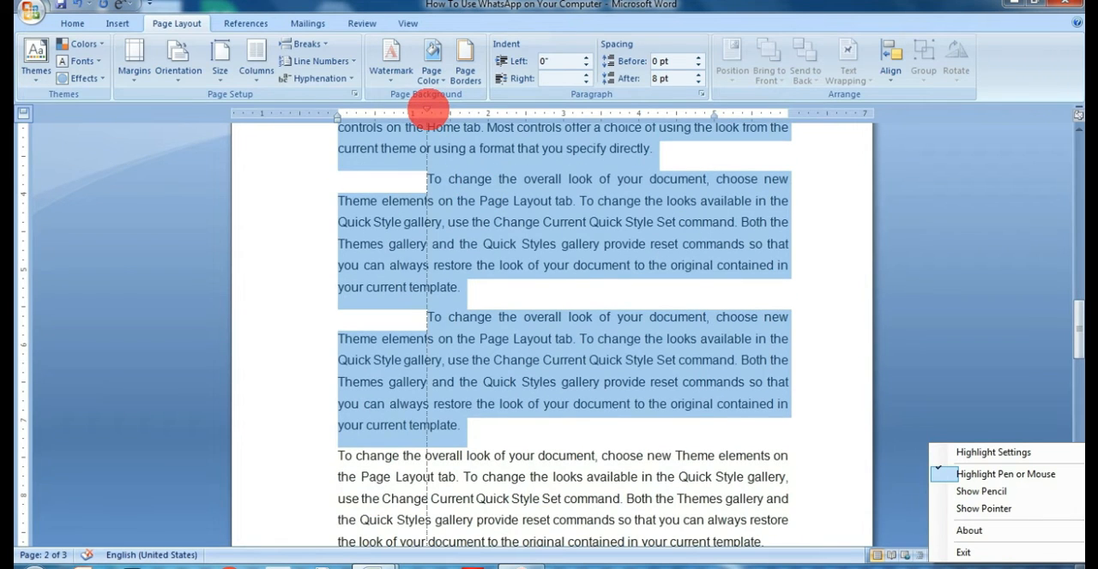
Return the selected paragraphs' first lines to the left margin and give their remaining lines a 0.94" hanging indent.
mouse_move(426, 110)
mouse_down()
mouse_move(426, 120)
mouse_move(341, 120)
mouse_up()
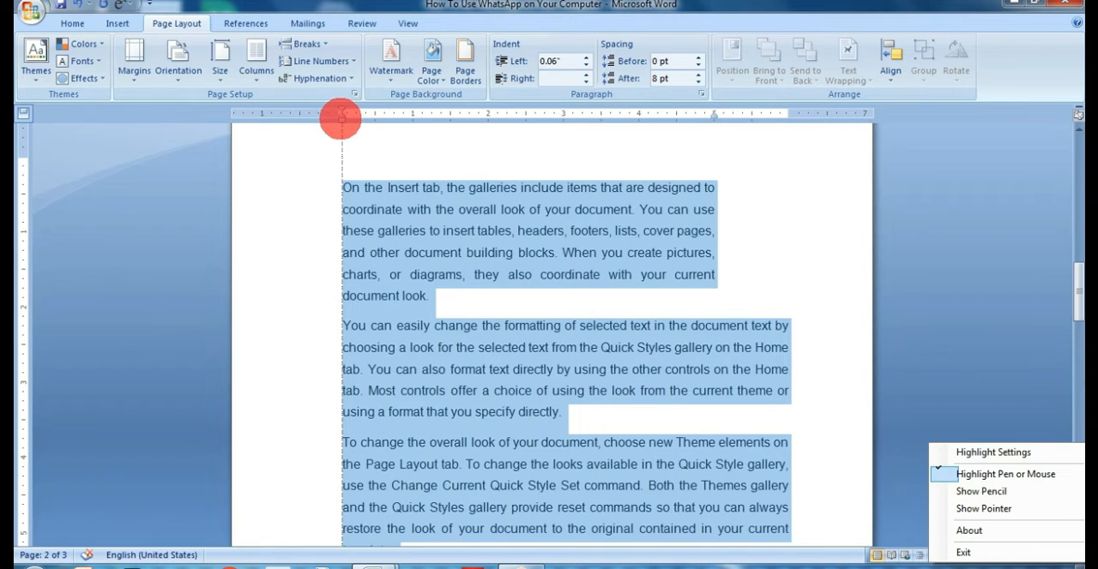
mouse_move(350, 121)
mouse_down()
mouse_move(367, 118)
mouse_move(338, 111)
mouse_up()
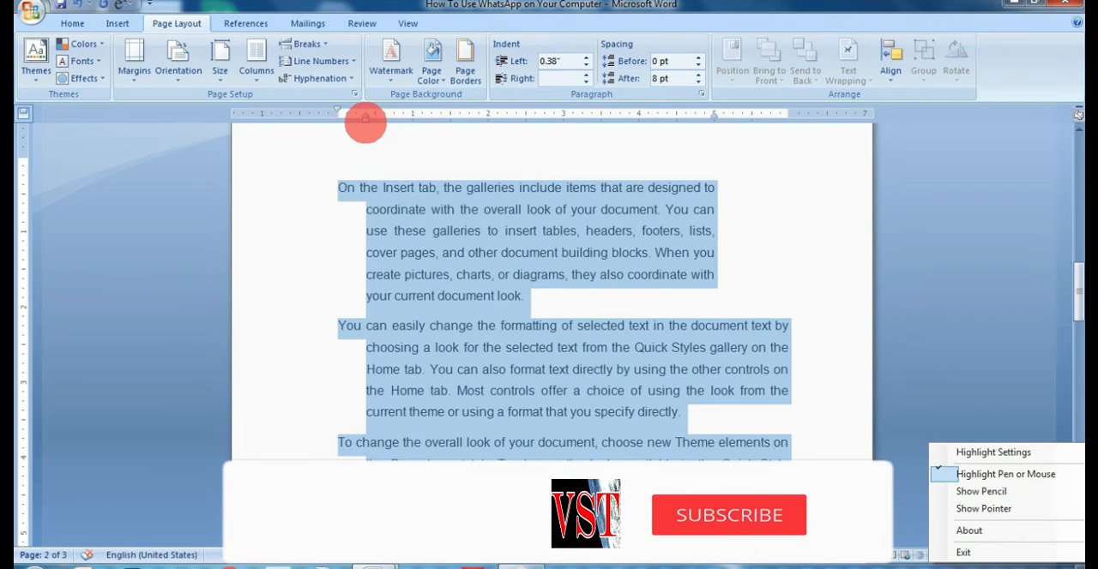
mouse_move(362, 122)
mouse_down()
mouse_move(404, 123)
mouse_move(337, 109)
mouse_up()
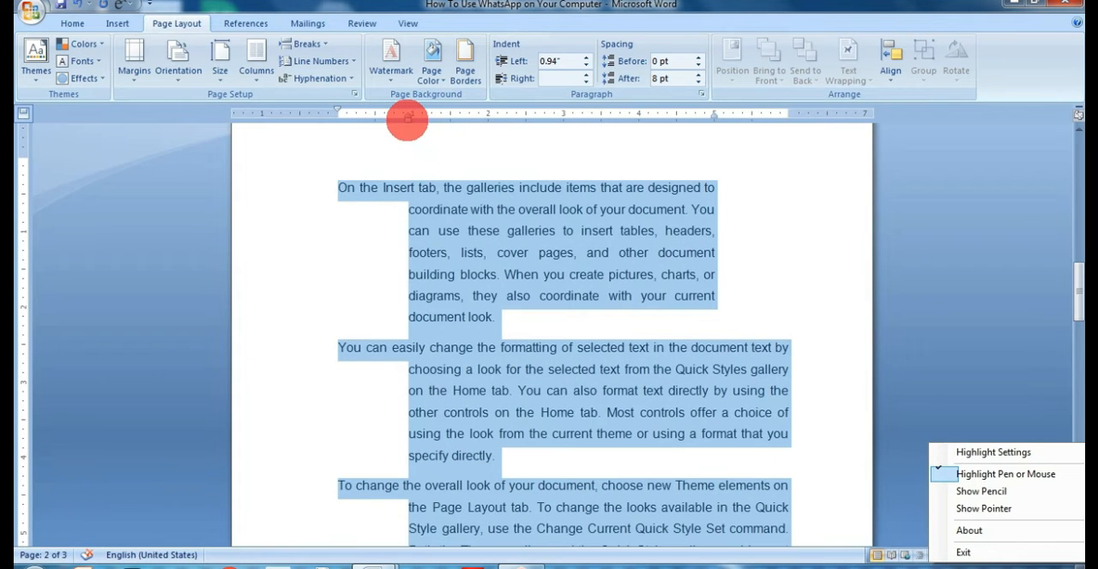
drag(406, 121, 410, 121)
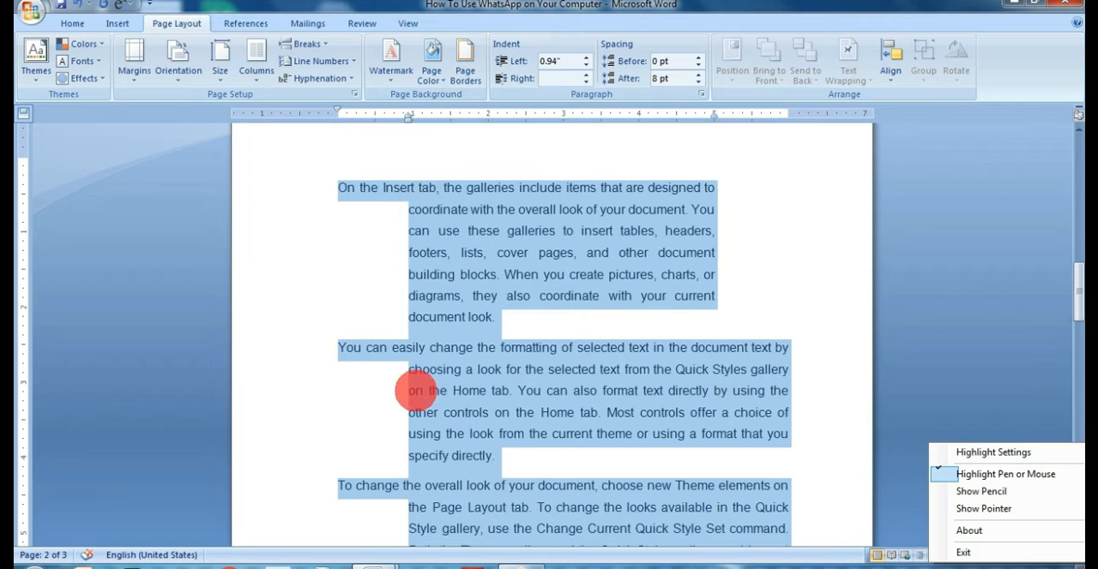
Set the selected paragraphs' left indent to 0.63" and start their first lines just inside the left margin.
scroll(420, 397, down, 2)
scroll(431, 321, up, 3)
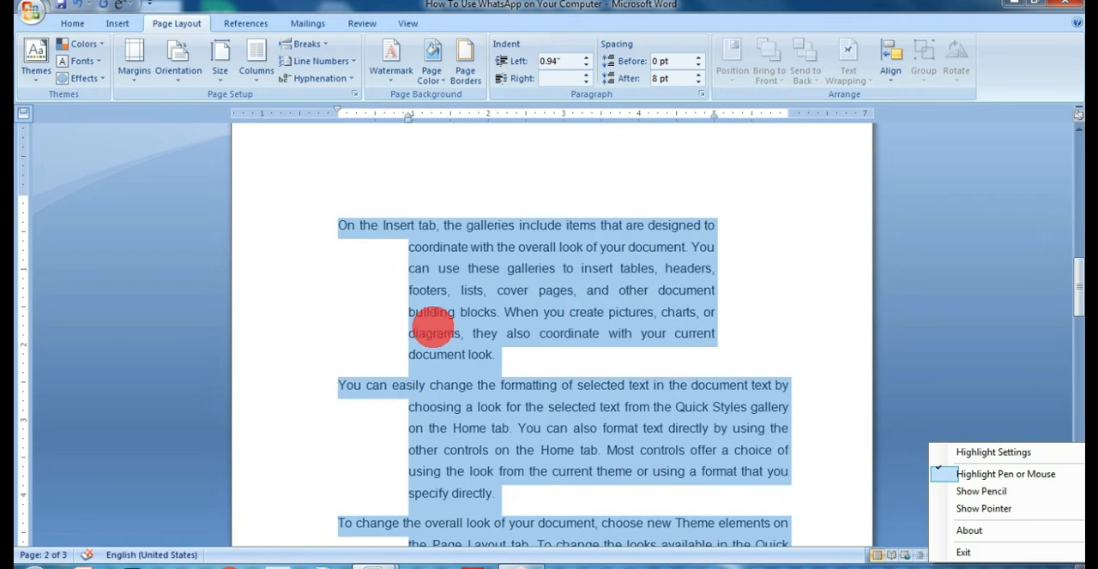
drag(408, 120, 385, 112)
drag(316, 109, 343, 109)
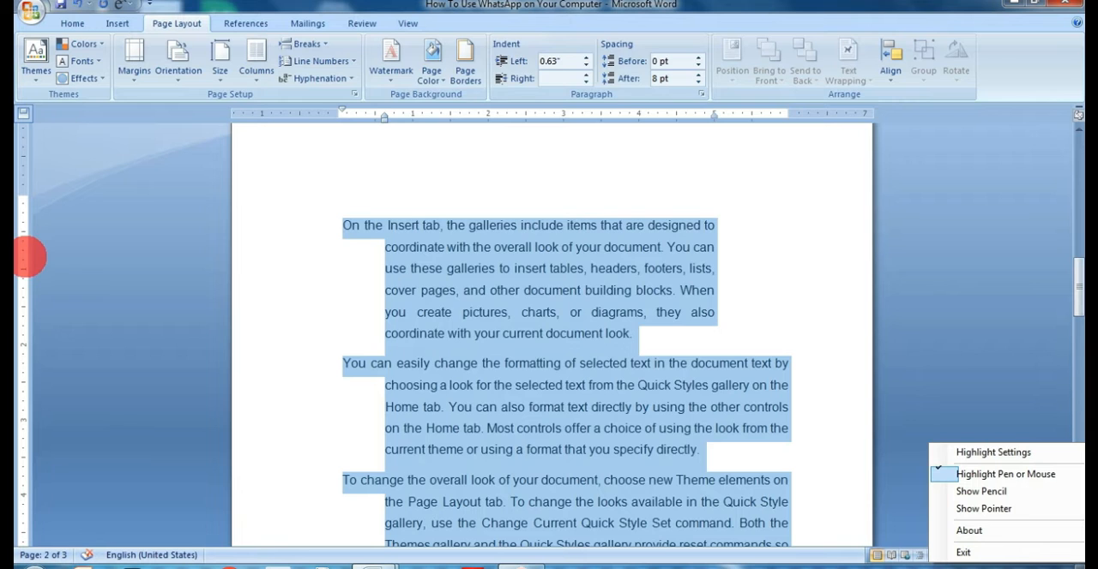
Open Page Setup from the rulers and look through the margin, paper and layout settings.
double_click(29, 256)
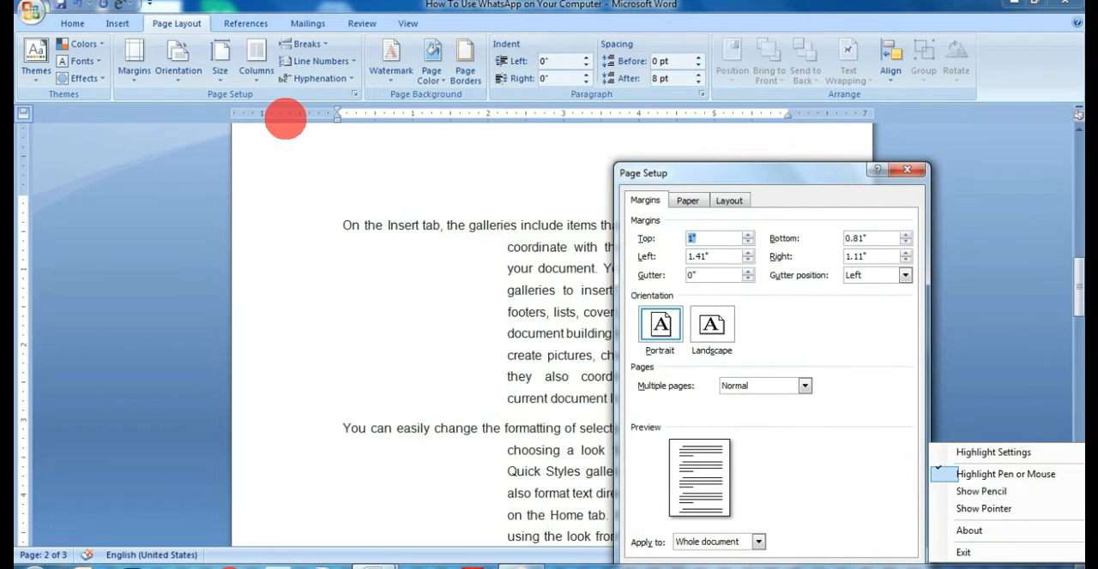
click(906, 170)
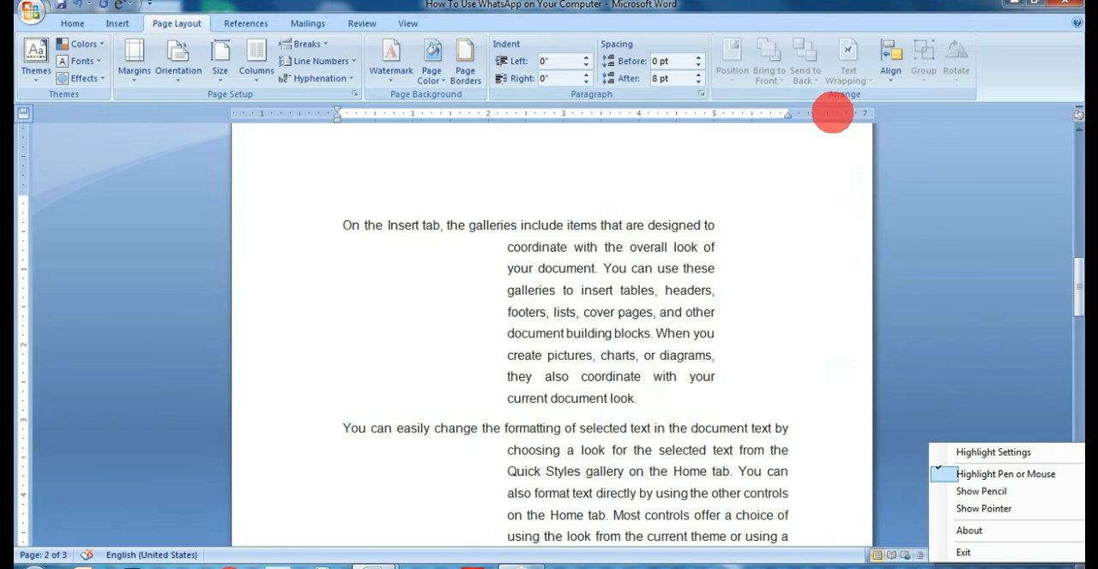
double_click(831, 114)
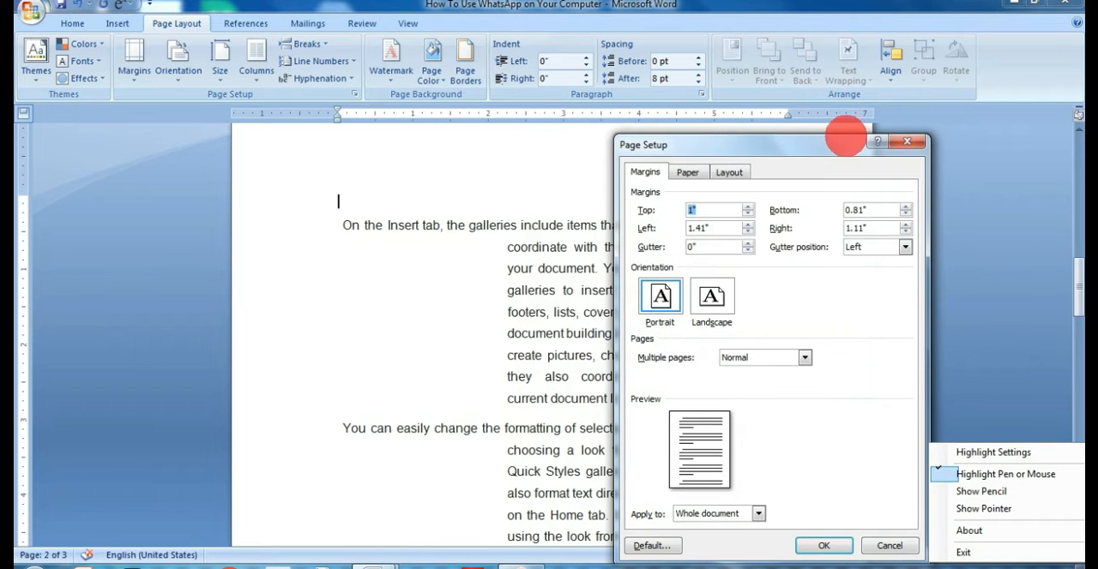
click(688, 172)
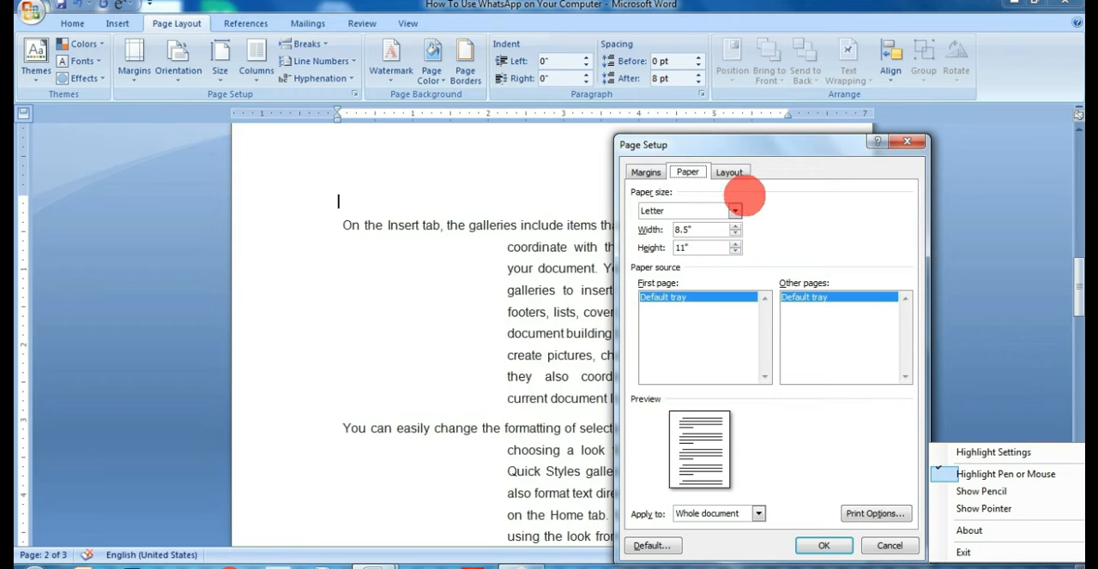
click(730, 172)
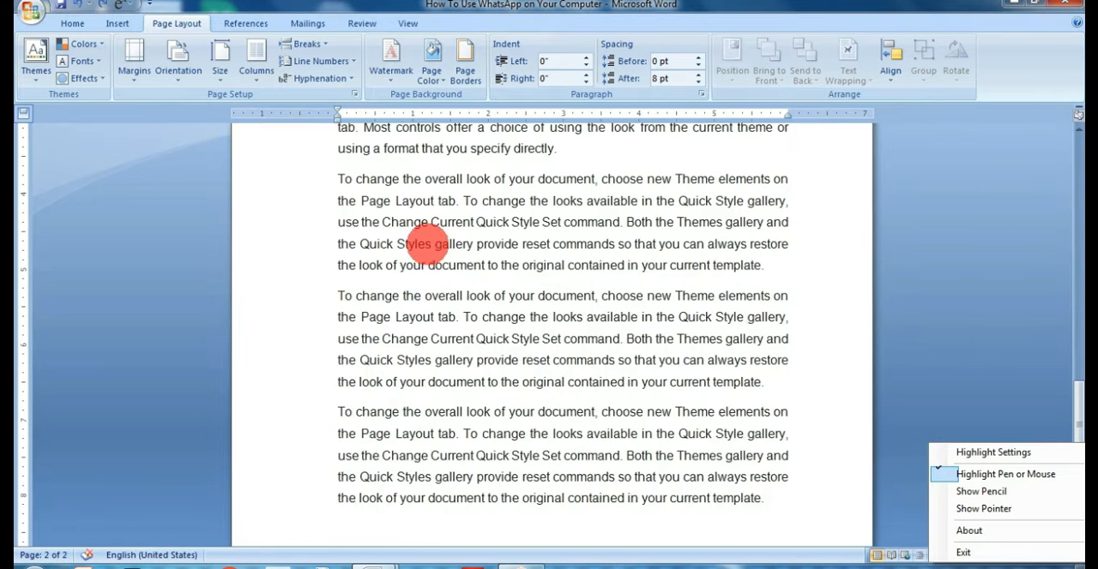
Narrow the right page margin so the text area extends to about 6.3" on the ruler.
scroll(26, 308, down, 3)
scroll(402, 252, up, 5)
scroll(334, 101, up, 5)
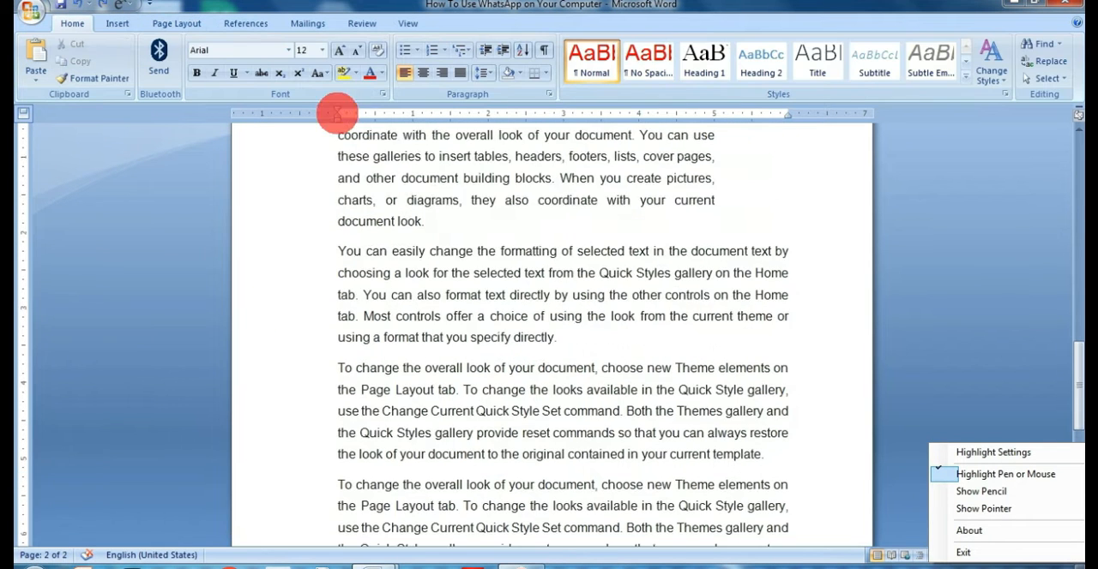
scroll(444, 150, up, 1)
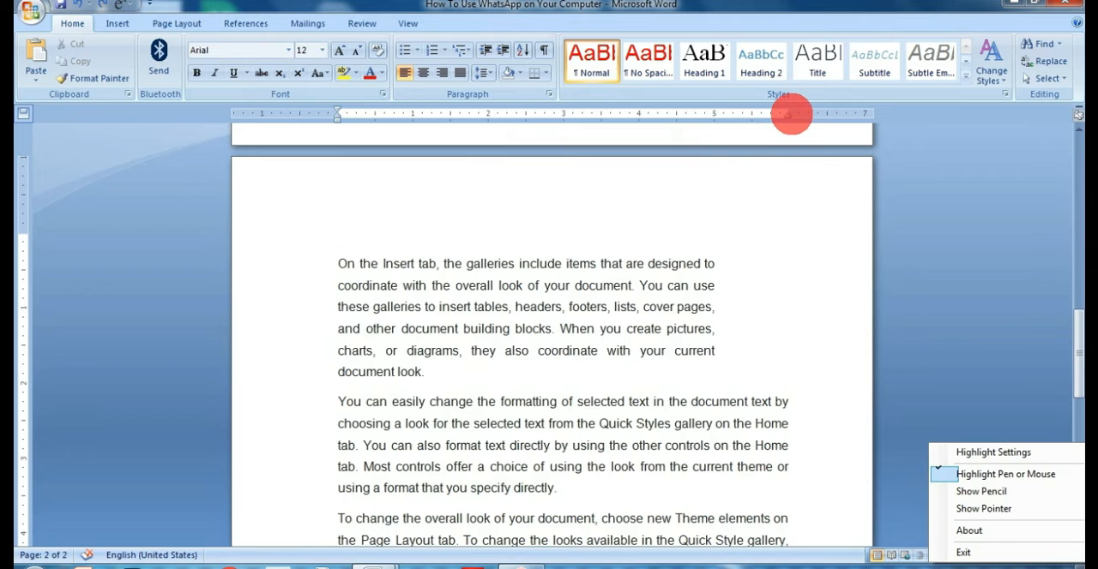
mouse_move(789, 113)
mouse_down()
mouse_move(760, 106)
mouse_move(815, 114)
mouse_up()
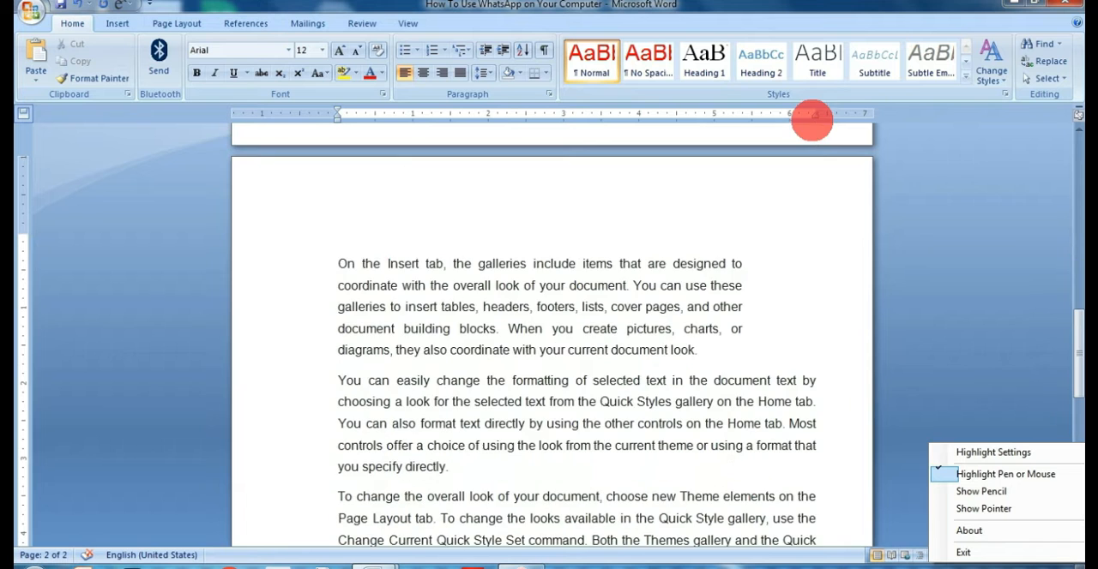
Set the numbered list's left indent to about 0.65" on the ruler and align its numbers just inside the left margin.
scroll(373, 234, up, 2)
scroll(373, 234, up, 4)
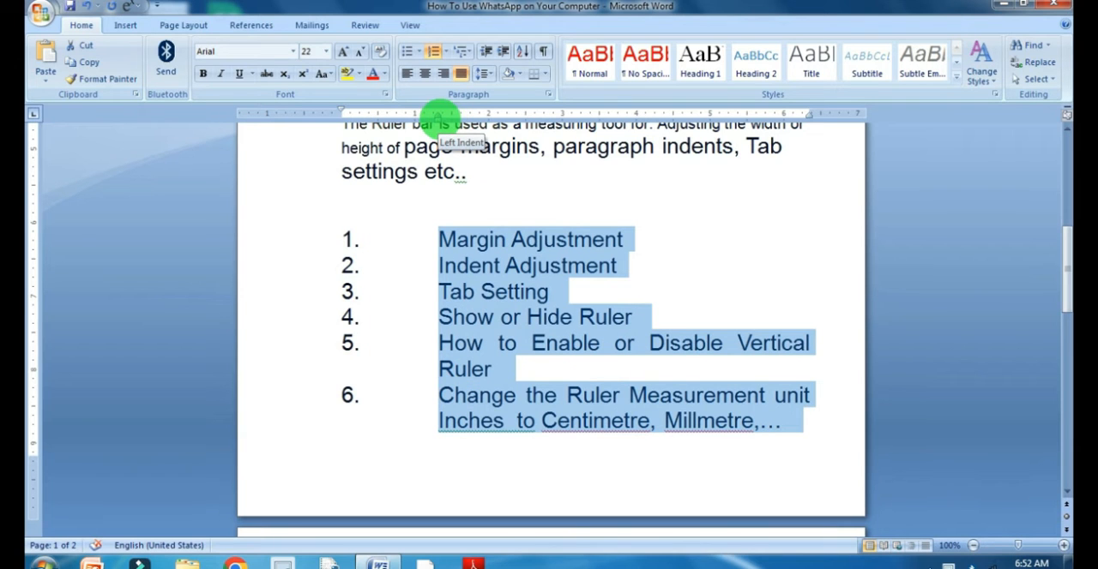
drag(437, 114, 388, 116)
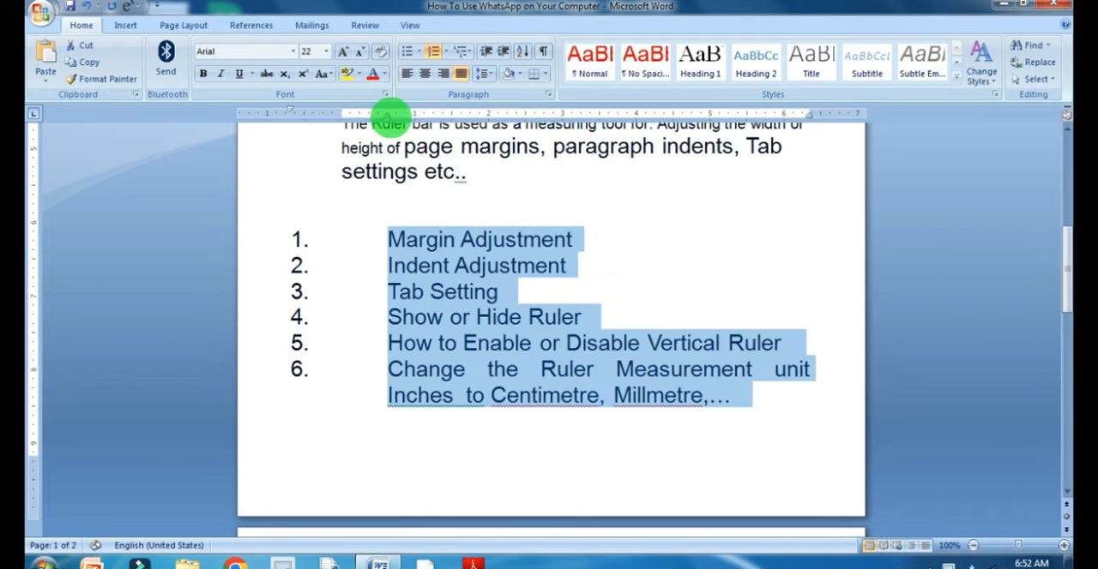
drag(290, 109, 347, 112)
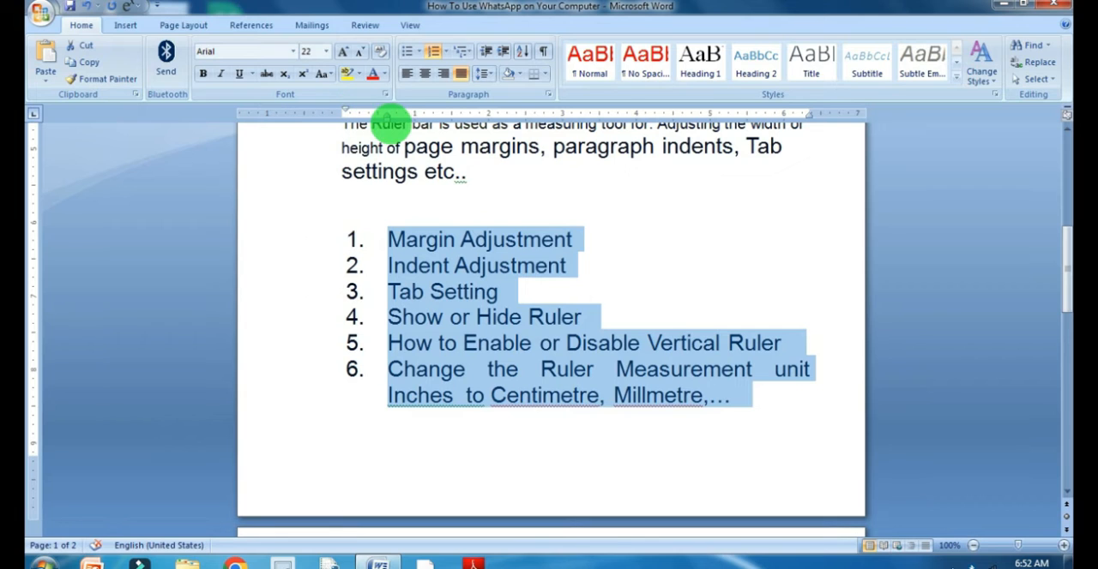
Adjust the numbered list's indents on the ruler so the numbers start at about 1.2" and wrapped lines at about 1.4".
drag(385, 118, 361, 117)
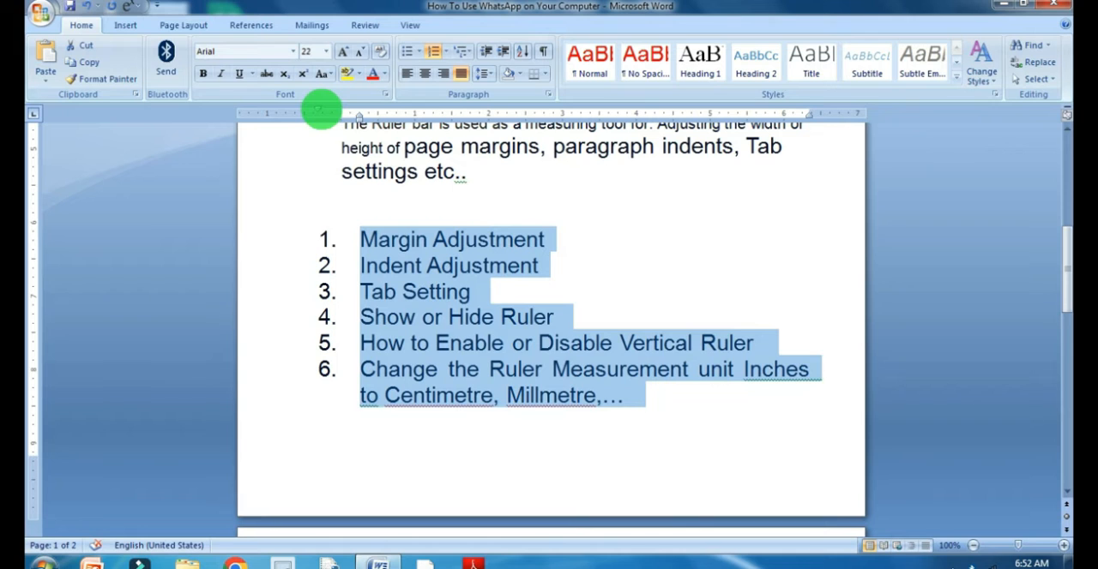
drag(322, 115, 368, 115)
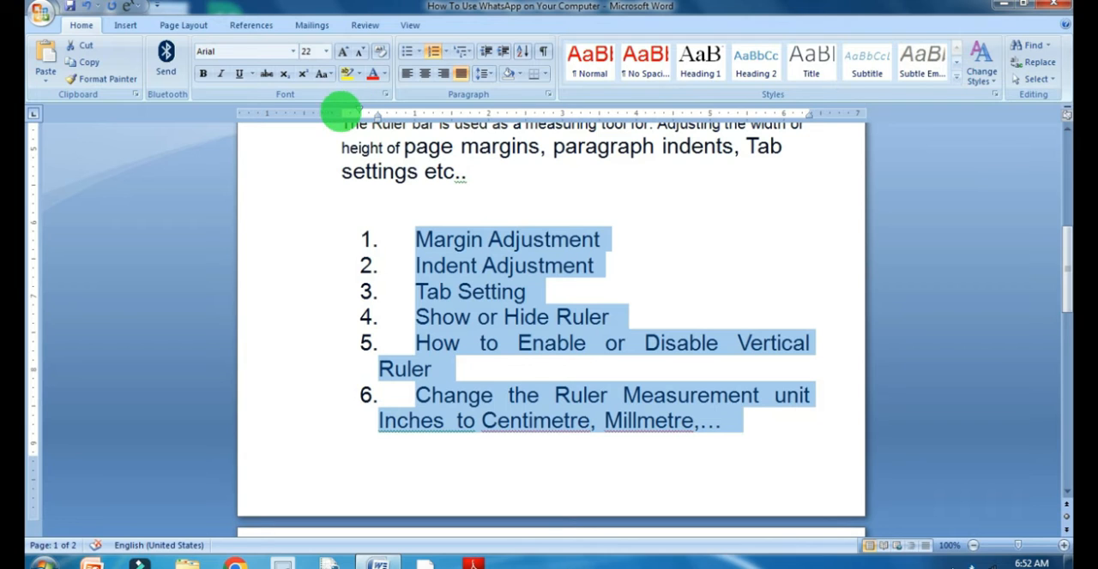
key(ctrl+z)
mouse_move(377, 117)
mouse_down()
mouse_move(441, 128)
mouse_move(410, 108)
mouse_move(428, 109)
mouse_up()
click(459, 369)
scroll(383, 323, down, 1)
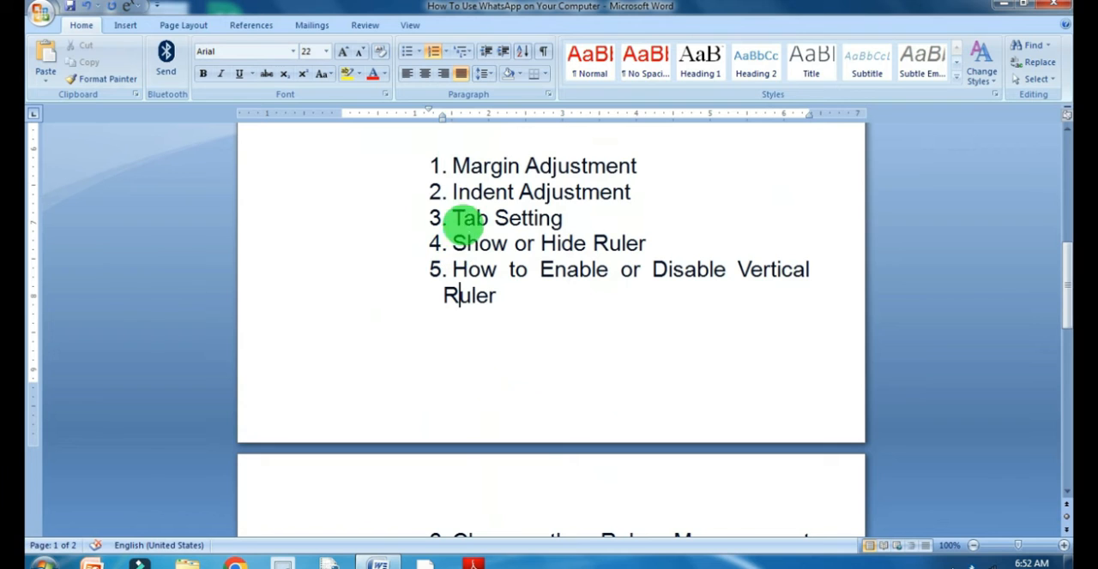
Convert the first five list items to solid round bullets and adjust their indents on the ruler, with the left indent at about 0.75".
drag(453, 166, 549, 283)
click(416, 50)
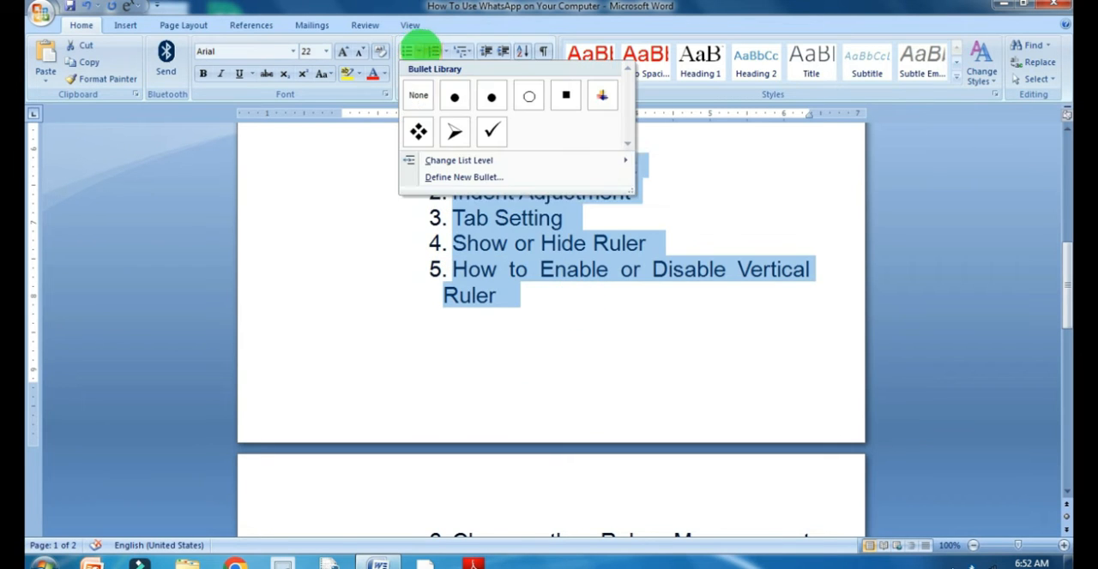
click(453, 96)
drag(366, 109, 387, 106)
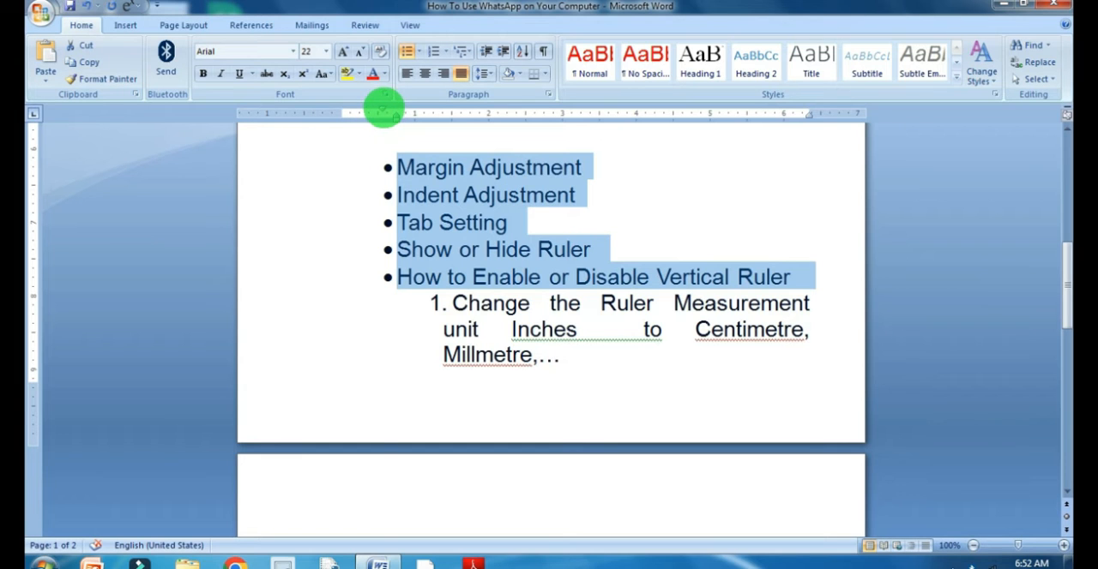
drag(382, 108, 351, 108)
click(419, 305)
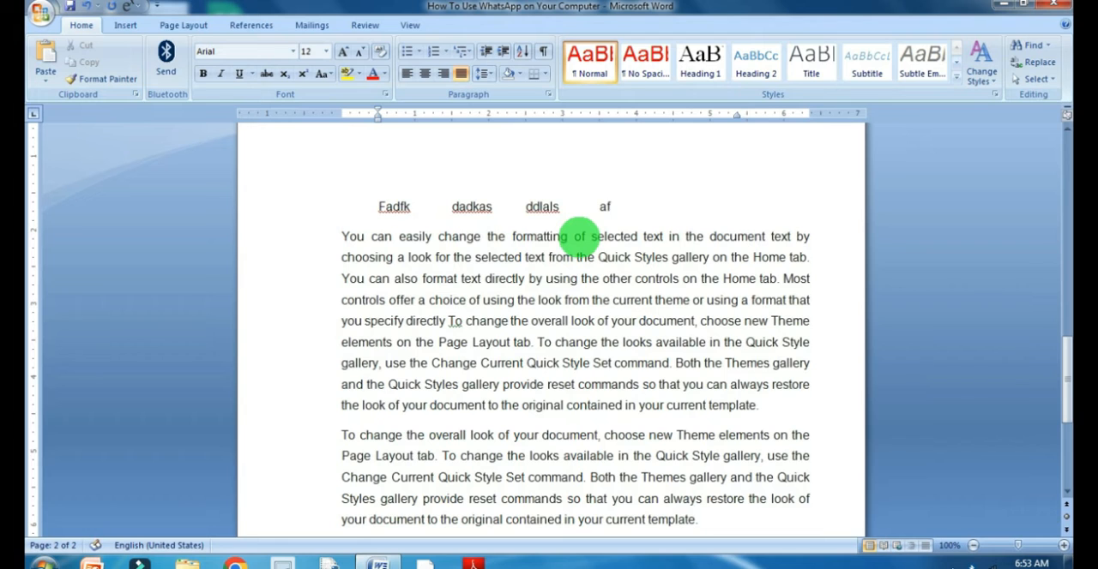
Complete the tab-separated line on page 2 with "afadsadsf", start a new line below it, and select the tabbed words.
key(Return)
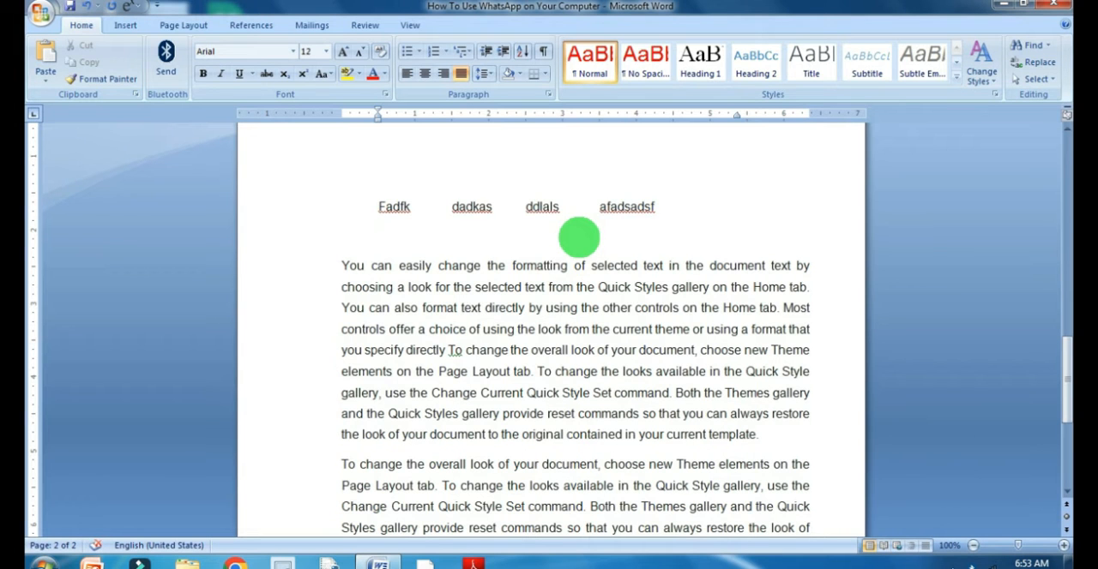
click(386, 208)
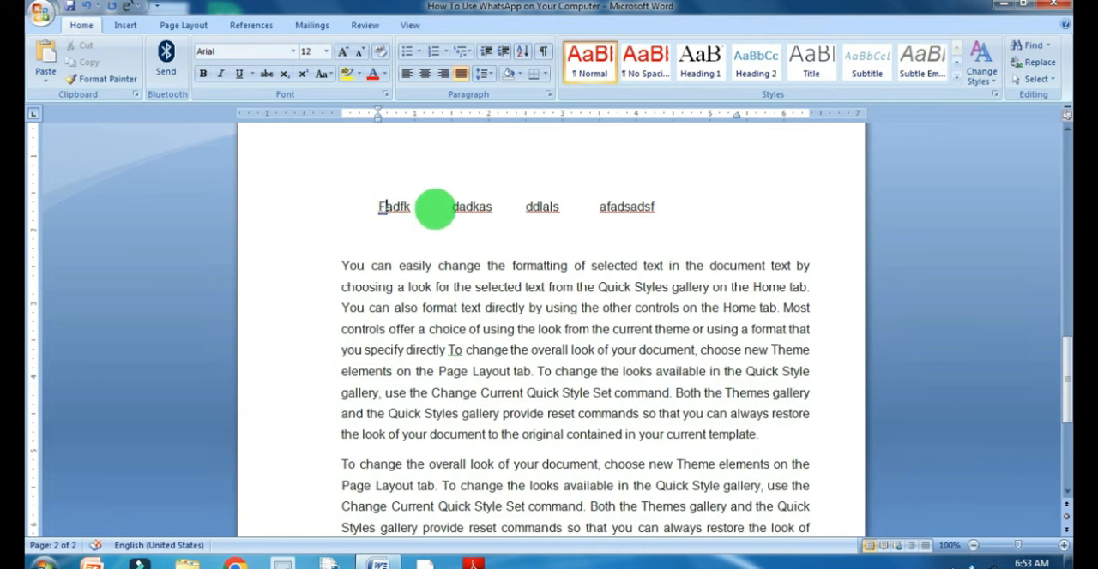
drag(381, 206, 674, 209)
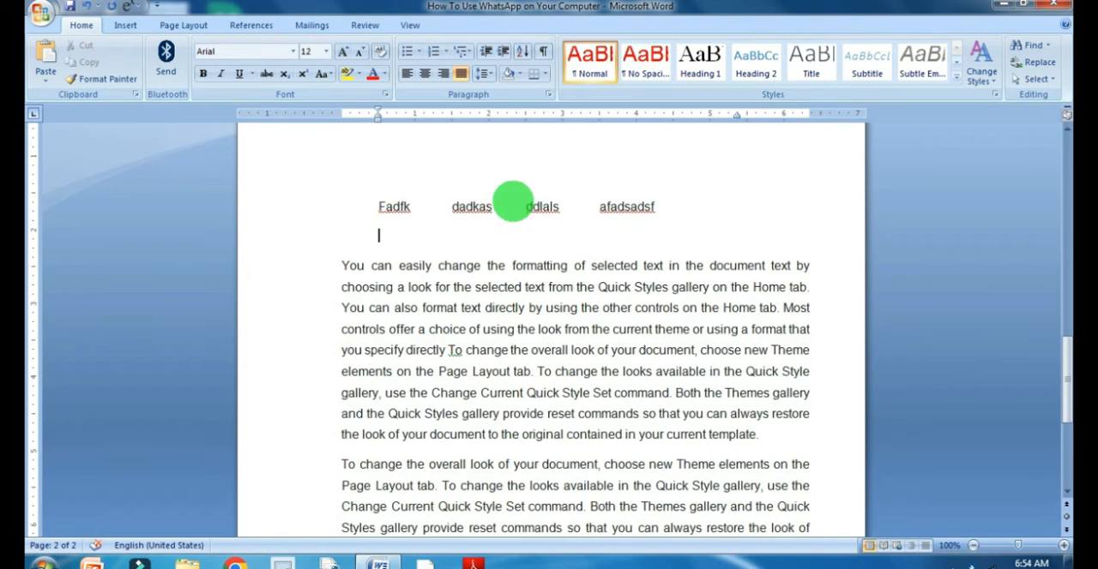
Set left tab stops at about 1", 3" and 4" for the tabbed words and tab the first word across to the third stop.
drag(392, 205, 683, 207)
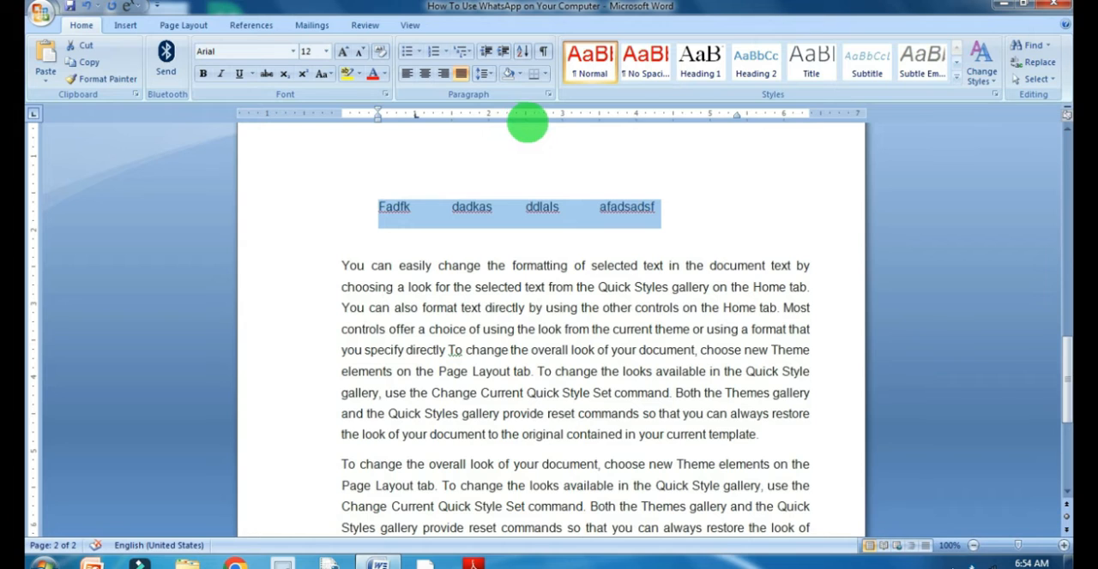
click(563, 115)
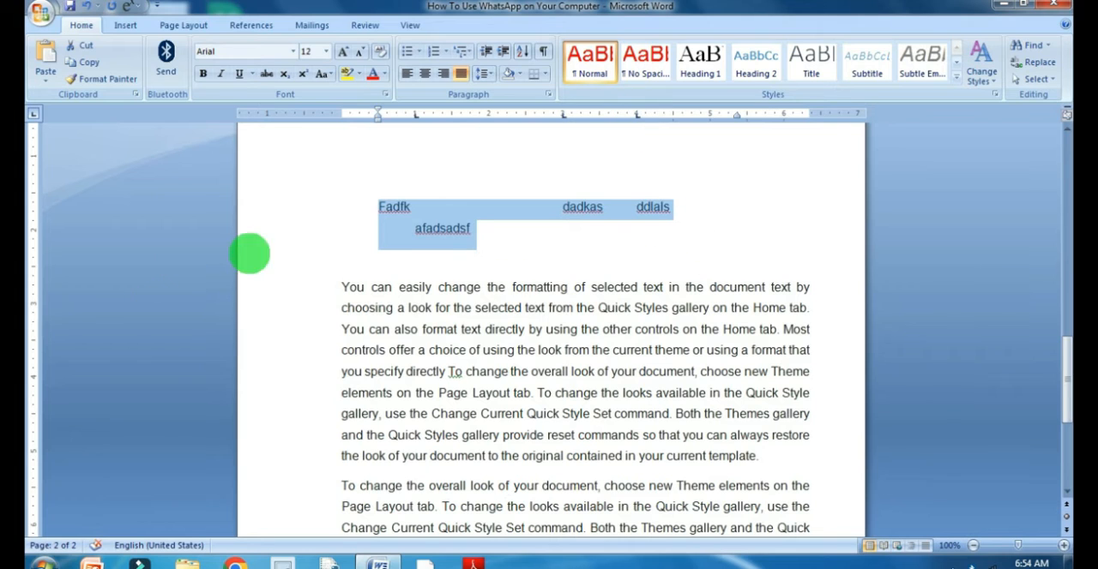
click(370, 233)
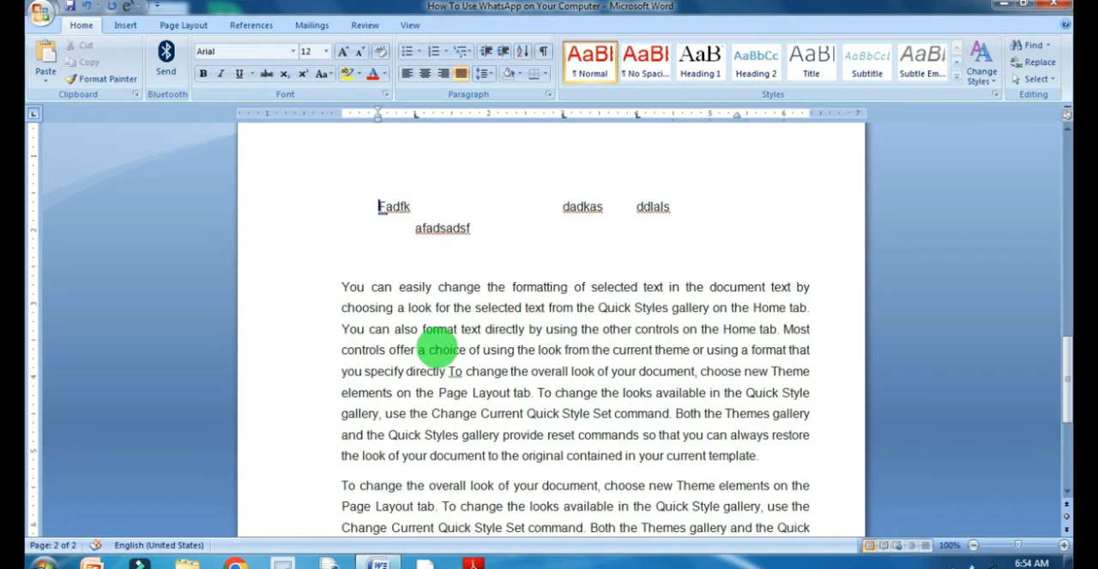
key(ctrl+z)
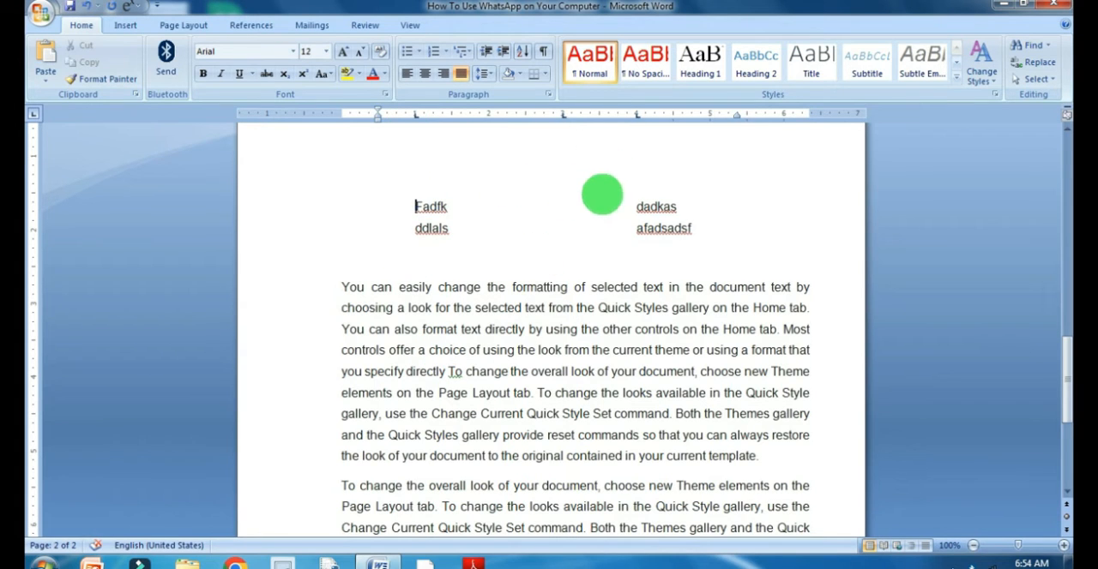
key(Tab)
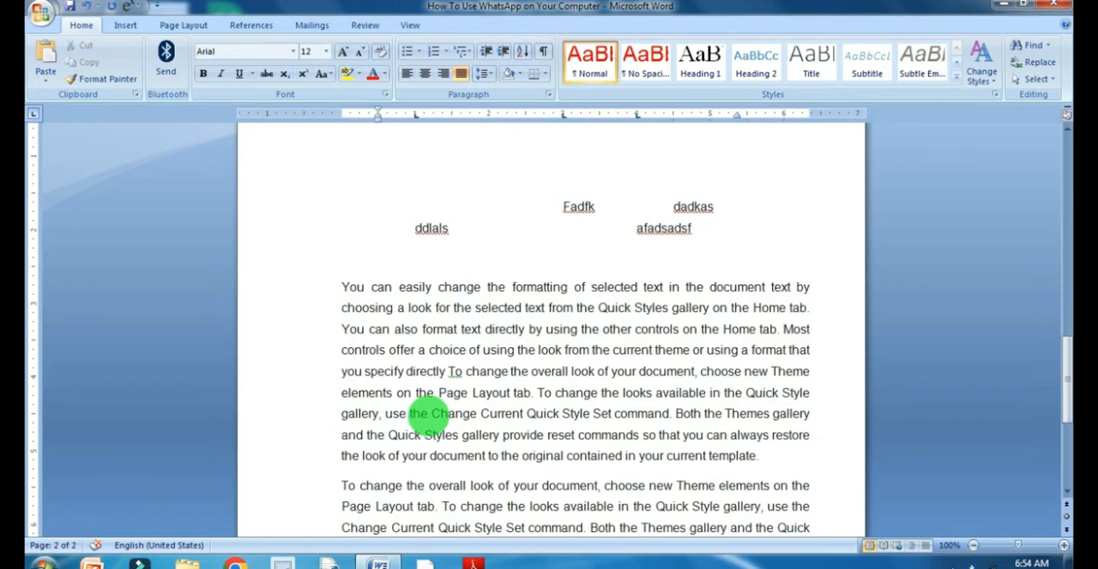
key(Tab)
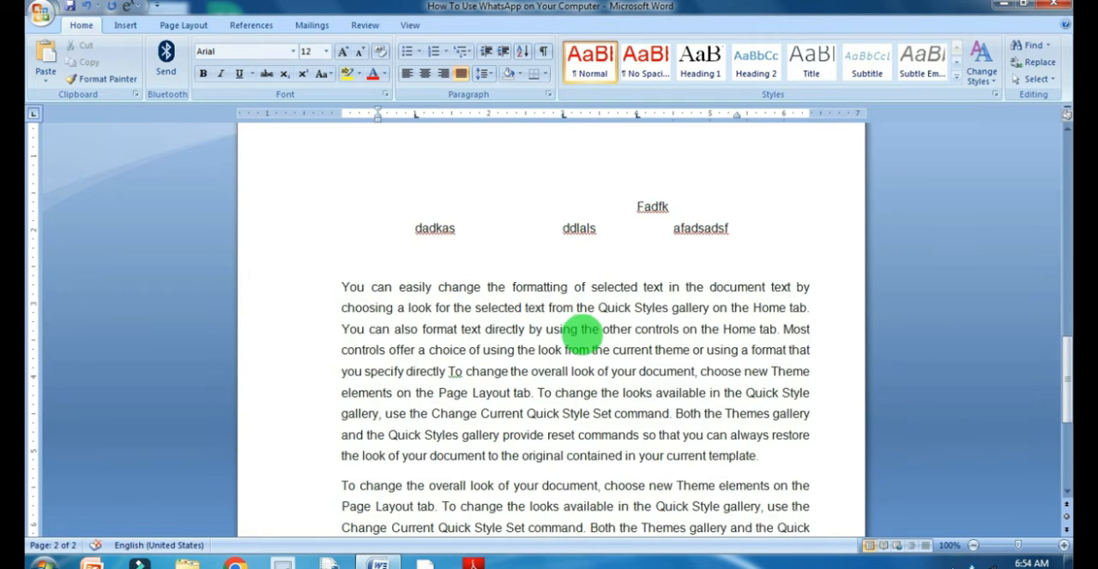
Move the third tab stop to about 4.25" and delete the two extra tabs before "Fadfk".
drag(639, 120, 637, 120)
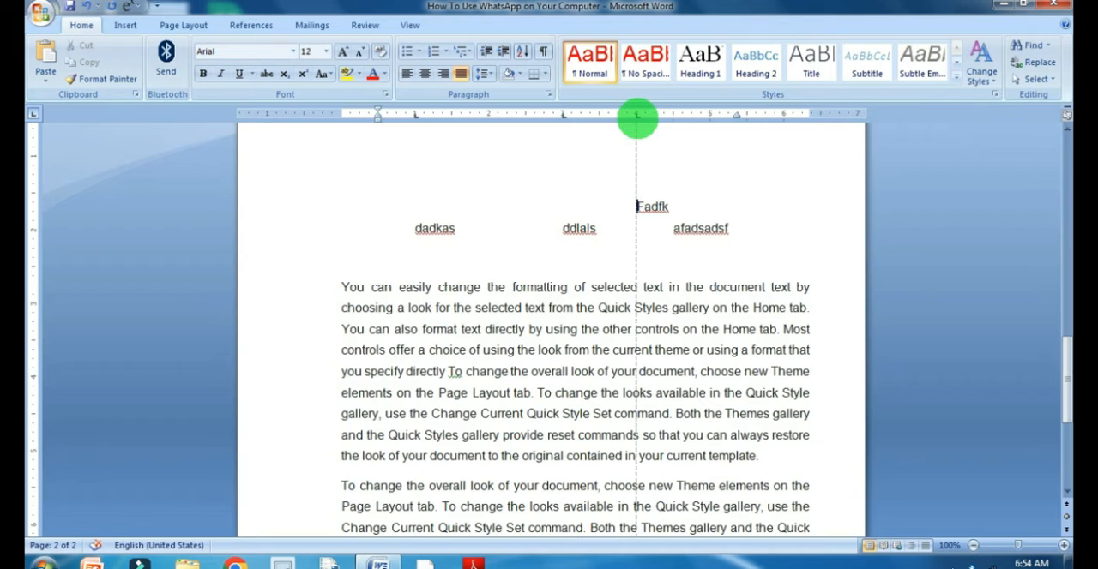
drag(634, 116, 656, 120)
key(BackSpace)
key(BackSpace)
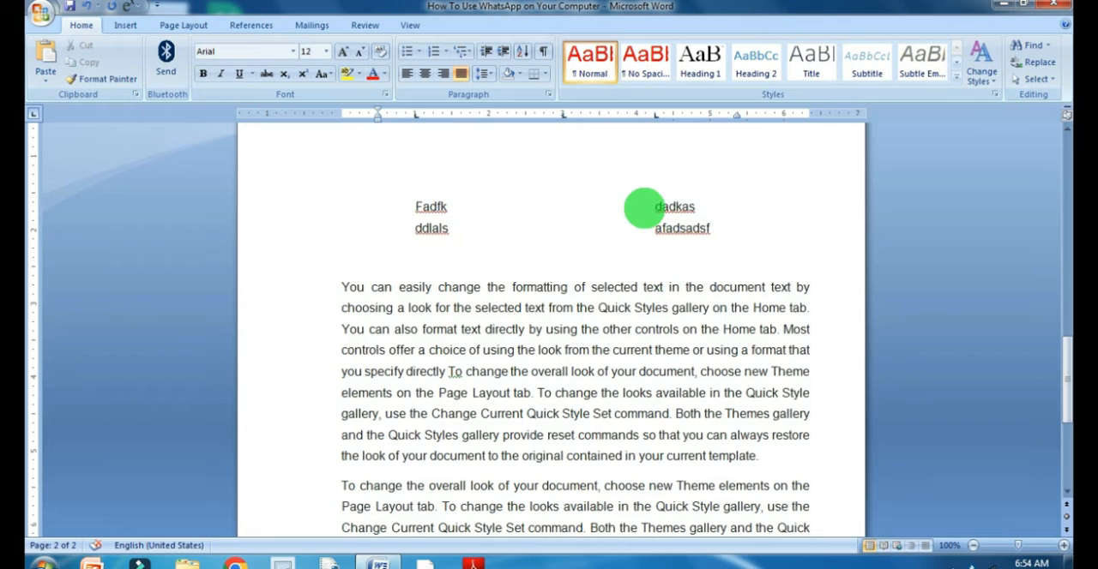
Split the tabbed words into two rows after "dadkas" and move both rows' first tab stop to about 0.7".
click(702, 207)
key(Return)
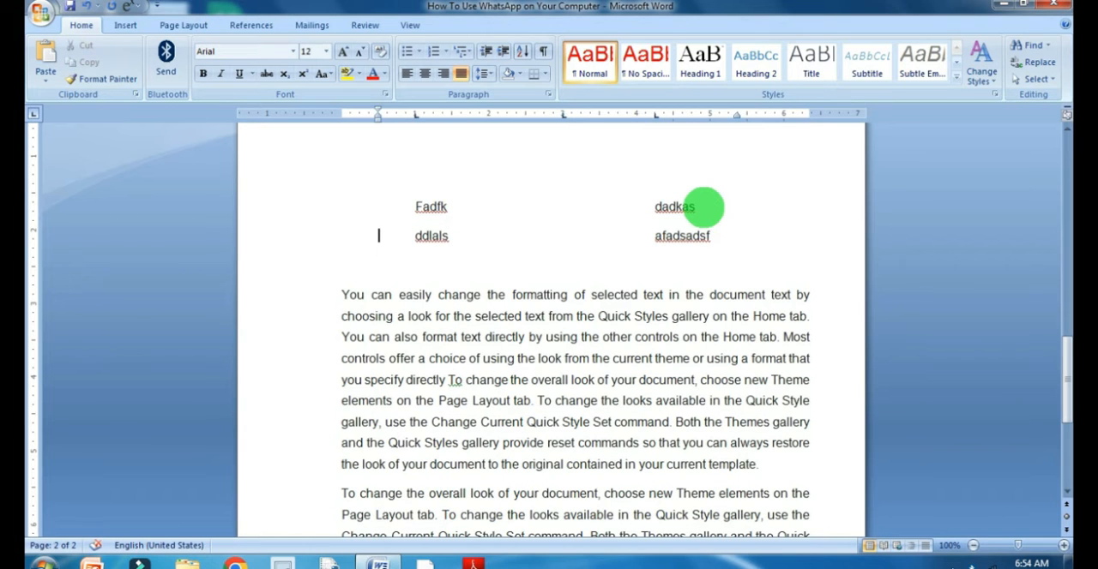
drag(415, 207, 649, 238)
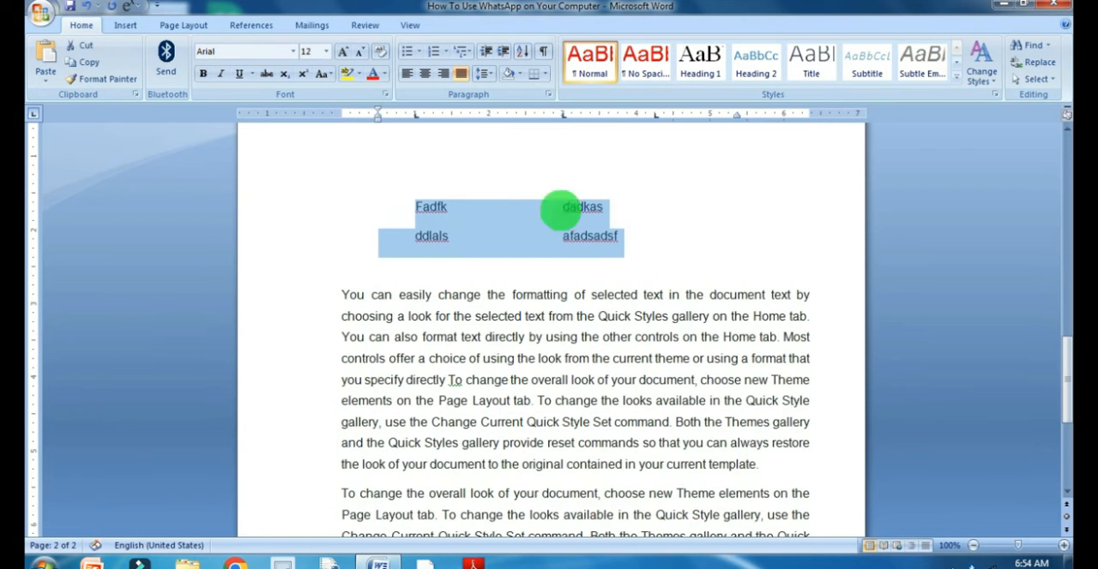
drag(415, 115, 392, 115)
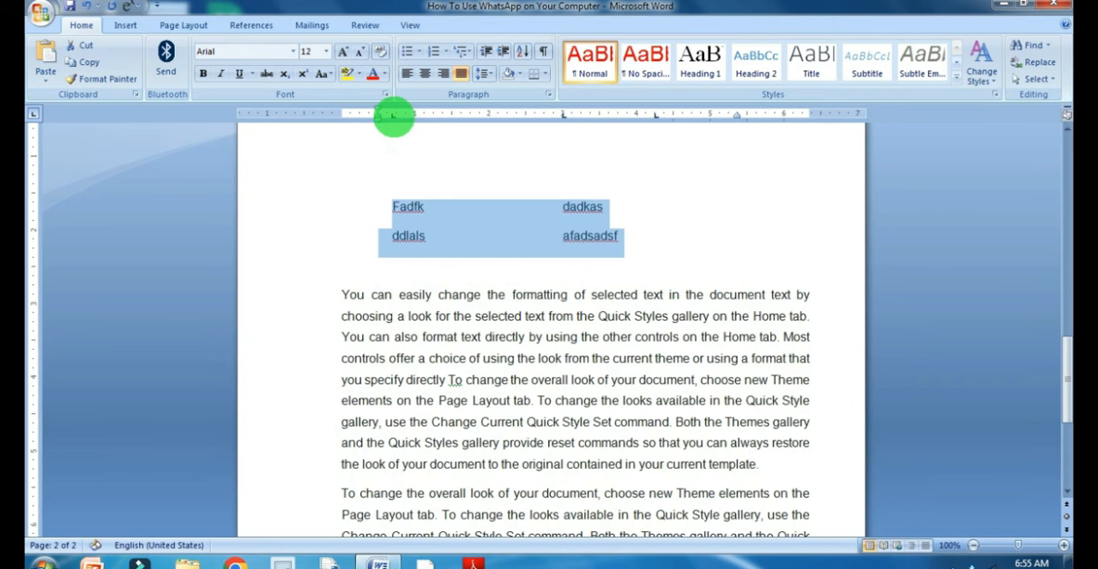
mouse_move(563, 115)
mouse_down()
mouse_move(653, 115)
mouse_move(563, 117)
mouse_up()
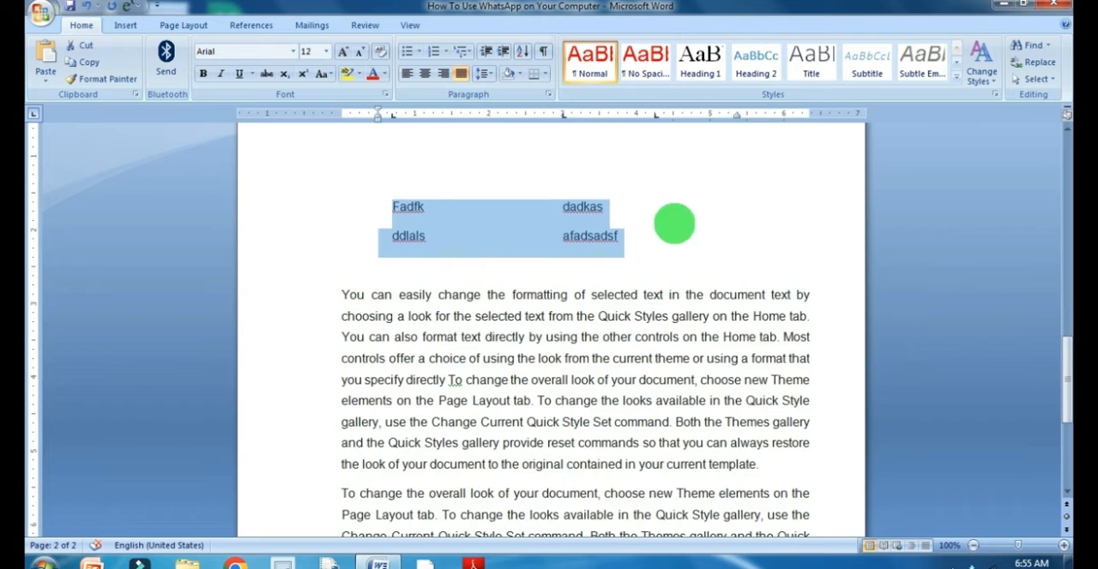
Remove the first two tab stops, at about 0.7" and 3", from the "Fadfk" row.
click(450, 164)
drag(393, 207, 656, 255)
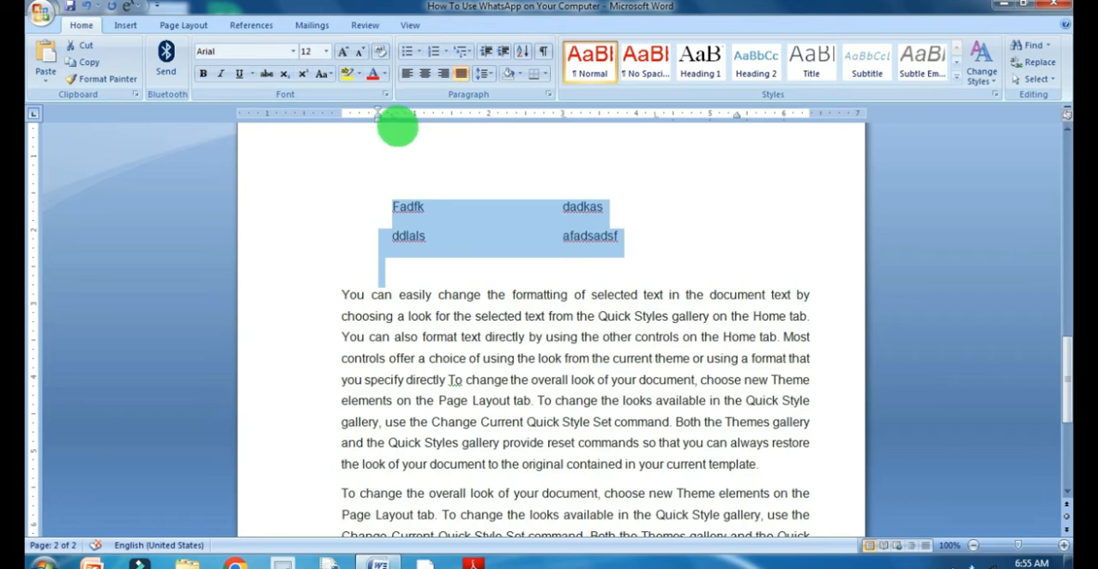
click(408, 208)
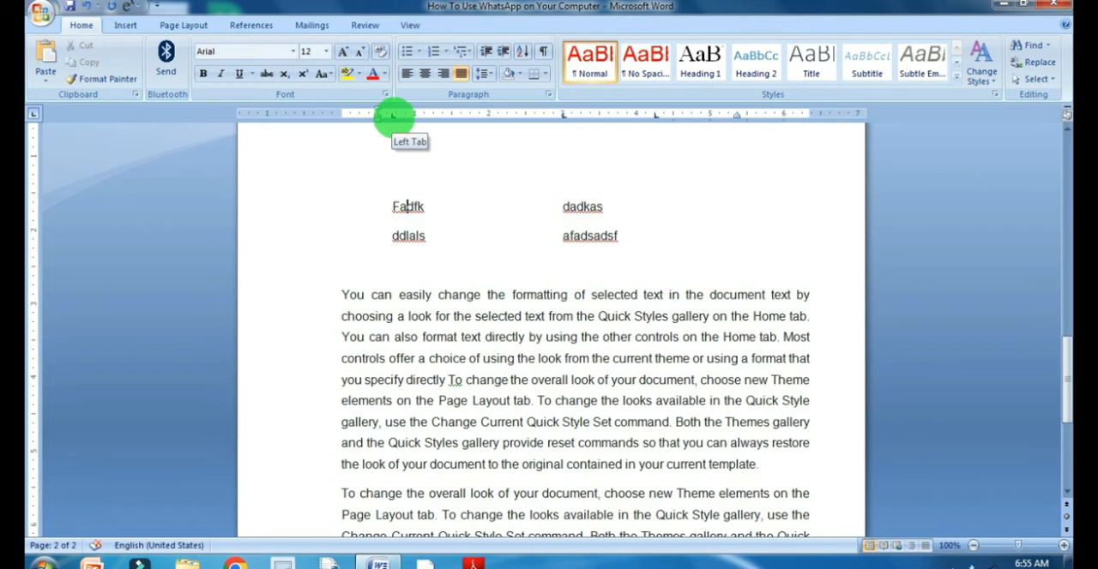
drag(391, 115, 417, 103)
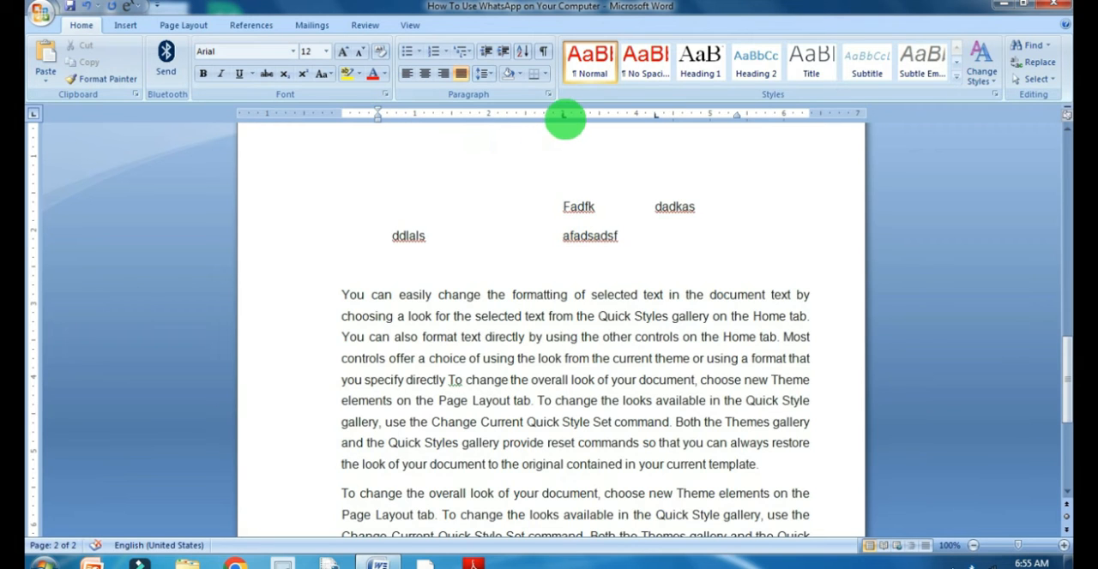
drag(563, 115, 661, 94)
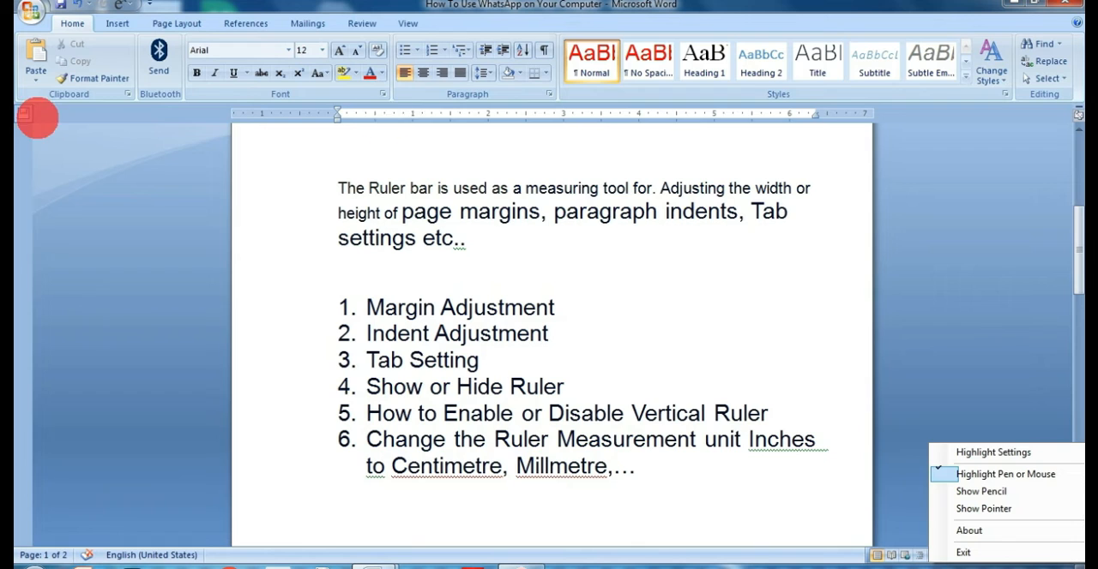
Indent the empty heading line on page 1 to about 0.8" for its first line and about 2.7" for its hanging indent, using the ruler.
click(437, 156)
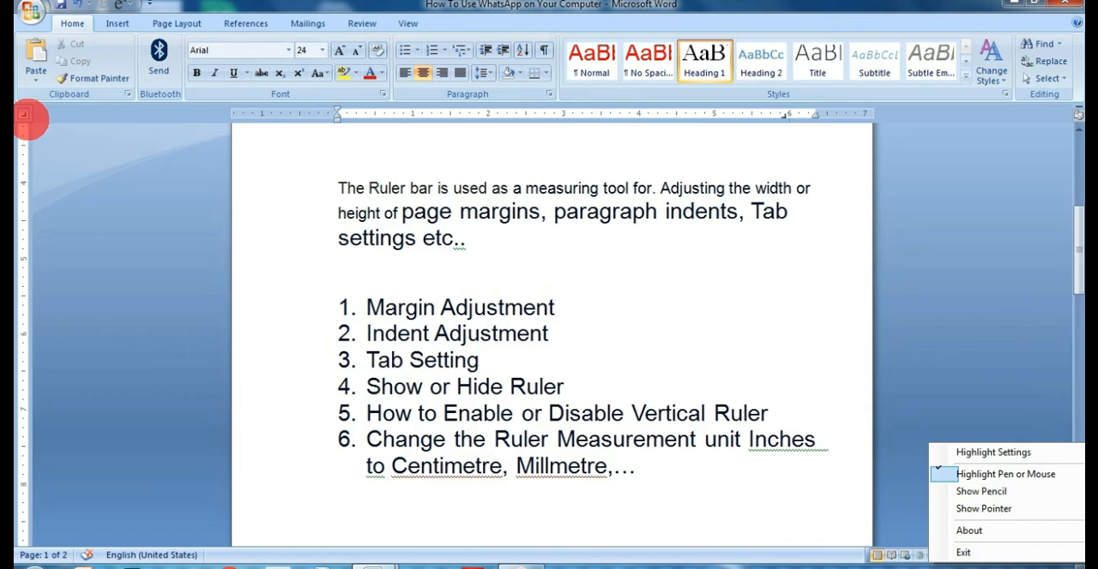
click(24, 112)
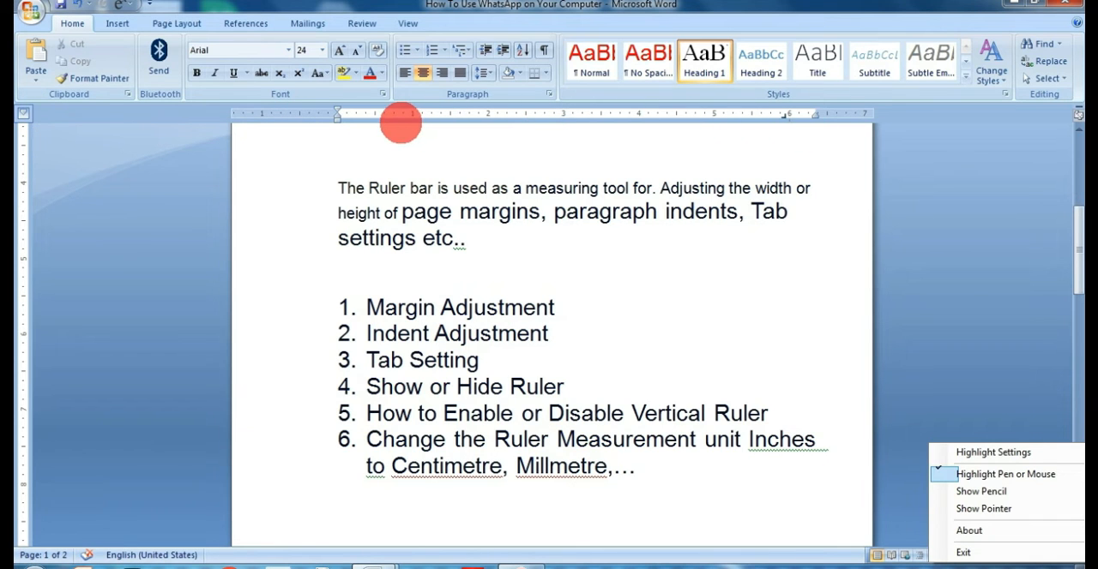
drag(337, 111, 399, 119)
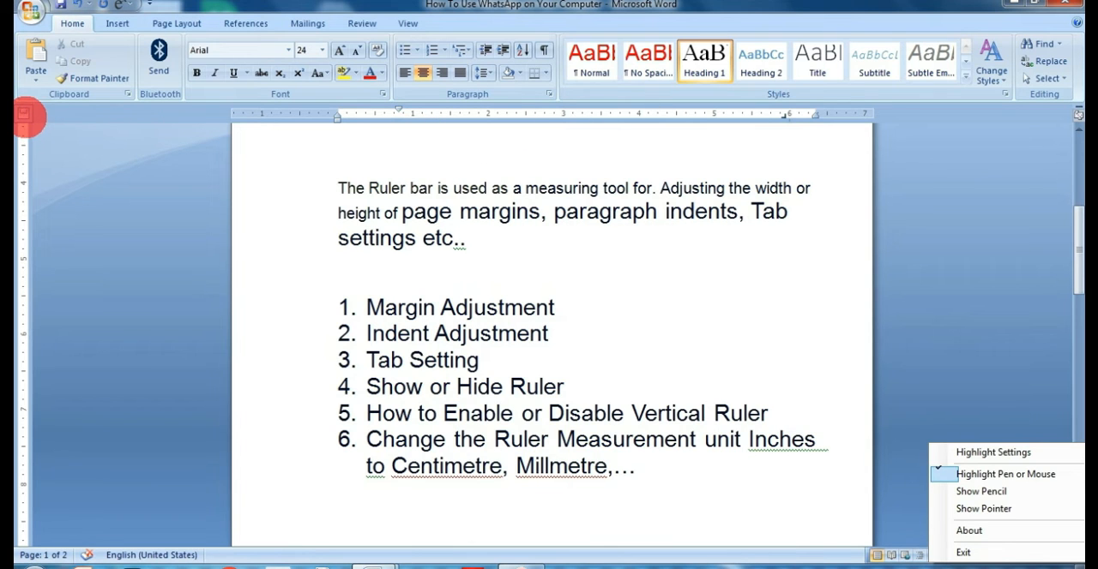
mouse_move(337, 116)
mouse_down()
mouse_move(538, 107)
mouse_move(540, 120)
mouse_up()
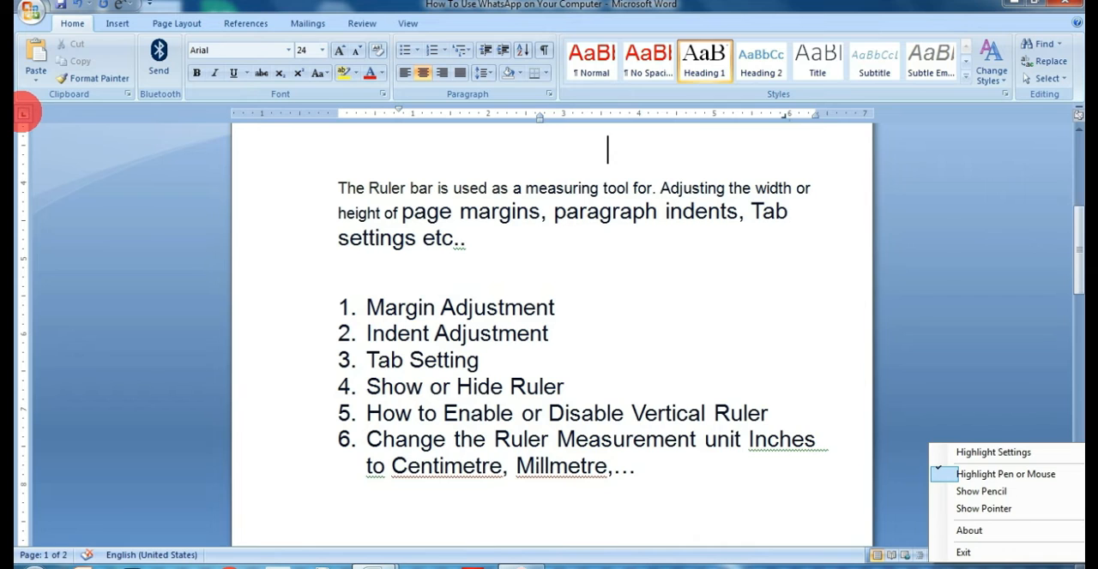
click(24, 113)
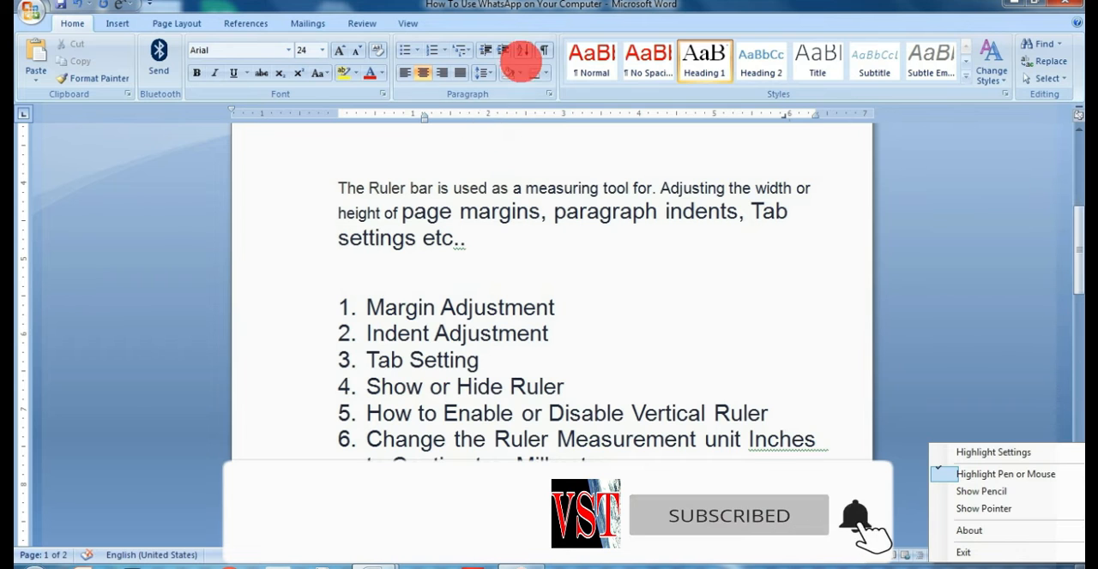
Add a left tab stop at about 0.5" to the ruler description paragraph and push its first line inward with repeated tabs.
click(342, 188)
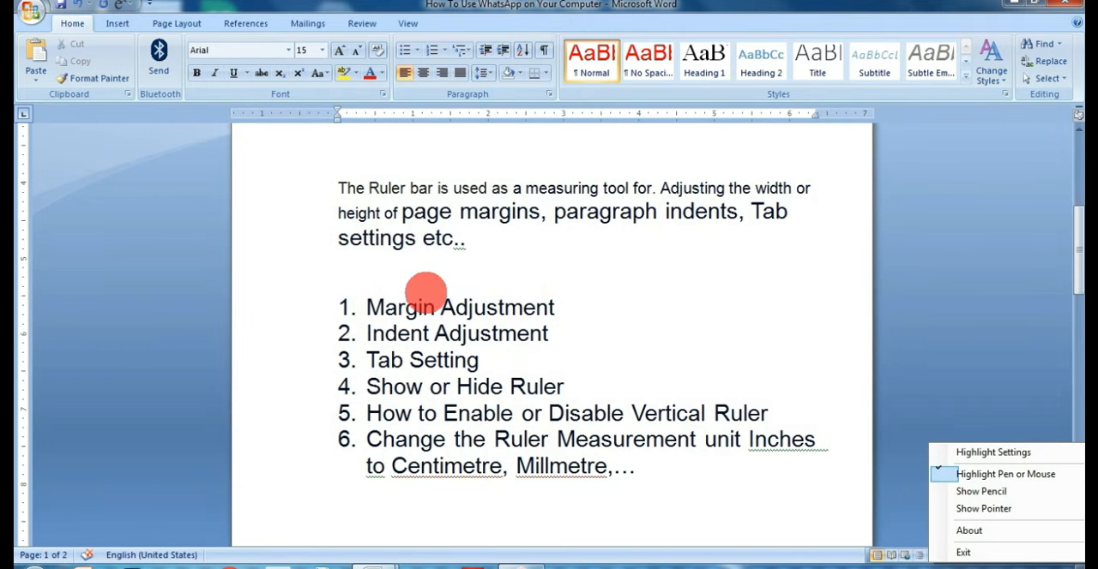
key(Tab)
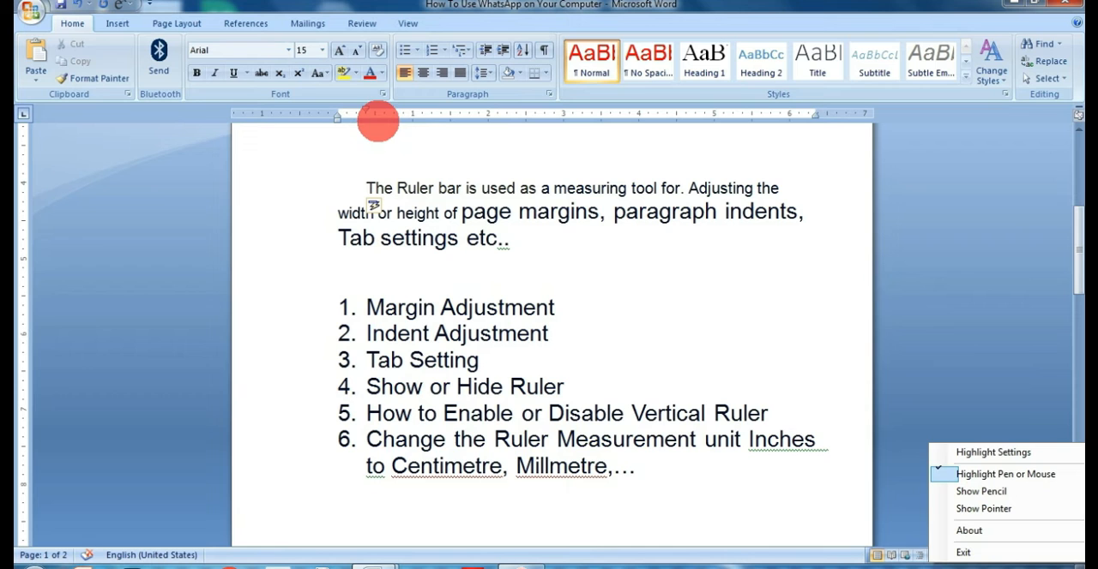
click(375, 114)
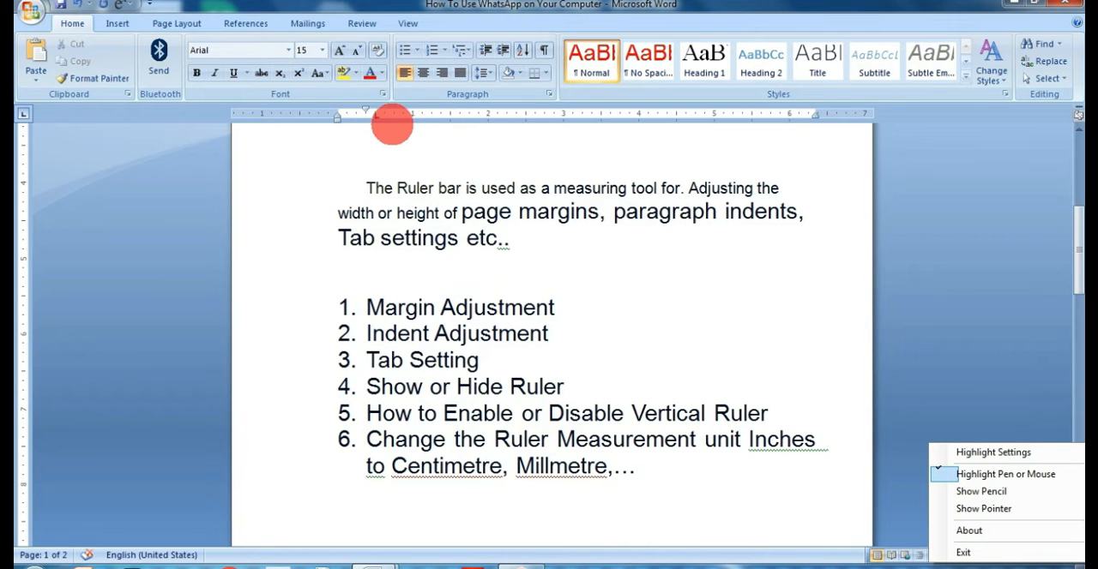
key(Tab)
key(Tab)
key(Tab)
key(Tab)
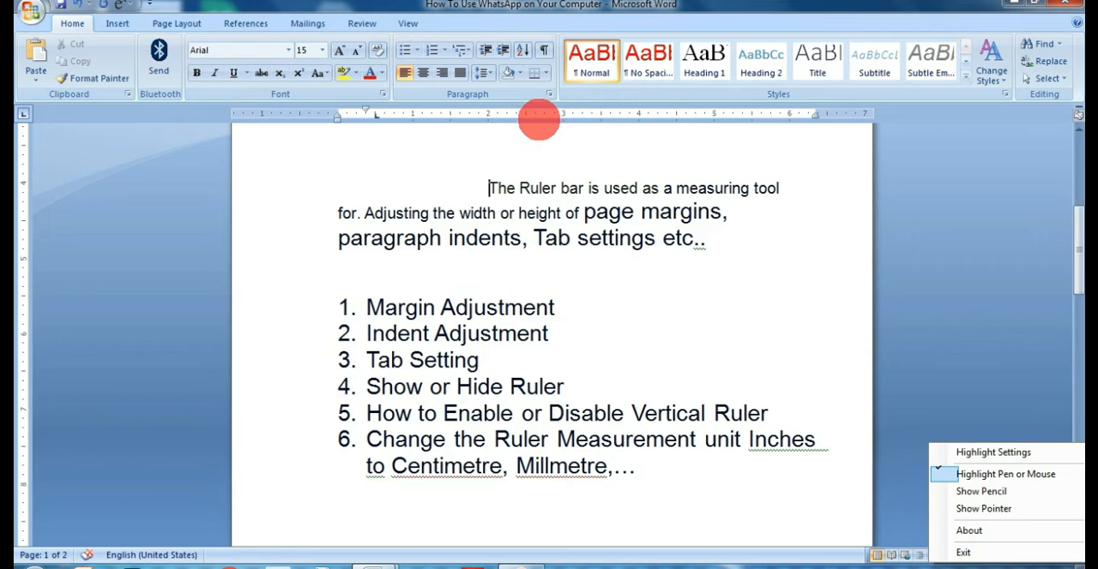
key(Tab)
key(Tab)
Clear the tabs before the ruler description paragraph and tab its first line to a single left tab stop at about 1.5".
key(BackSpace)
key(BackSpace)
key(BackSpace)
key(BackSpace)
key(BackSpace)
key(BackSpace)
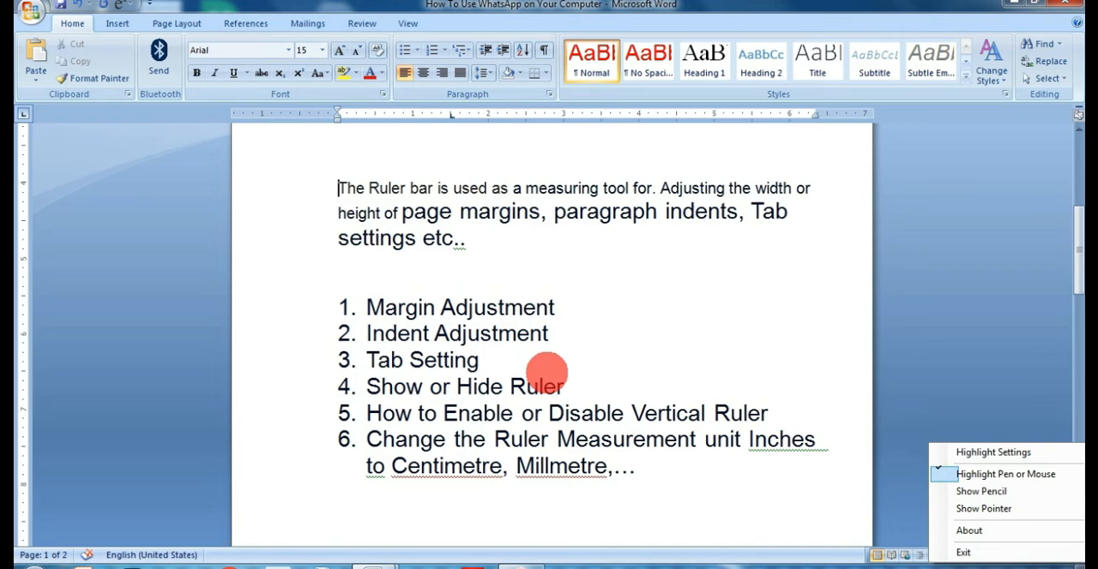
key(Tab)
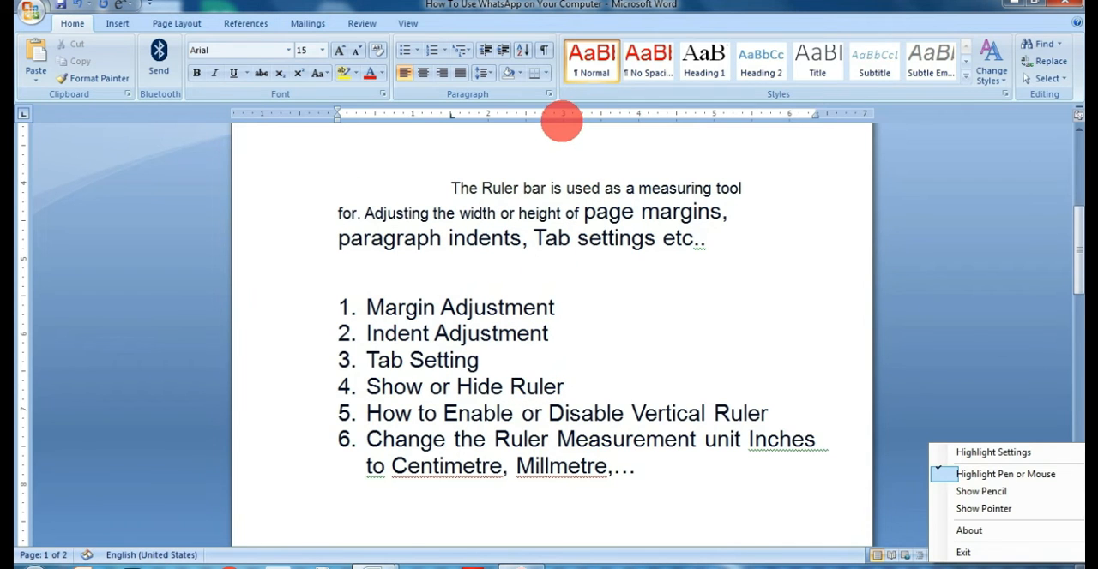
On a new line above the description, add tab stops at about 0.2" and 3.5", and enter "1.", a person's name and "Driver".
key(Return)
click(477, 187)
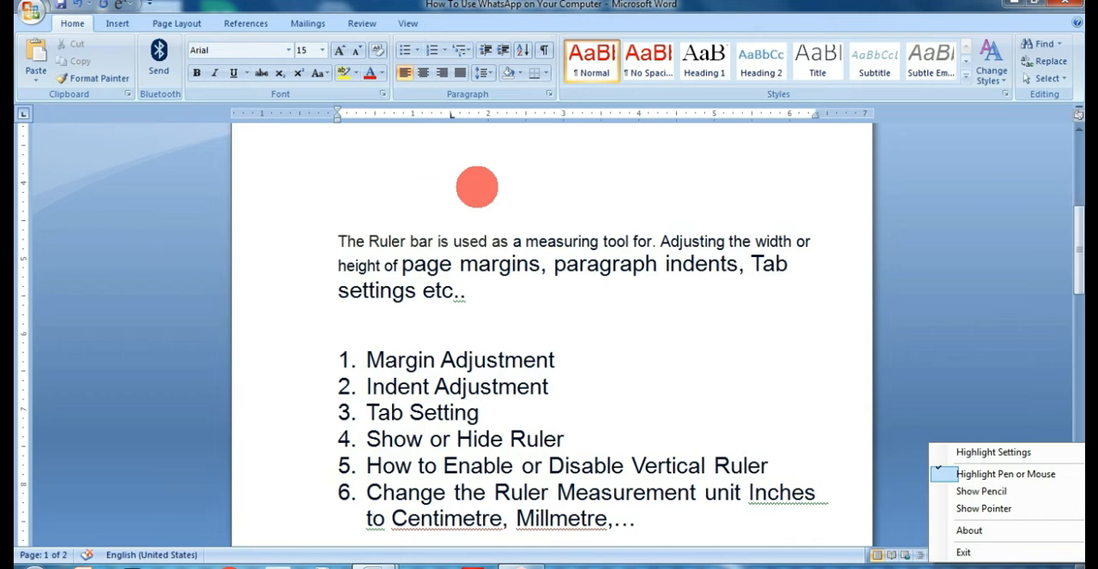
click(603, 115)
click(352, 116)
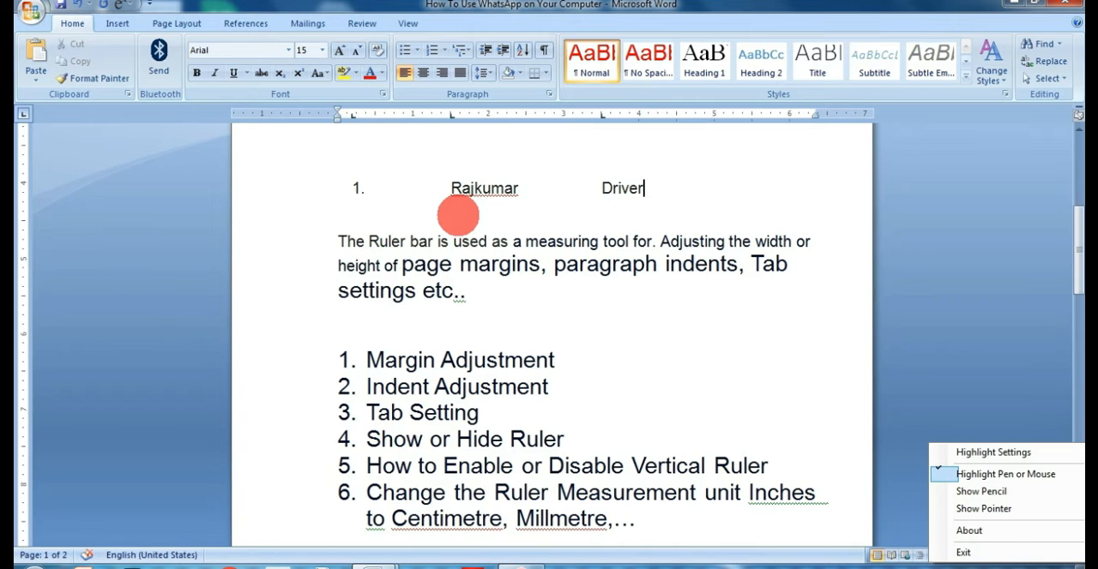
key(Return)
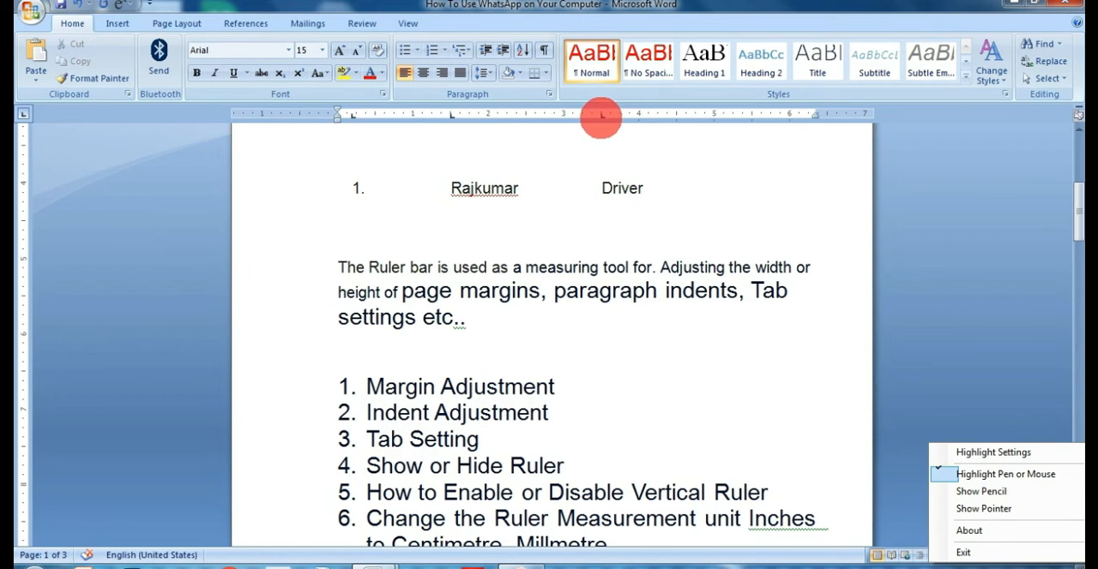
Move the tab stops of the "Driver" row so the name starts at about 2" and "Driver" at about 4.6".
drag(602, 117, 667, 117)
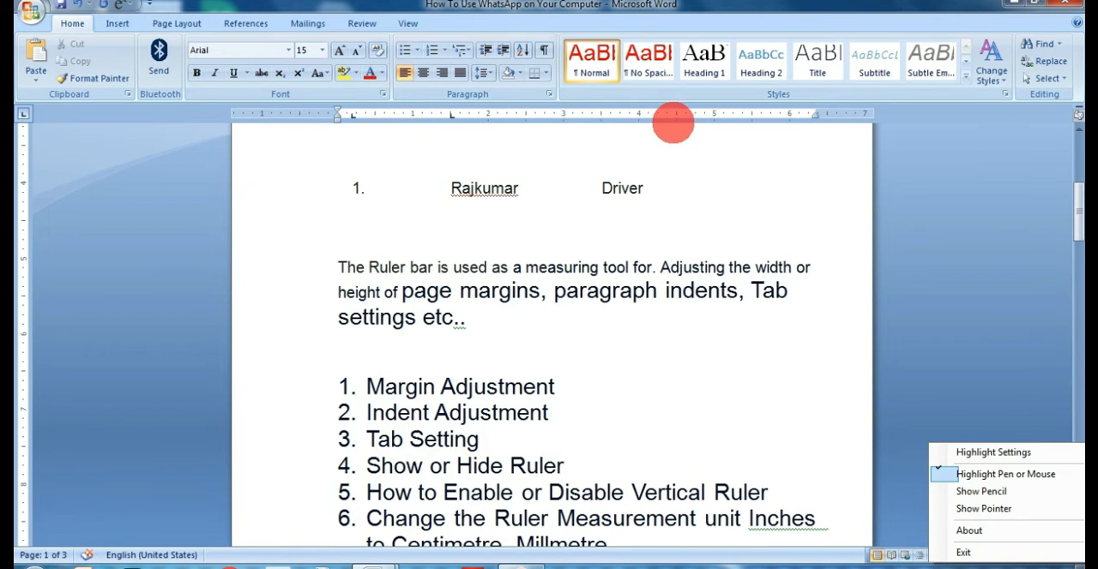
click(603, 189)
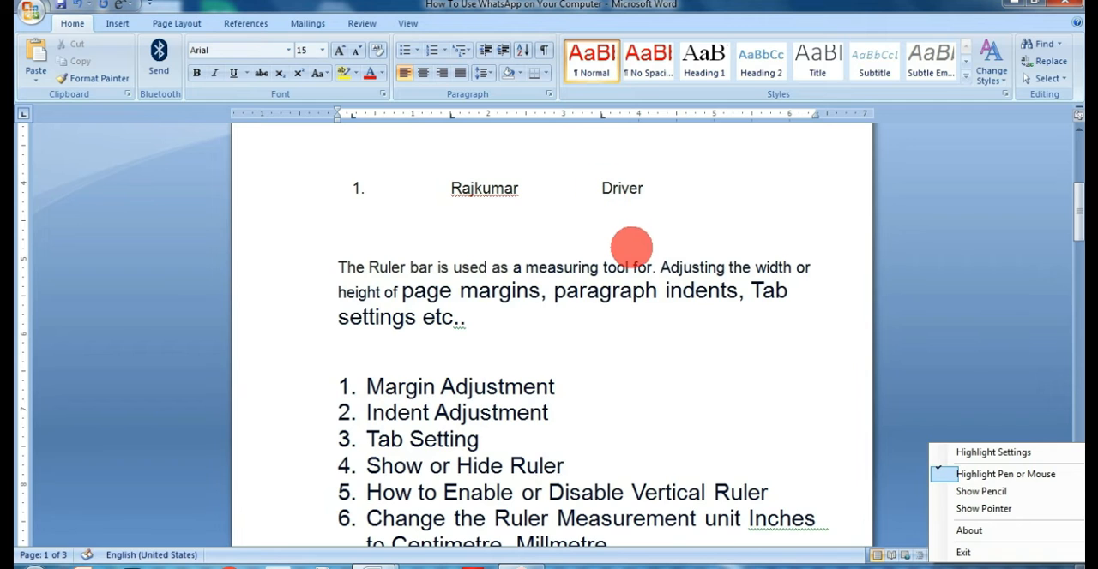
drag(334, 190, 742, 197)
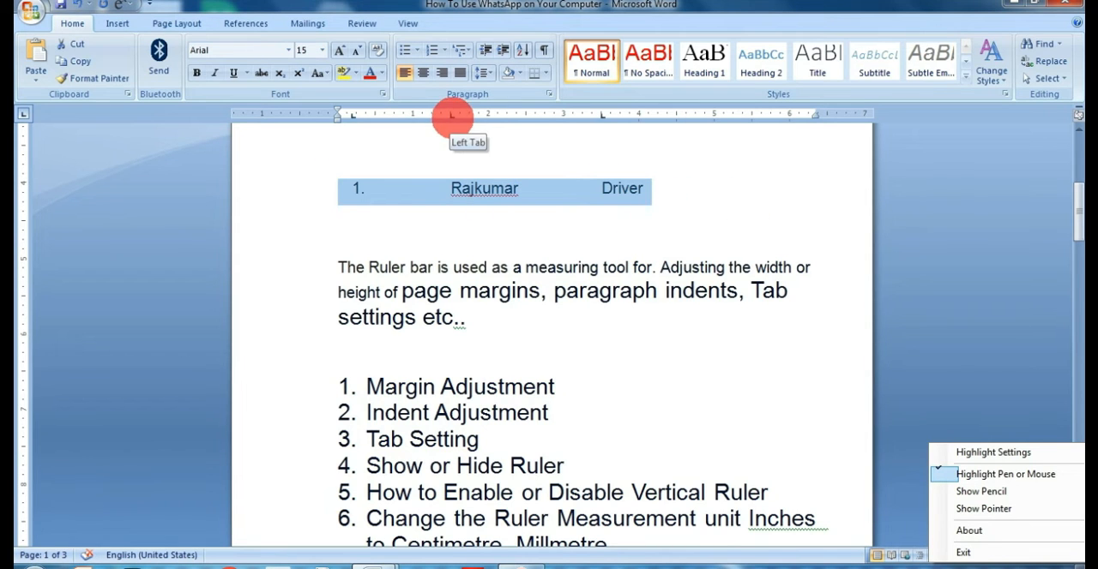
drag(450, 116, 489, 116)
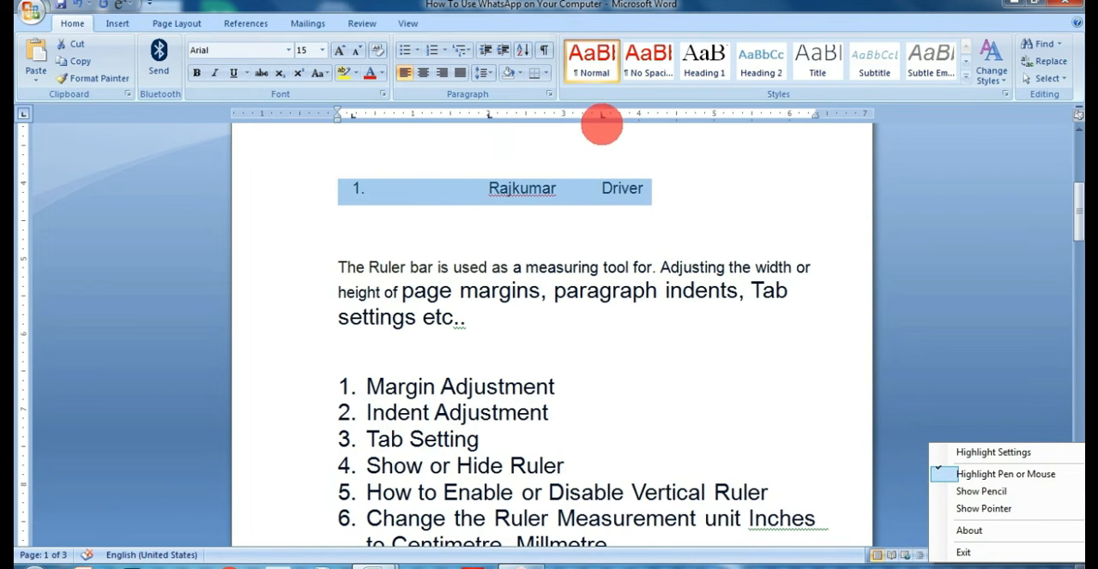
drag(602, 116, 677, 115)
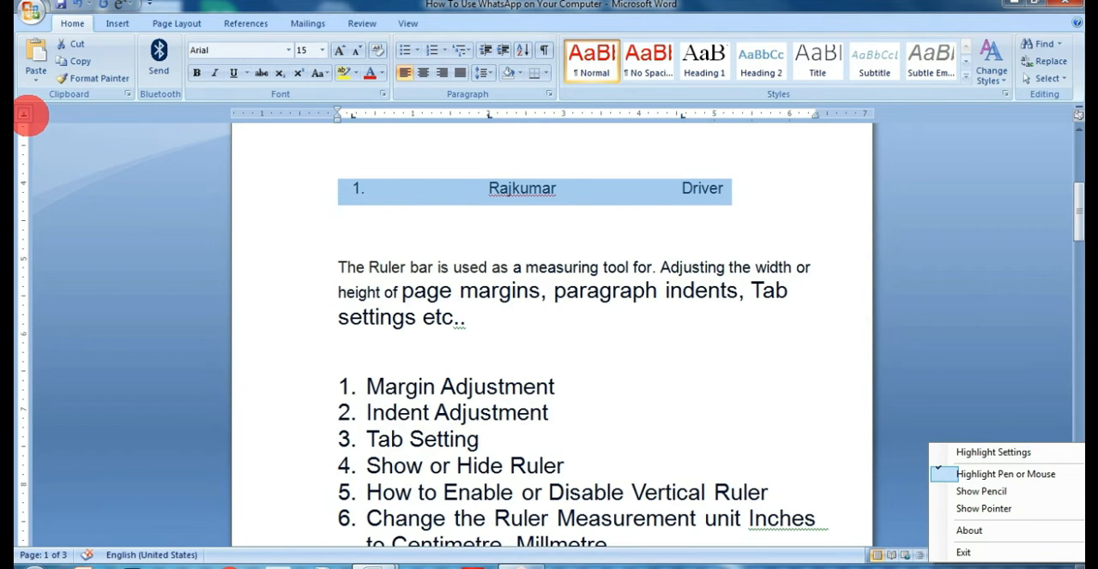
Add a right tab stop at about 3" to the "Driver" row.
click(561, 114)
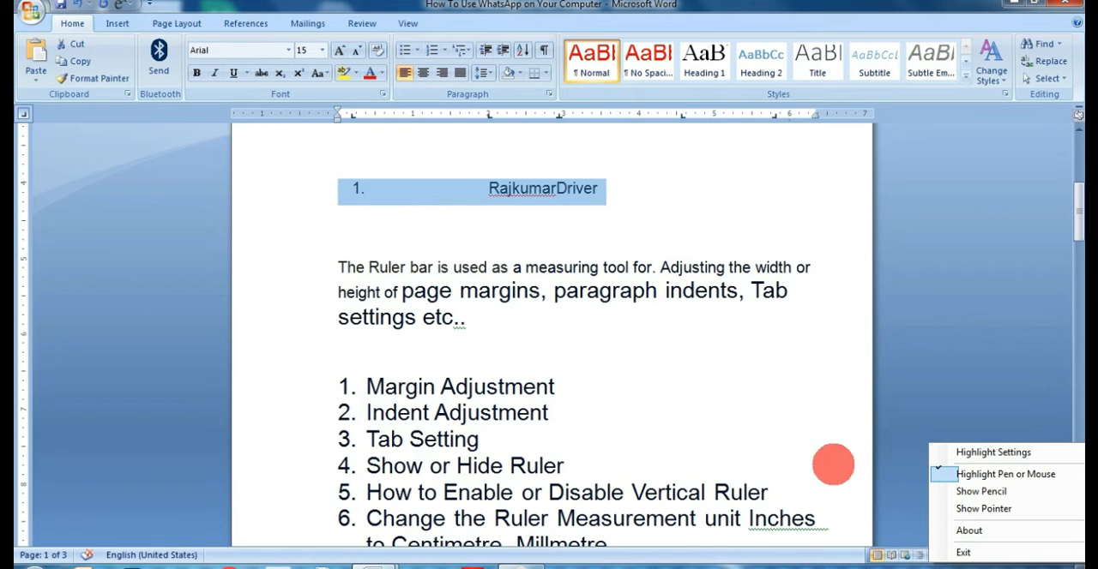
click(502, 267)
click(338, 267)
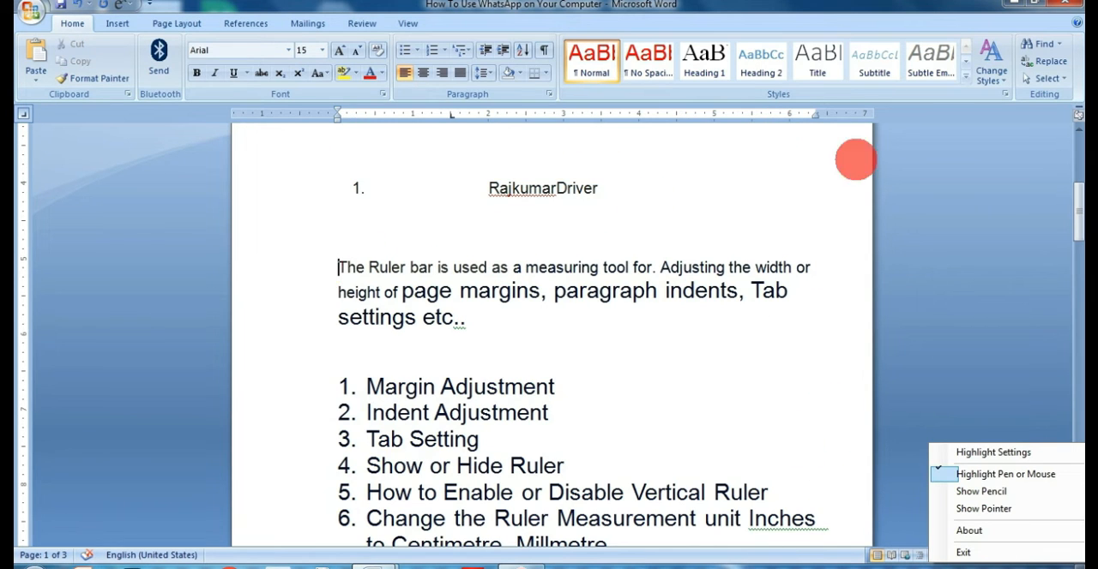
Insert two blank lines above the "On the Insert tab" paragraph on page 2.
click(737, 114)
click(649, 183)
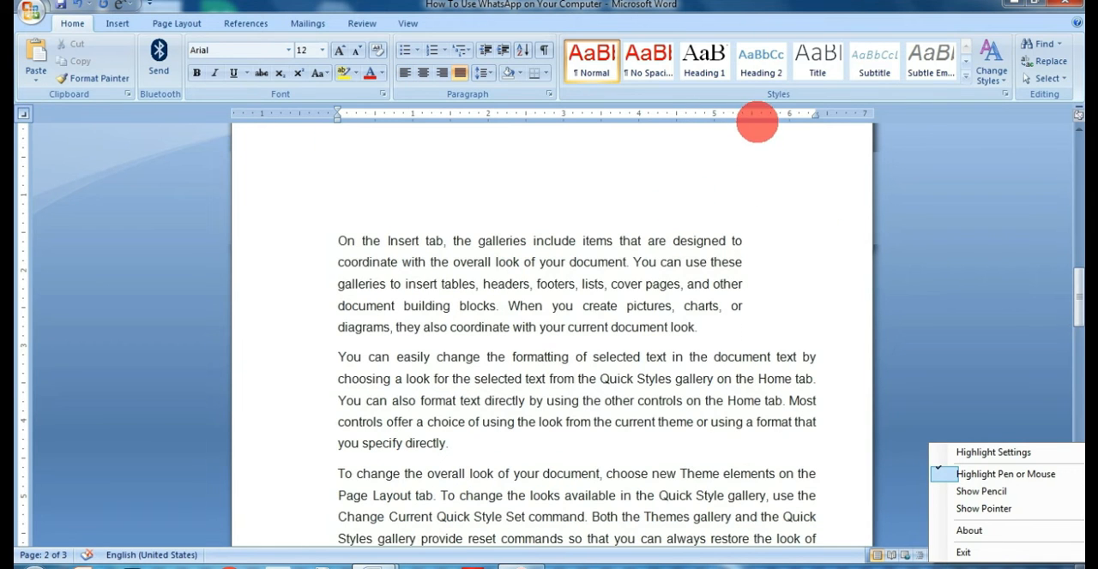
click(618, 133)
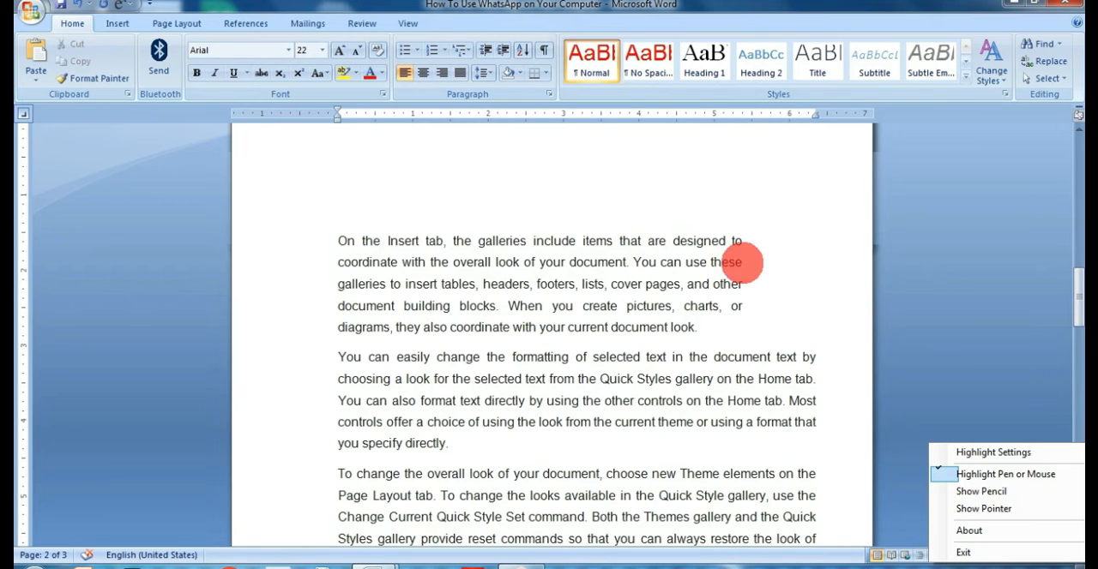
key(Return)
key(Return)
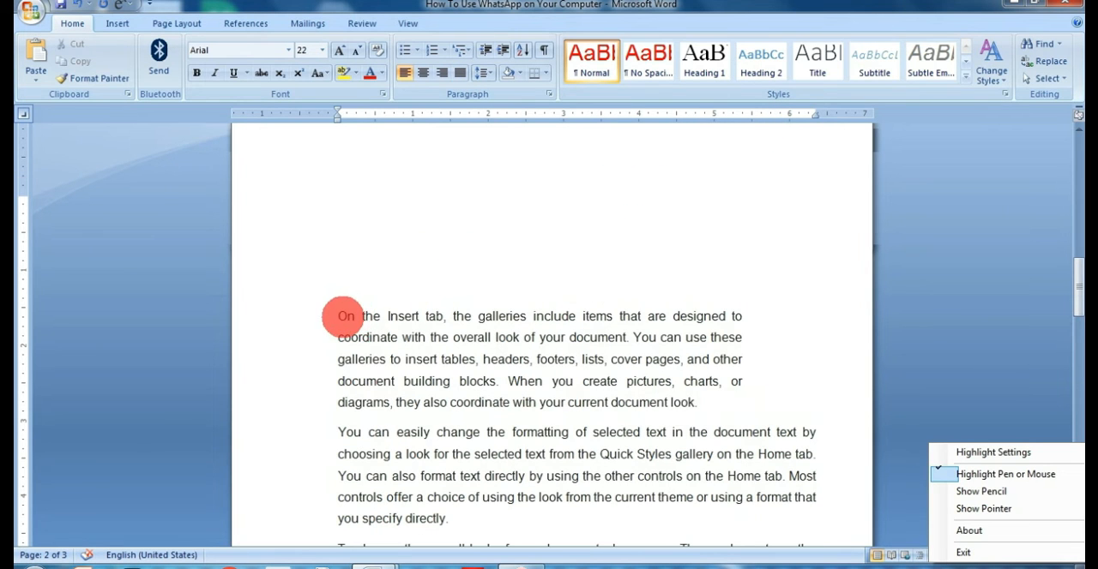
Above the "On the Insert tab" paragraph, enter "Faadfslfdjdsfjasdf", "Afddf" and "fads" on separate lines, right-aligned to a tab stop at about 2".
scroll(677, 305, down, 1)
click(742, 196)
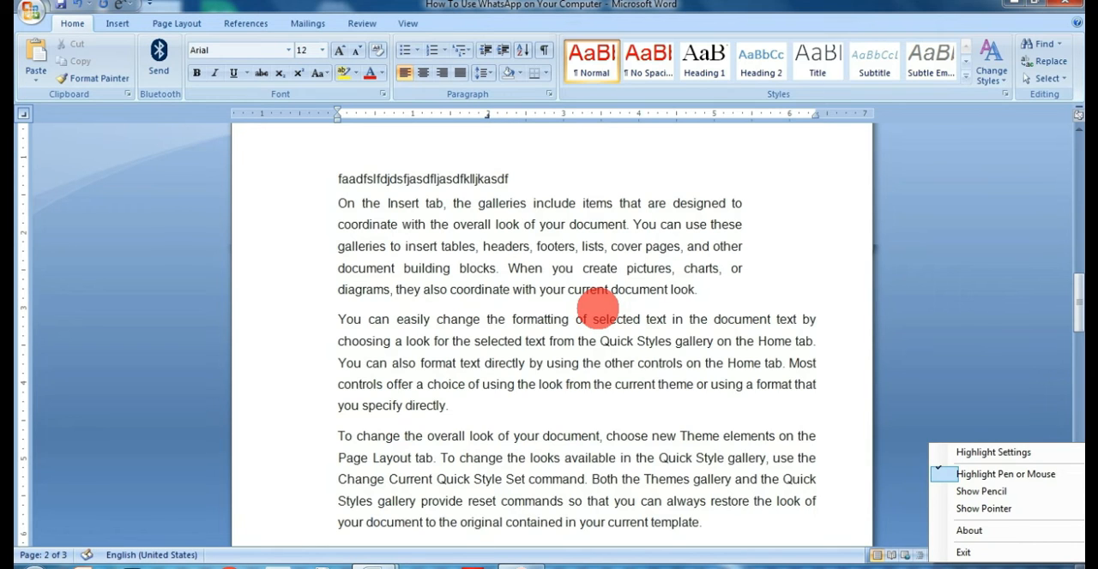
key(ctrl+z)
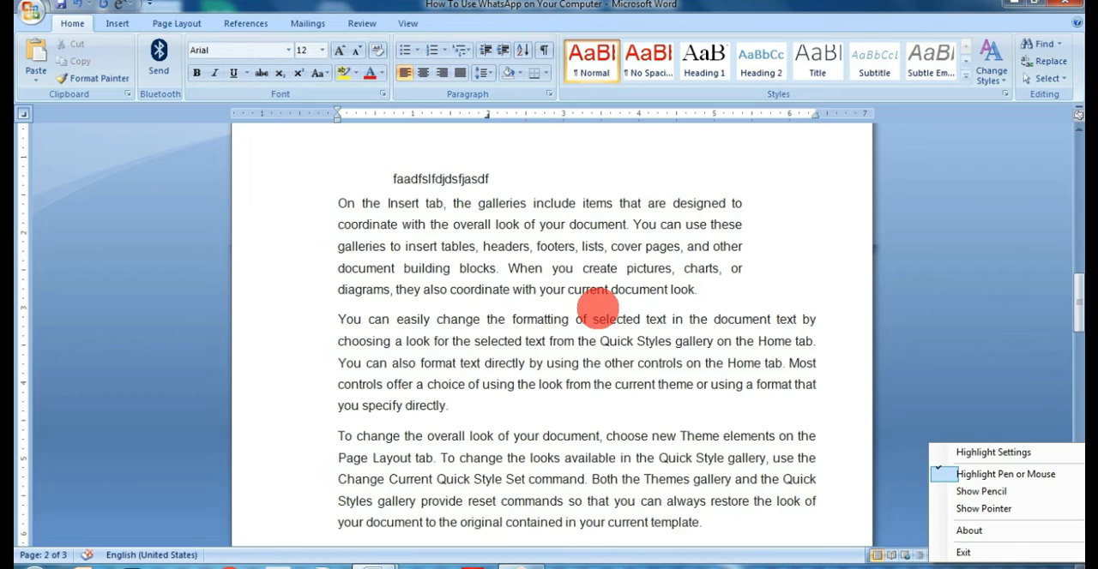
key(Return)
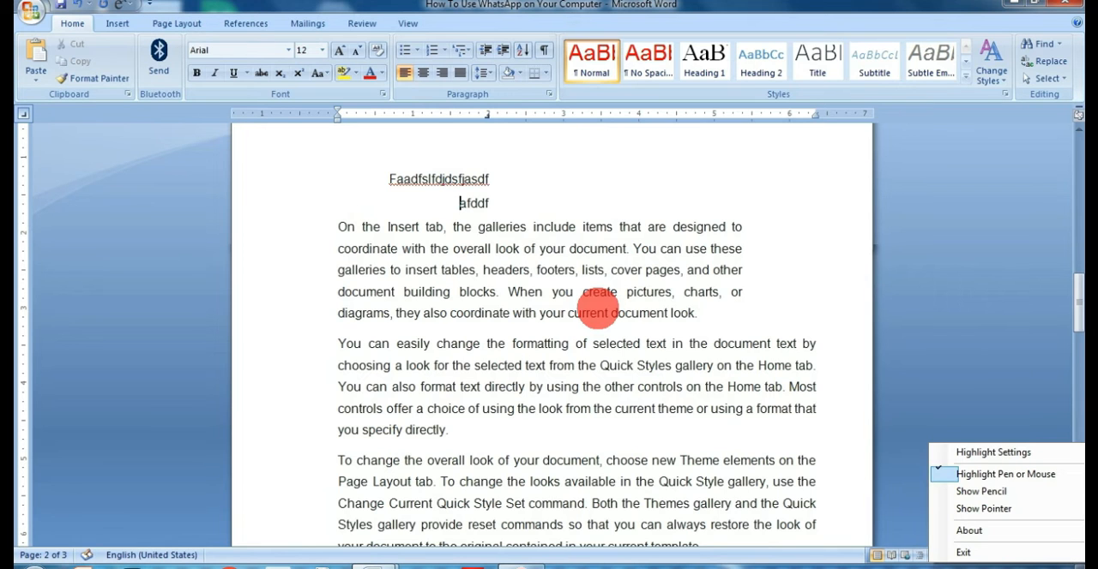
key(Return)
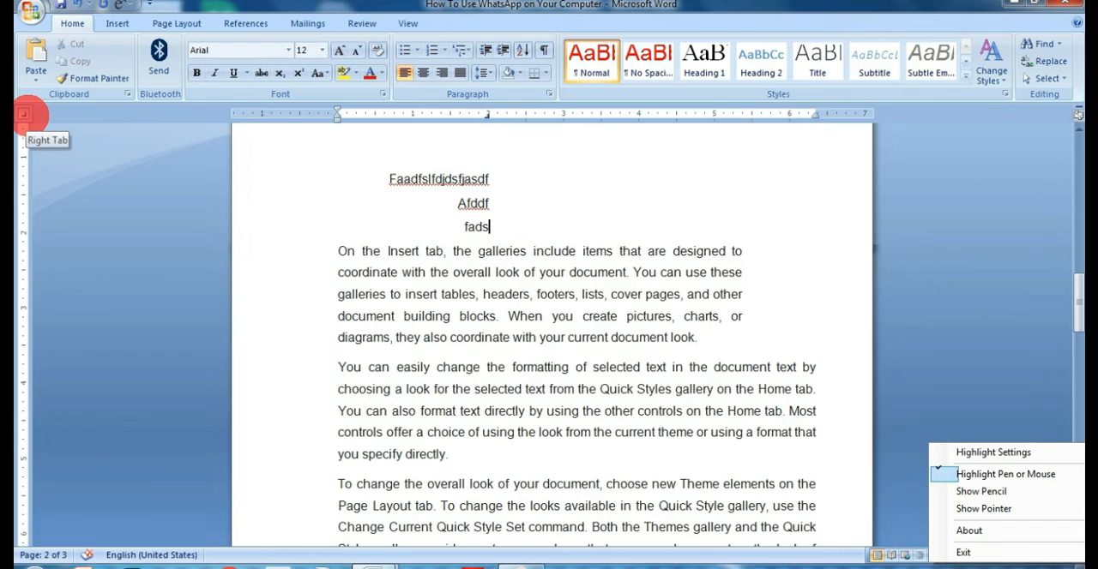
Add a right tab stop at about 2.9" and left tab stops at about 0.9", 4.1" and 5.6" to the "Afddf" line.
click(23, 113)
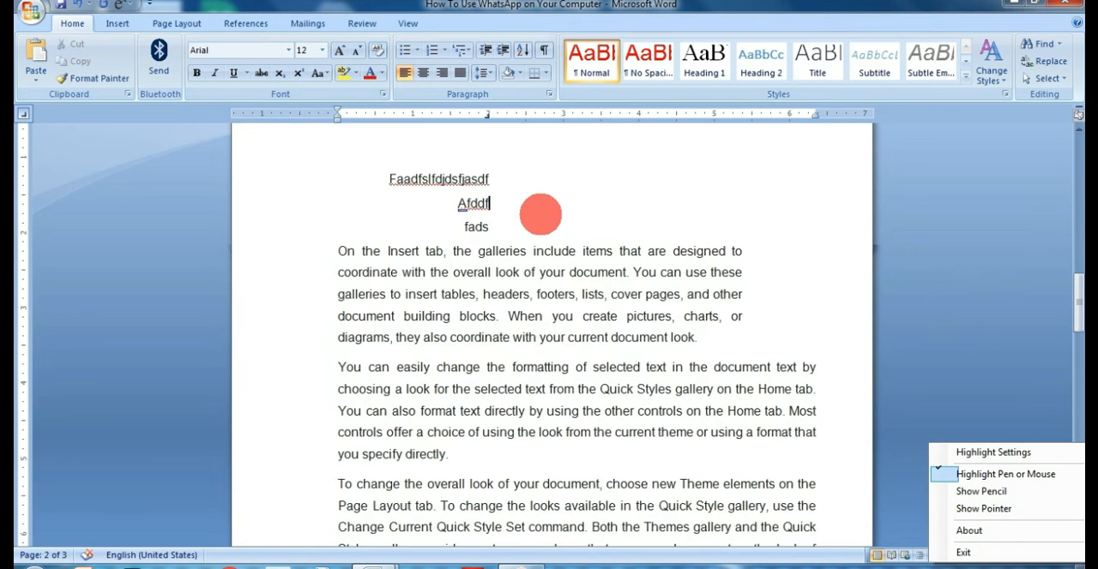
click(404, 115)
click(649, 115)
click(758, 114)
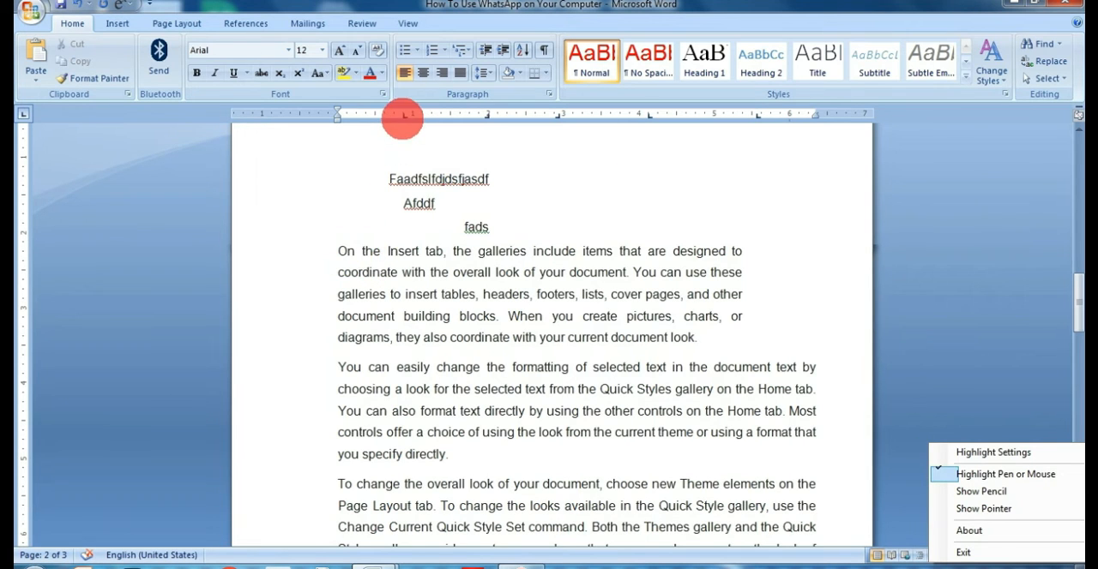
Remove all the tab stops from the "Afddf" line.
drag(404, 114, 521, 47)
drag(556, 116, 581, 83)
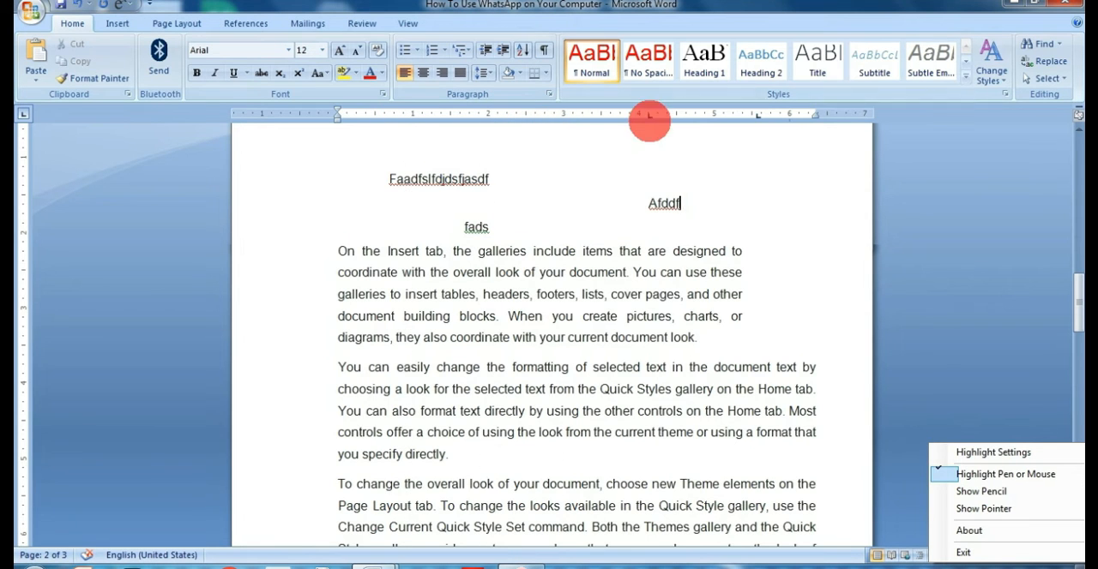
drag(649, 114, 852, 61)
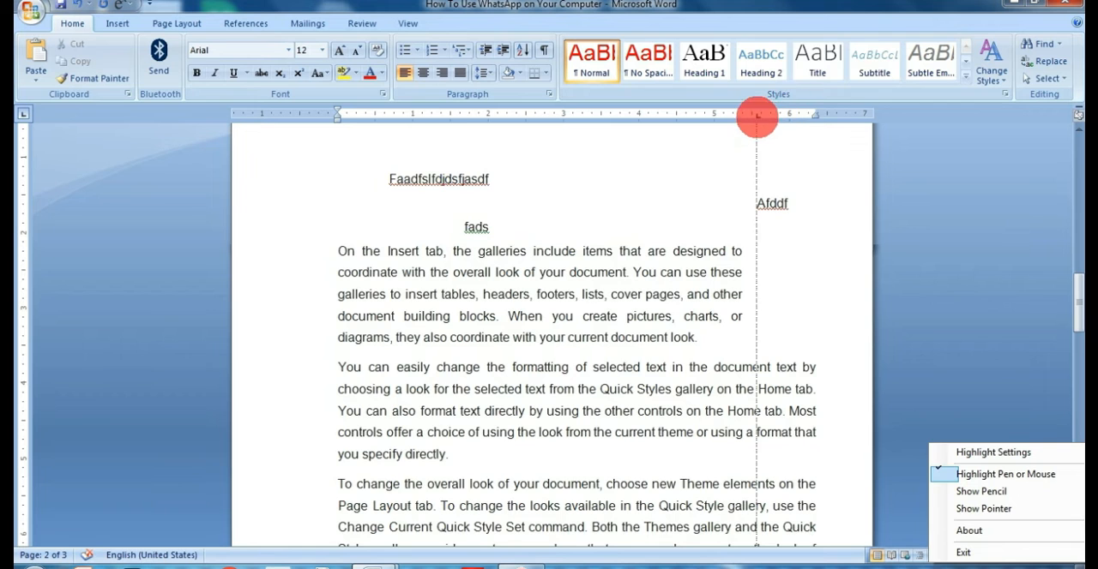
drag(757, 118, 569, 138)
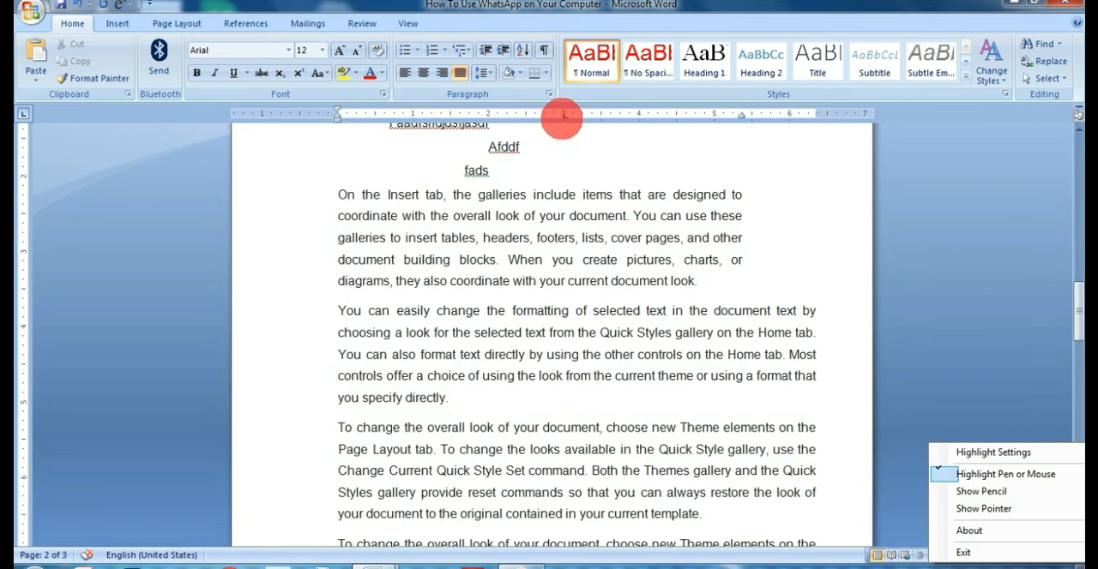
Tab the first line of the "On the Insert tab" paragraph to the tab stop at about 3" and remove that tab stop.
click(340, 195)
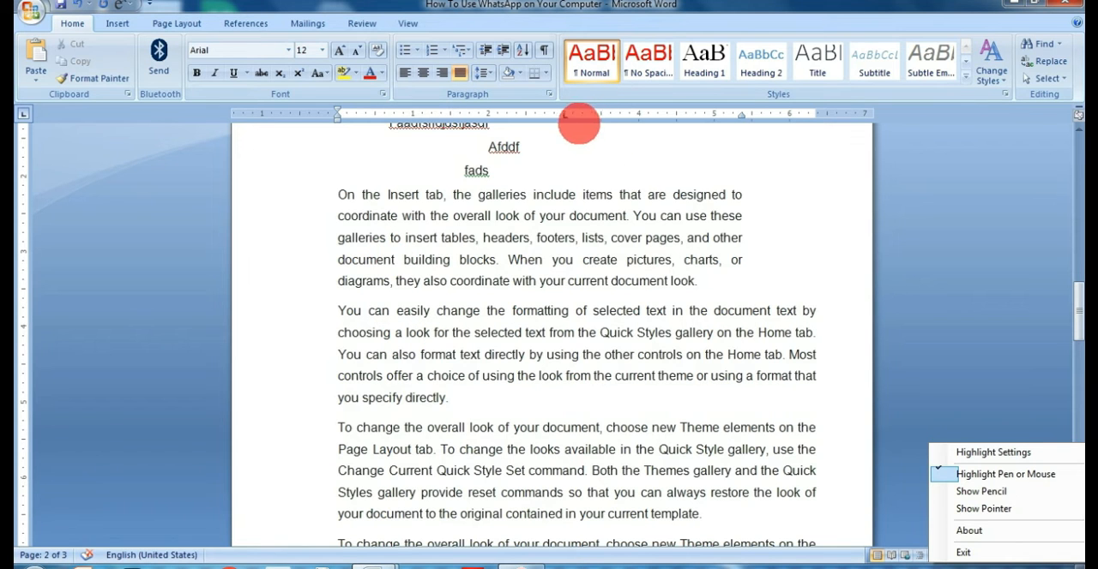
key(Tab)
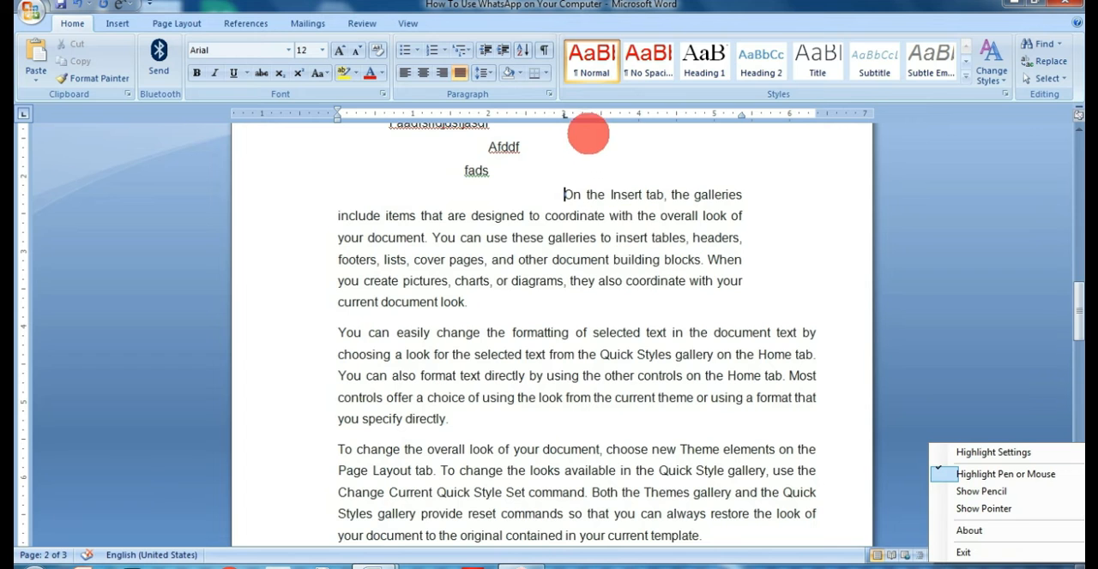
drag(564, 113, 645, 47)
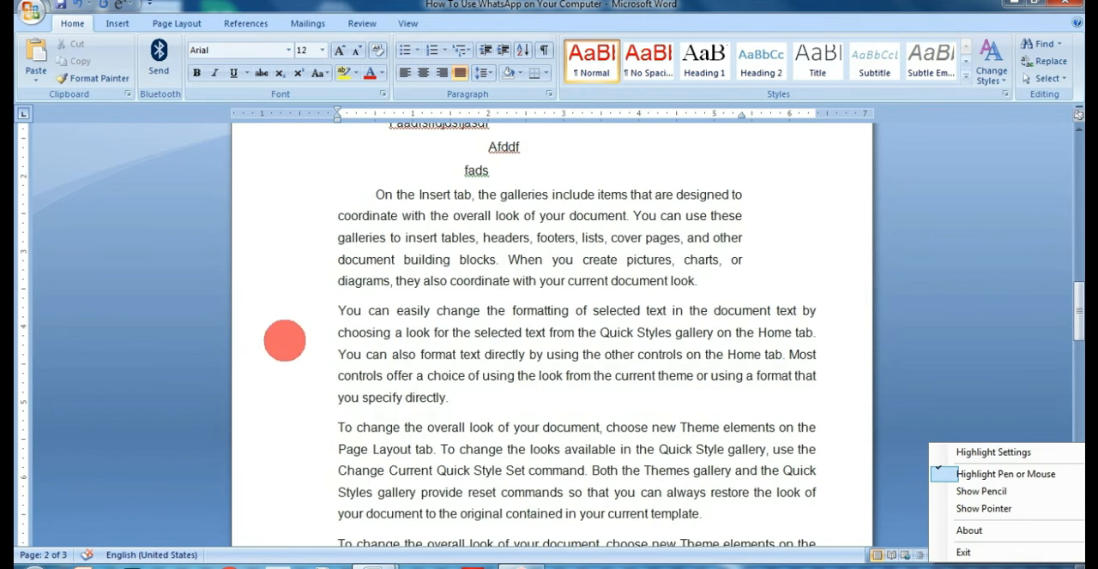
View the document in Web Layout and in Outline view to compare how the ruler is shown.
scroll(506, 319, down, 15)
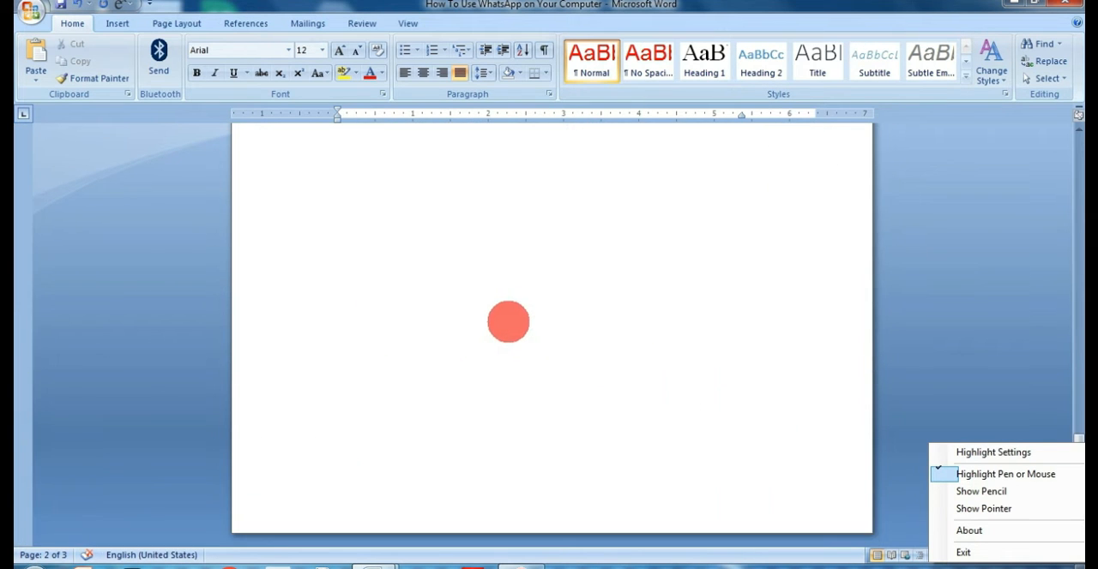
scroll(509, 322, up, 15)
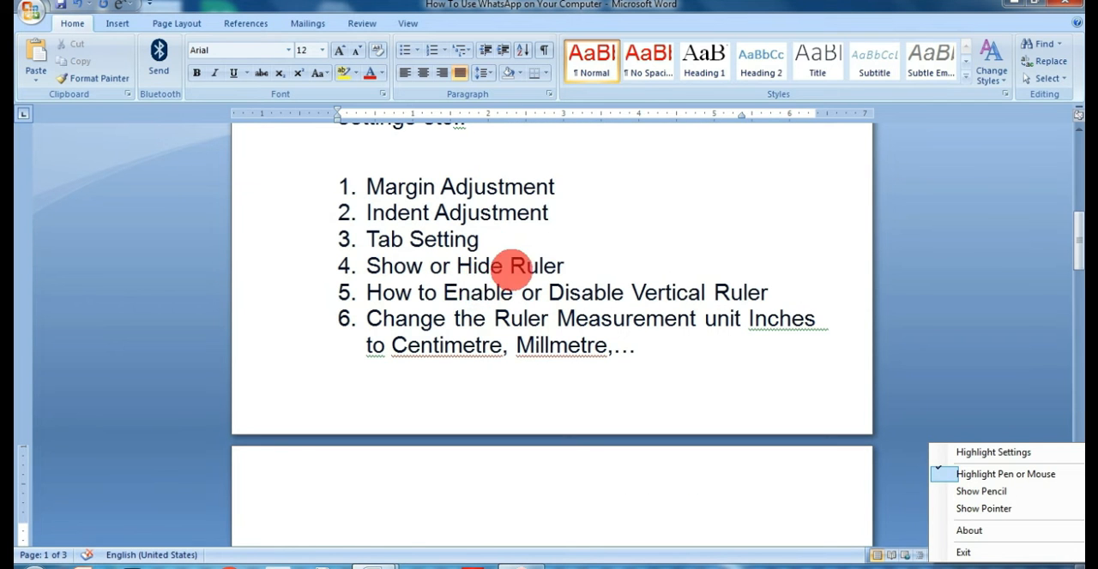
scroll(514, 261, up, 2)
click(494, 236)
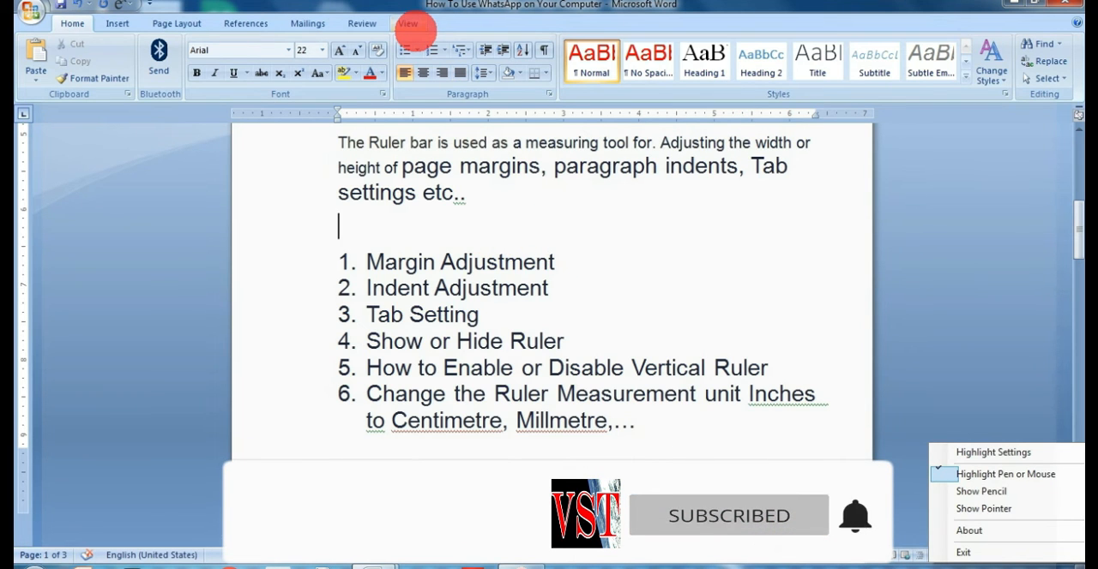
click(408, 23)
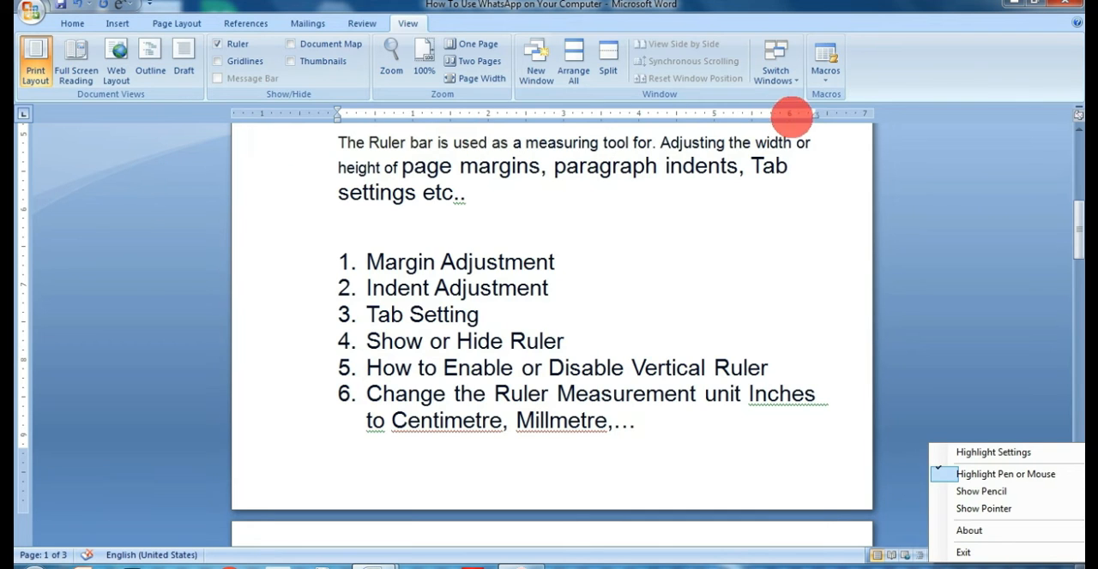
click(118, 73)
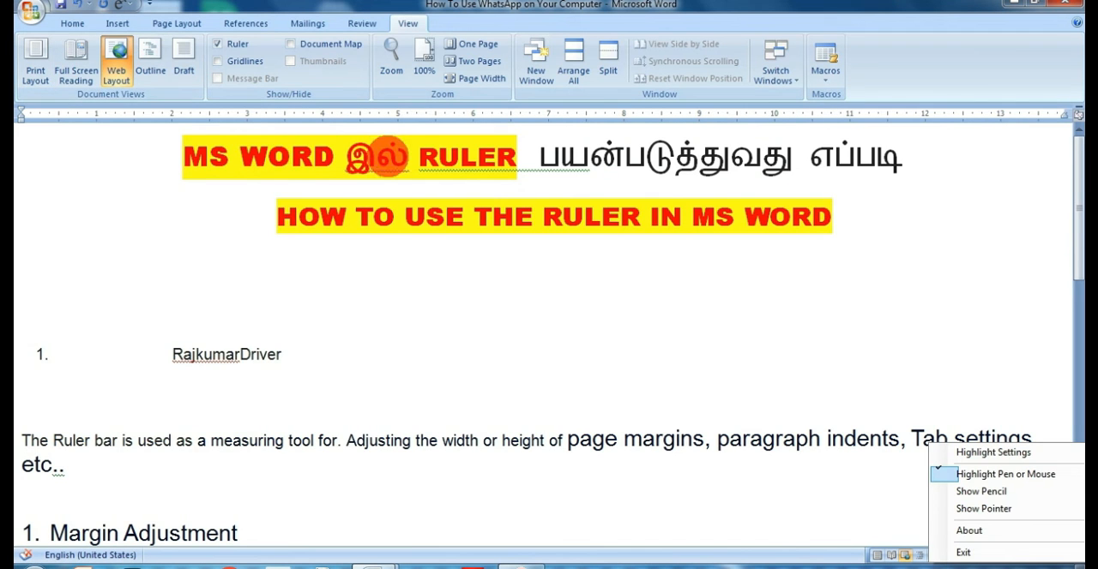
click(150, 64)
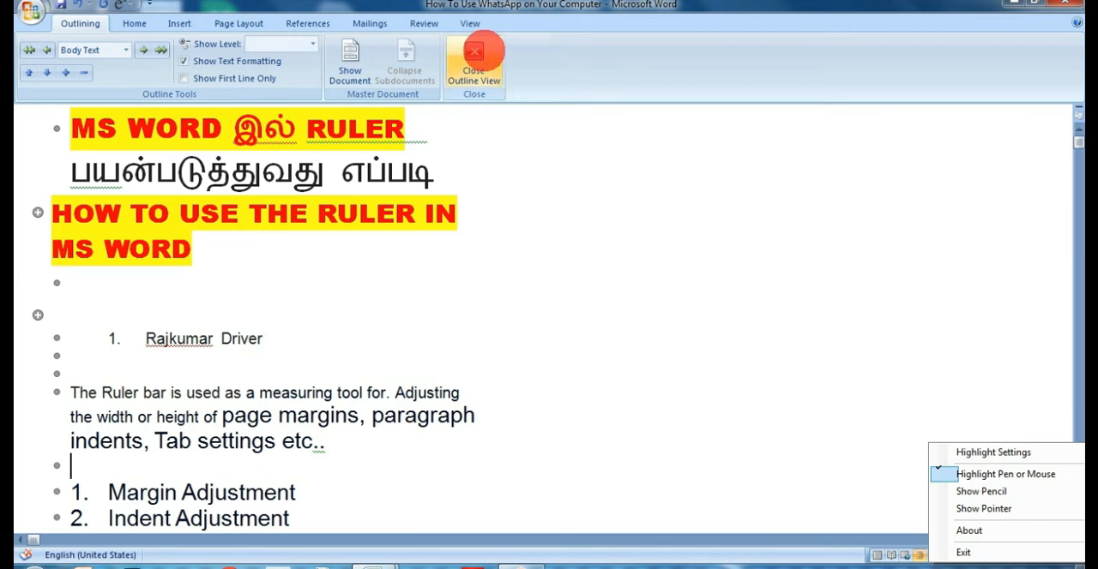
Switch the document back to Print Layout view.
click(469, 23)
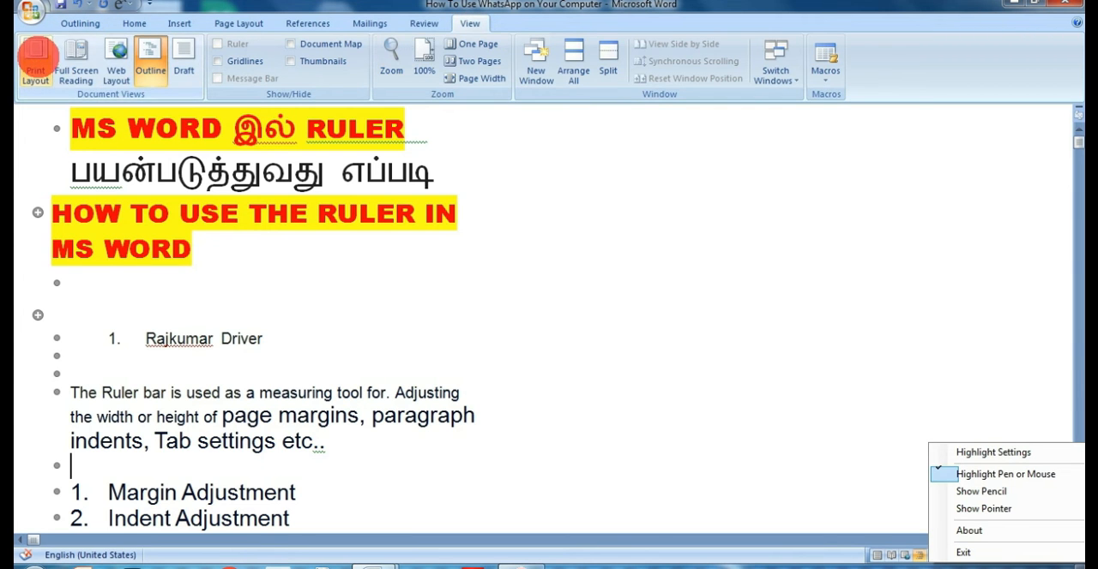
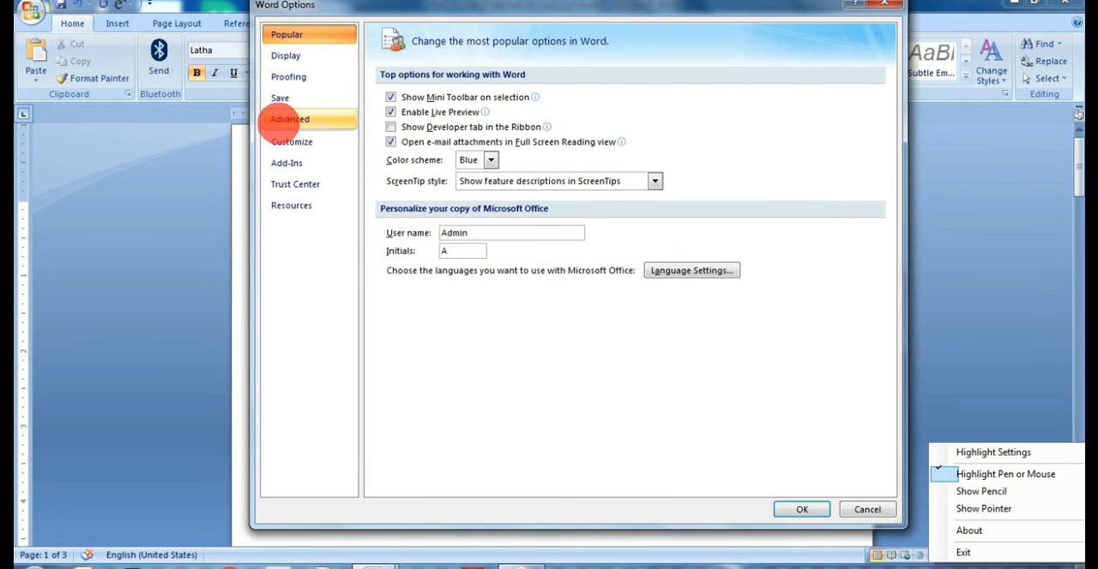
Set the units for showing measurements to Centimeters in the advanced display options.
click(289, 119)
drag(887, 92, 899, 289)
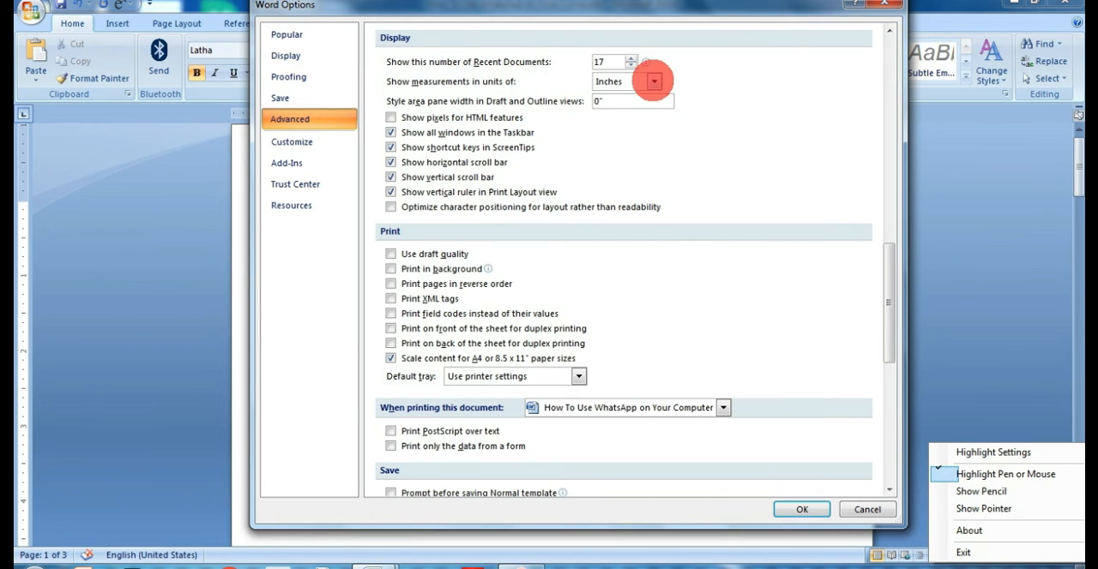
click(654, 81)
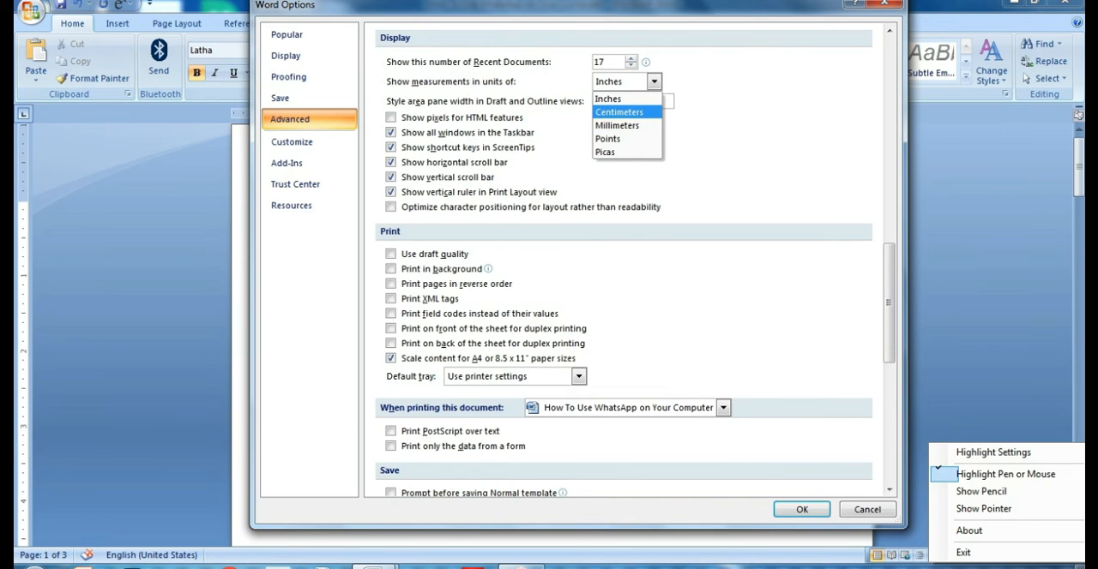
click(619, 112)
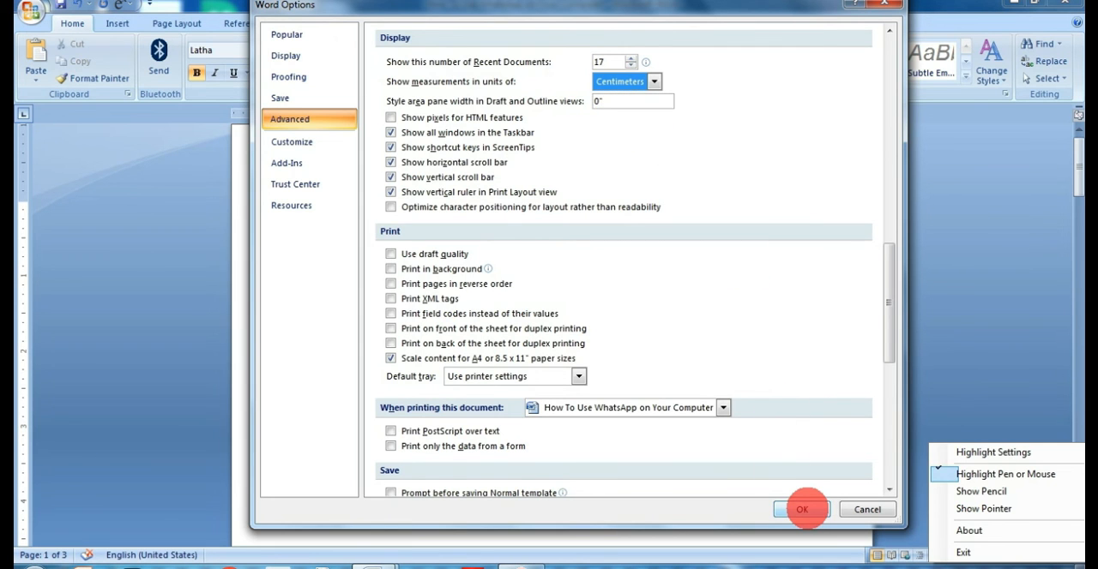
click(802, 509)
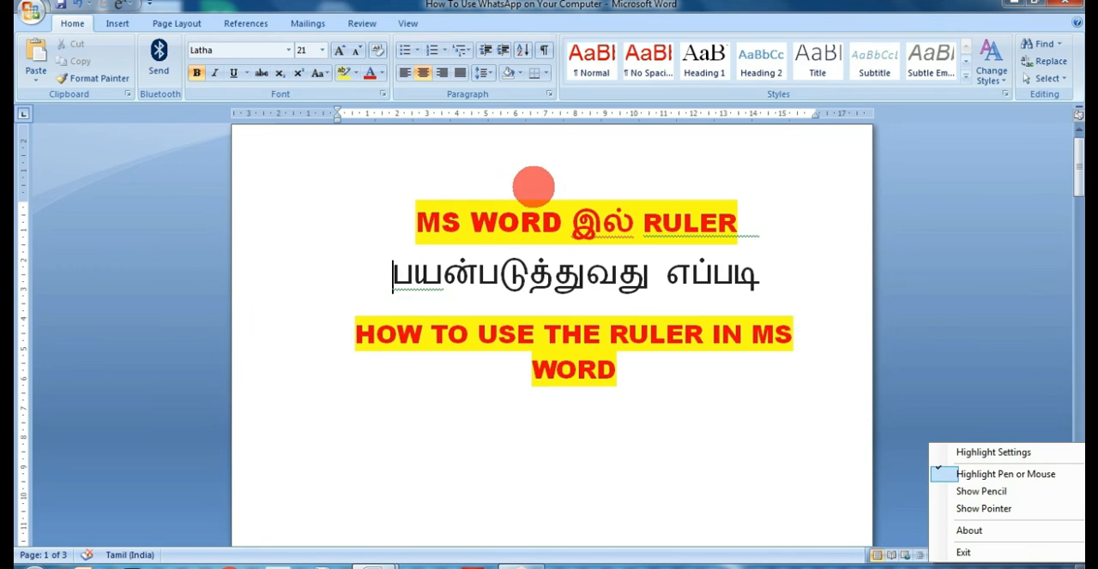
Draw a text box about 7.4 cm wide and 3.4 cm high below the "HOW TO USE THE RULER IN MS WORD" heading and check its size.
click(592, 422)
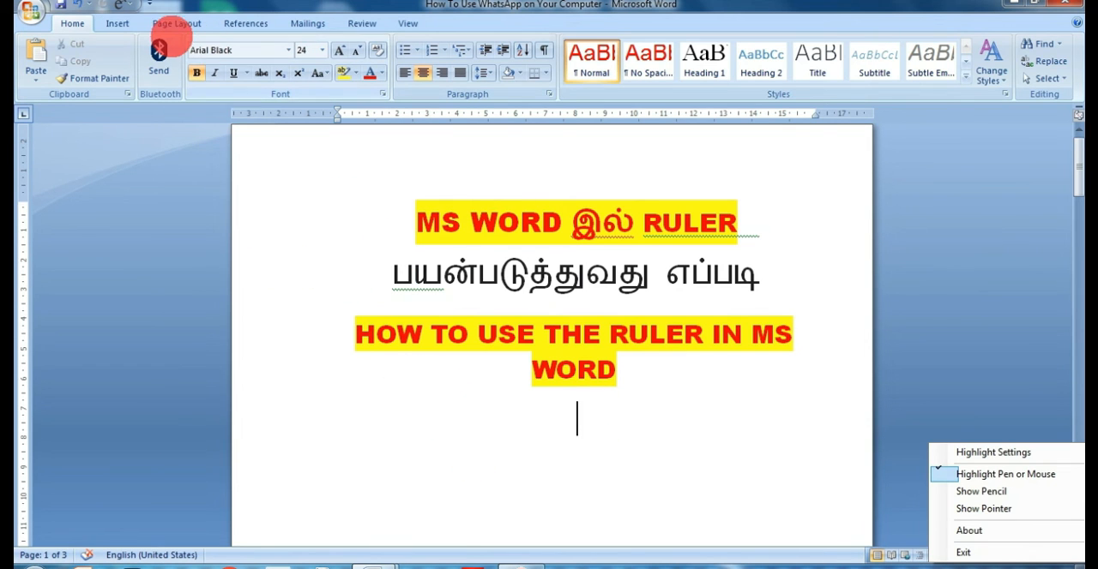
click(122, 23)
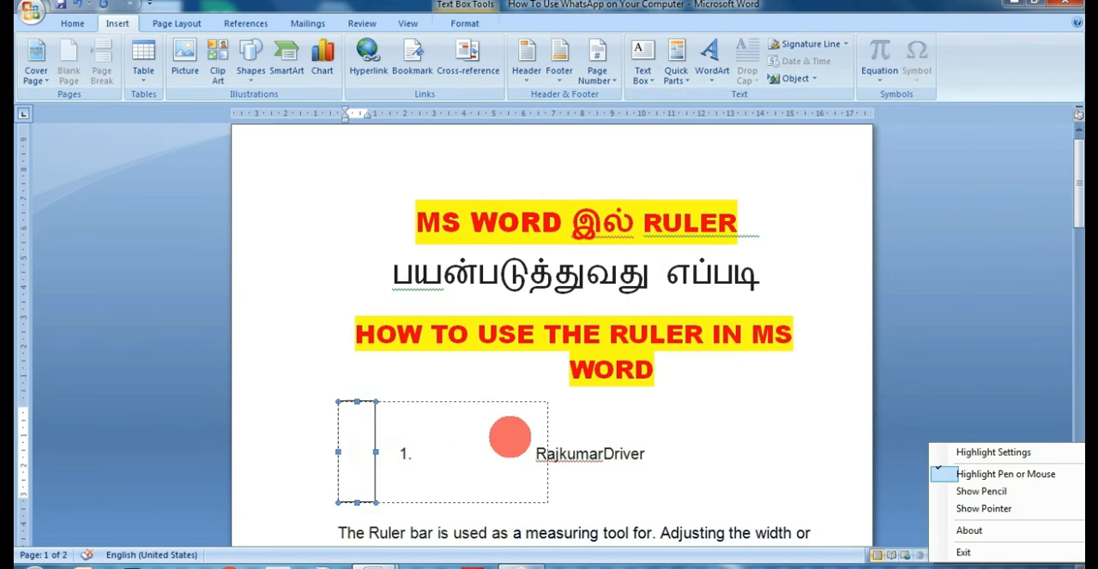
drag(509, 437, 489, 415)
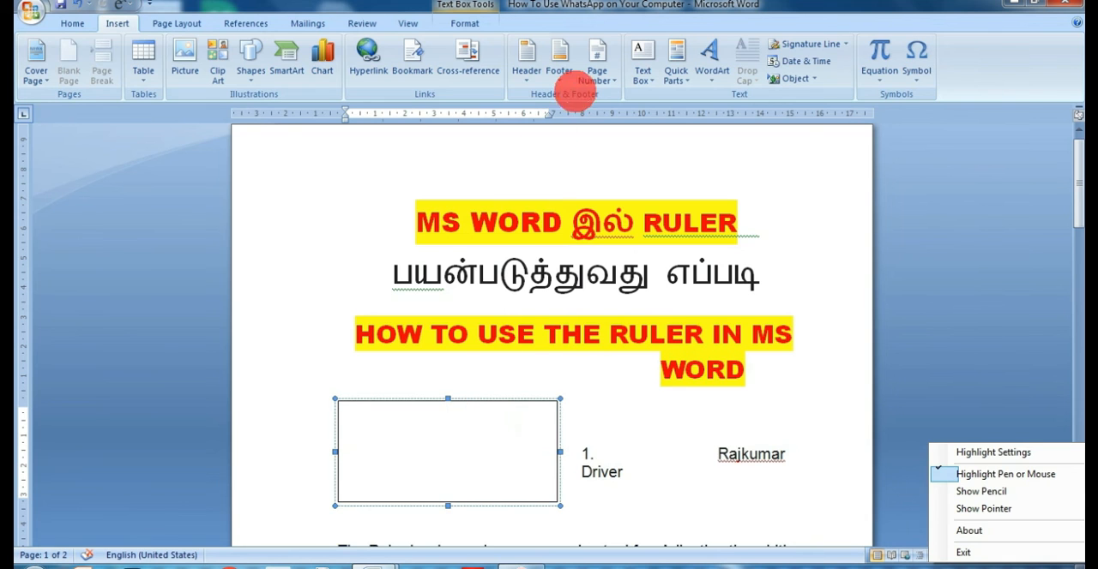
click(464, 23)
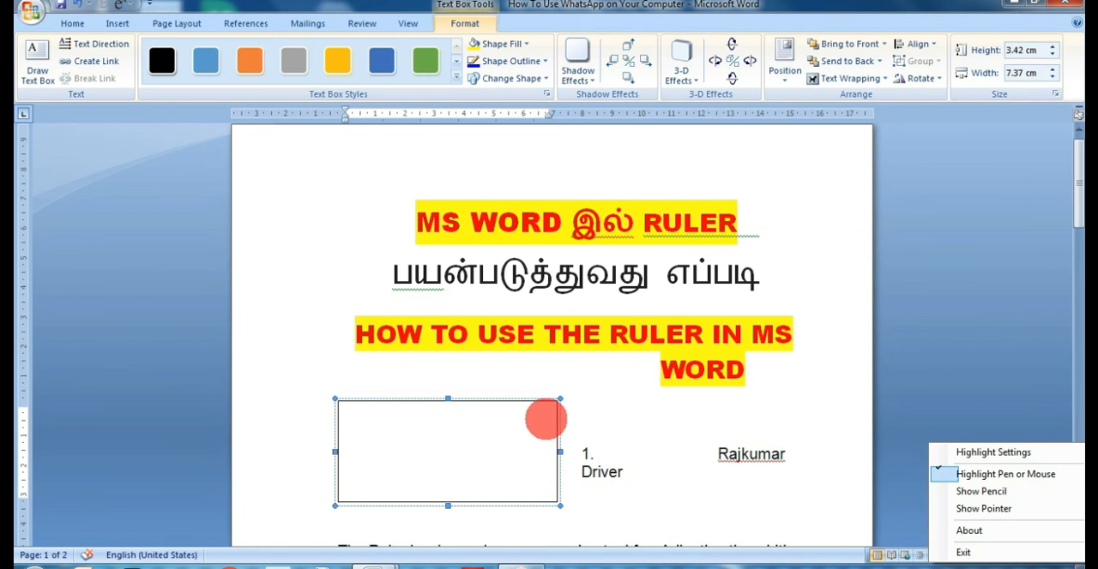
click(842, 216)
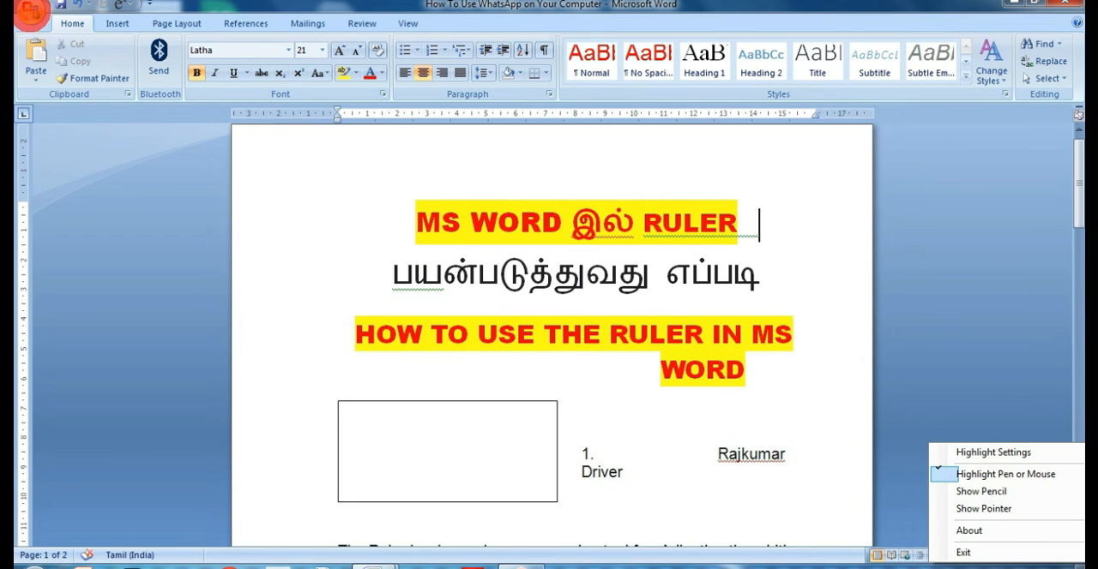
Set the units for showing measurements to Inches in the advanced display options.
click(31, 10)
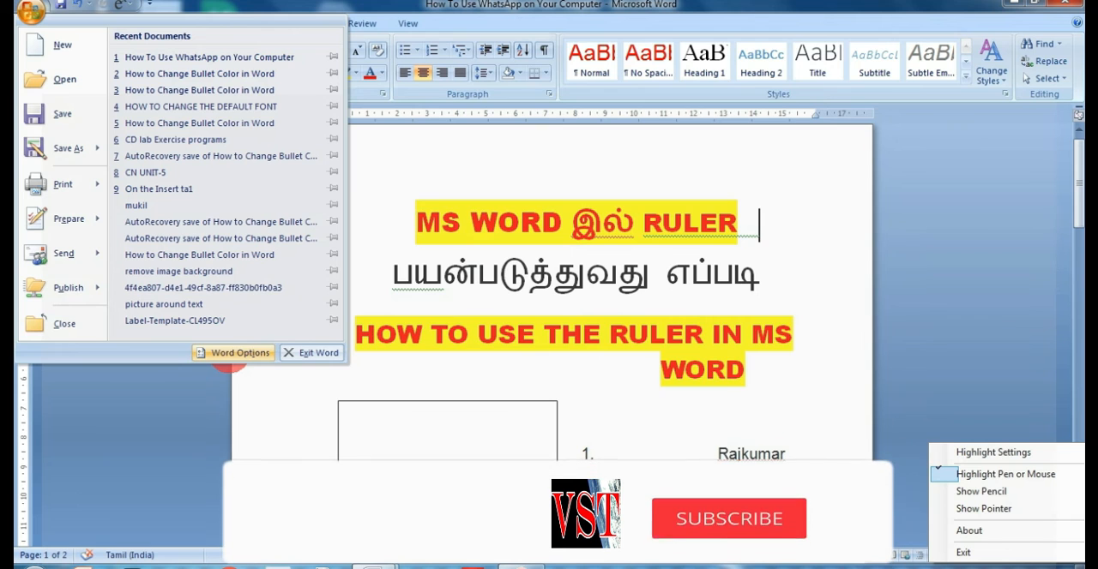
click(231, 352)
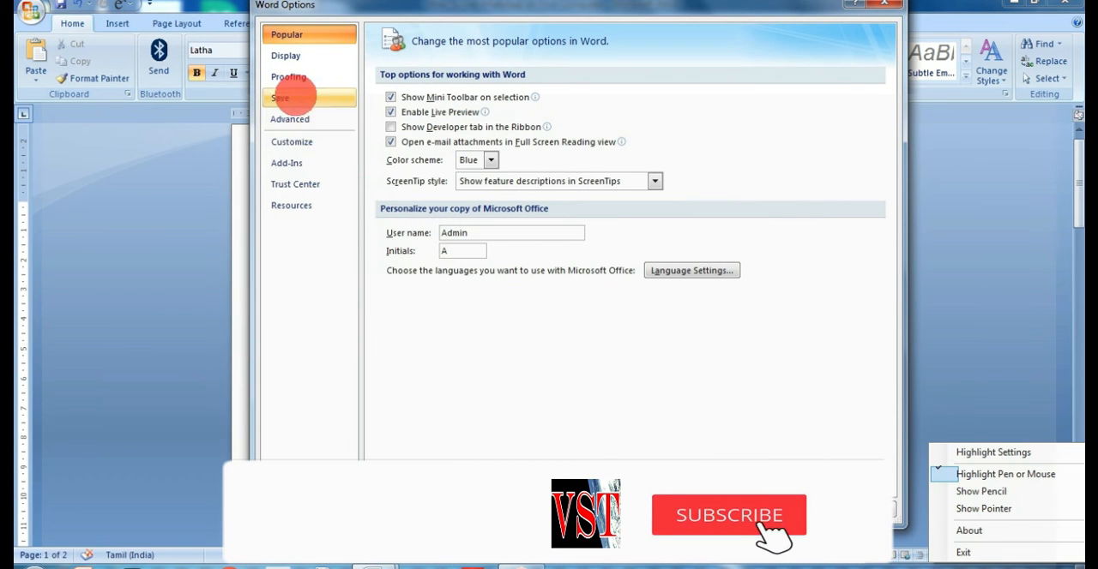
click(305, 122)
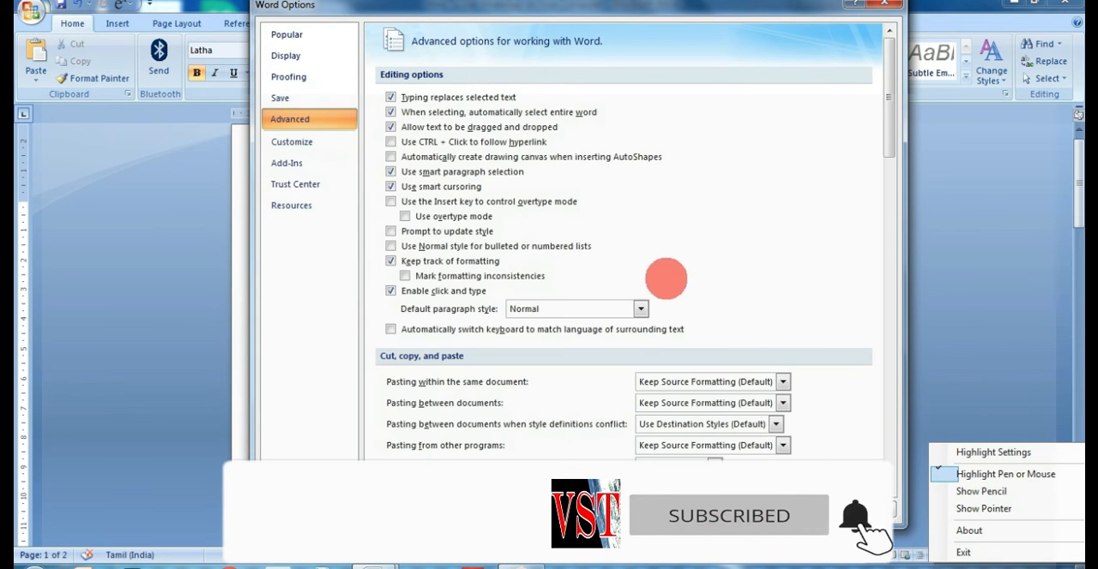
drag(887, 98, 633, 222)
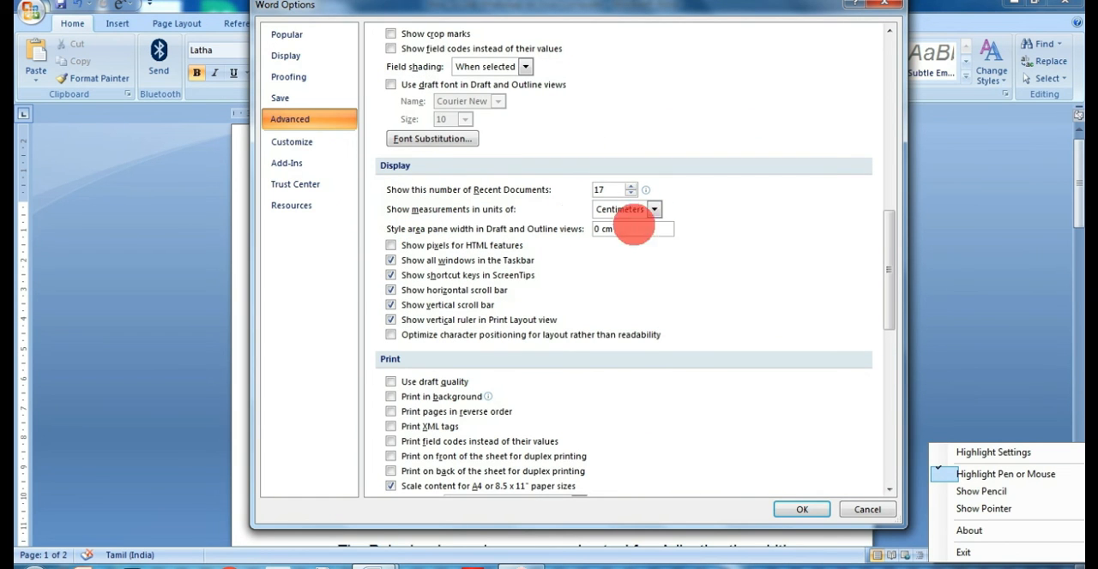
click(655, 210)
click(609, 226)
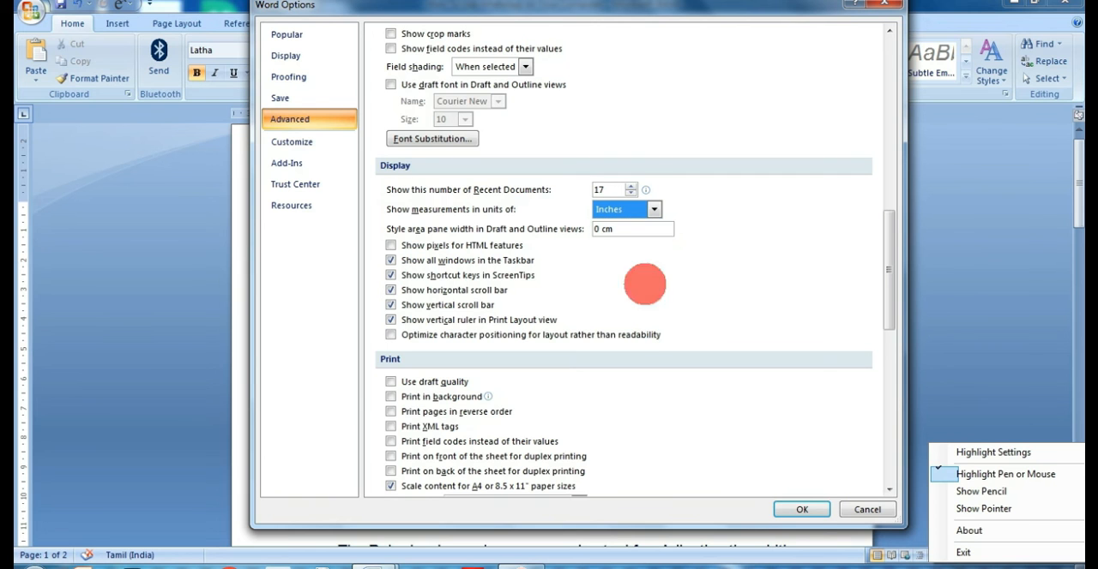
click(802, 509)
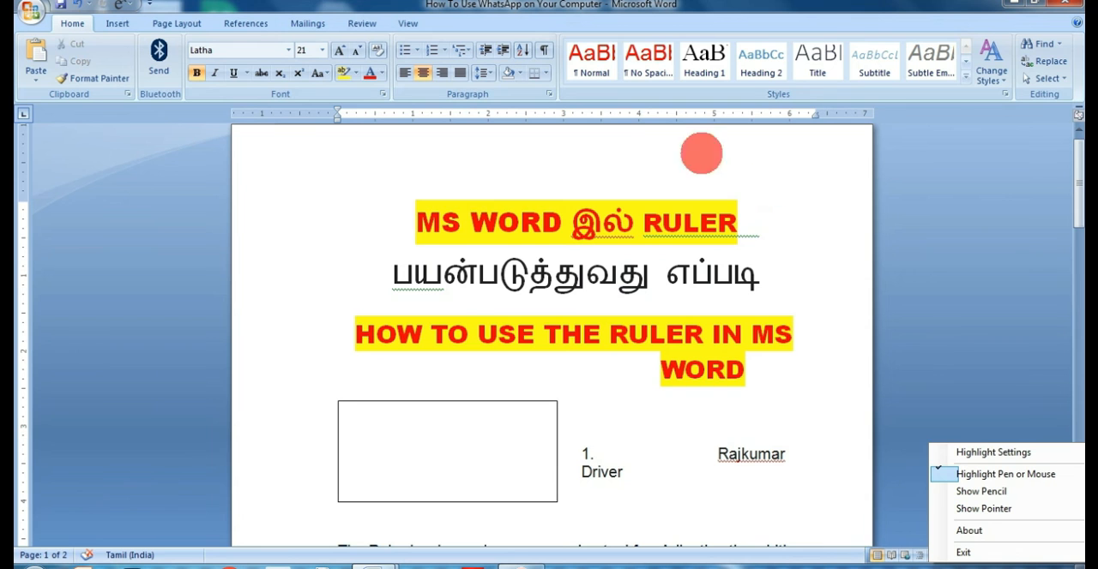
Look through the title page, the list of ruler topics and the body paragraphs with the ruler in inches.
scroll(372, 228, down, 3)
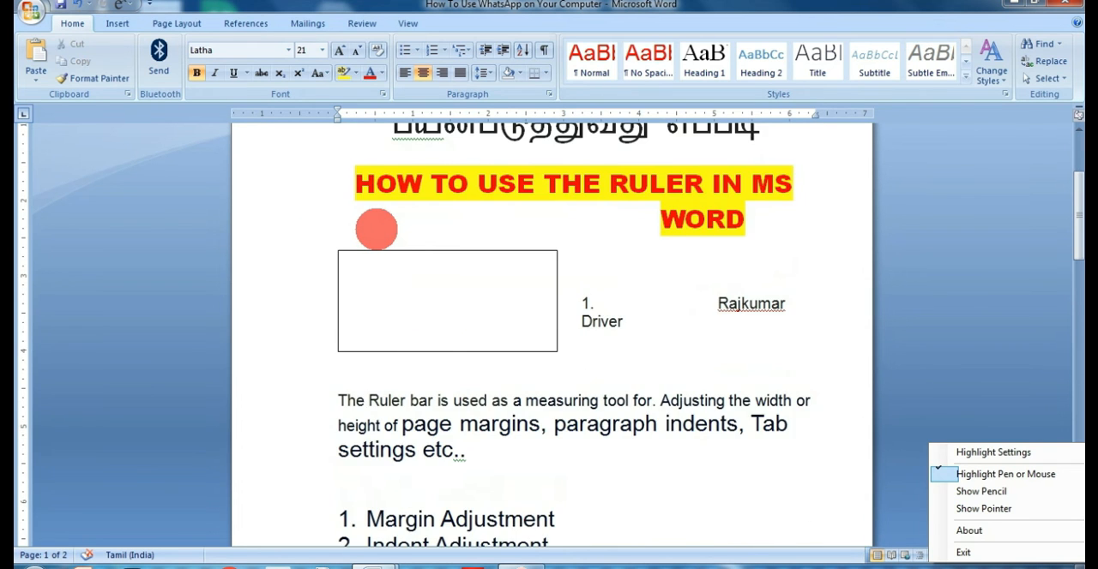
scroll(376, 236, down, 6)
scroll(320, 286, up, 5)
scroll(302, 249, up, 4)
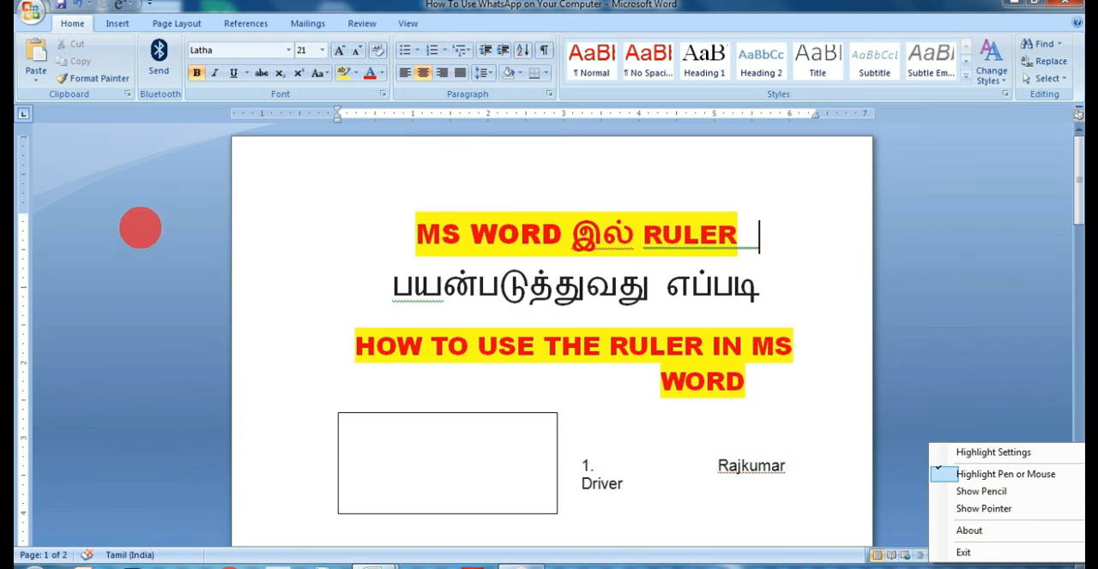
scroll(455, 228, down, 15)
scroll(380, 316, up, 3)
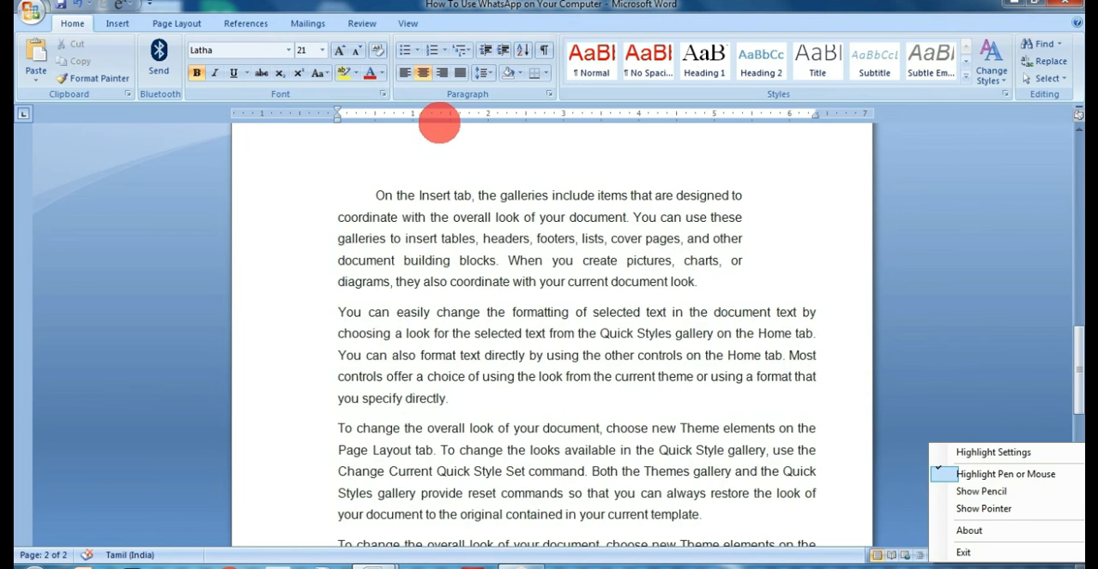
drag(440, 122, 378, 130)
scroll(437, 285, down, 7)
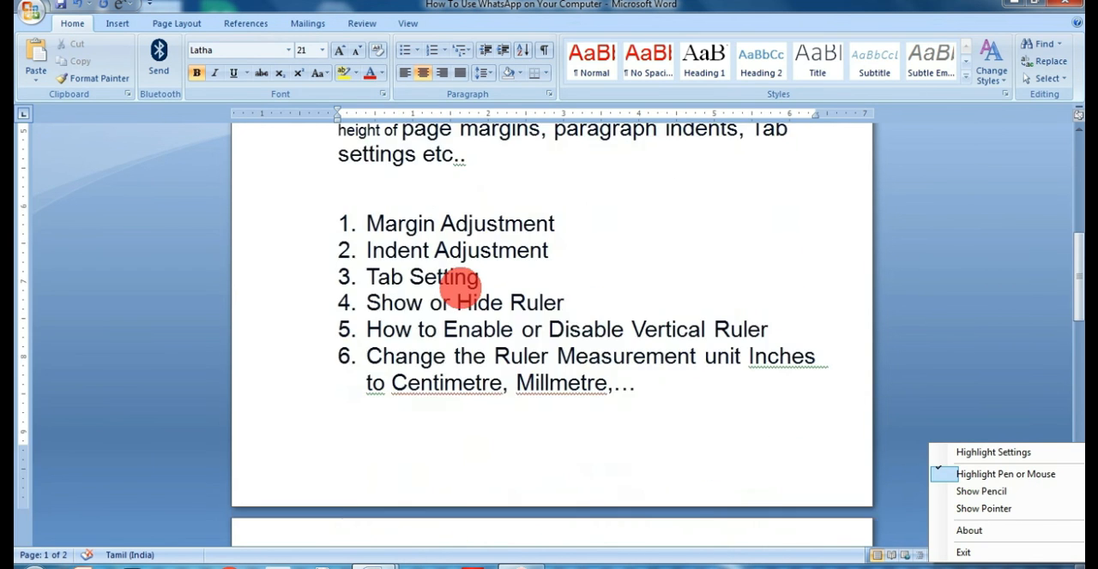
Tab in the first lines of the "You can easily change" paragraph and the first "To change the overall look" paragraph to about 0.5".
scroll(456, 286, down, 6)
click(342, 419)
key(Tab)
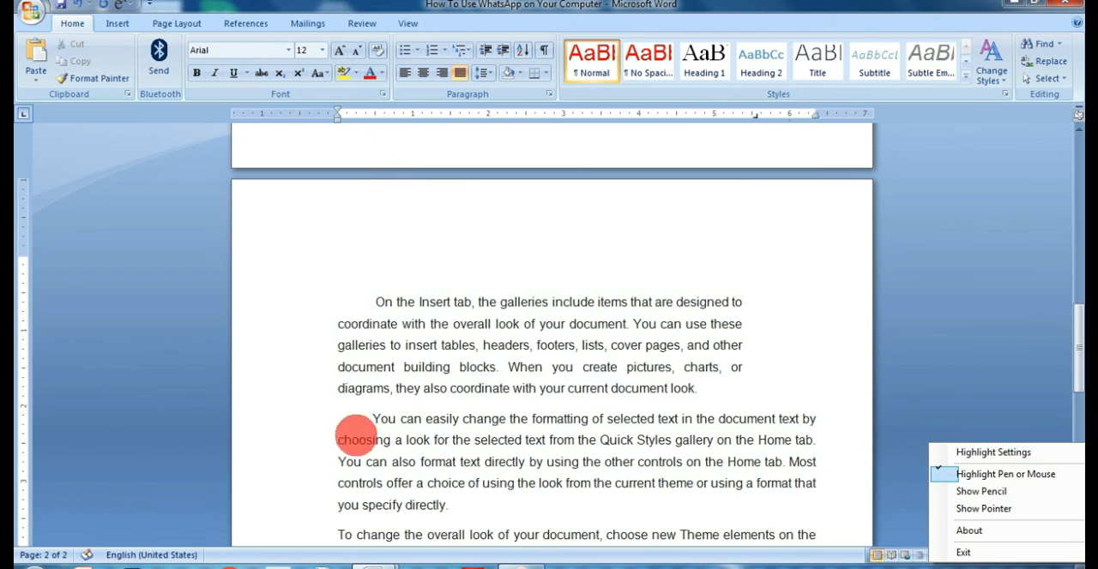
scroll(355, 433, down, 3)
click(338, 422)
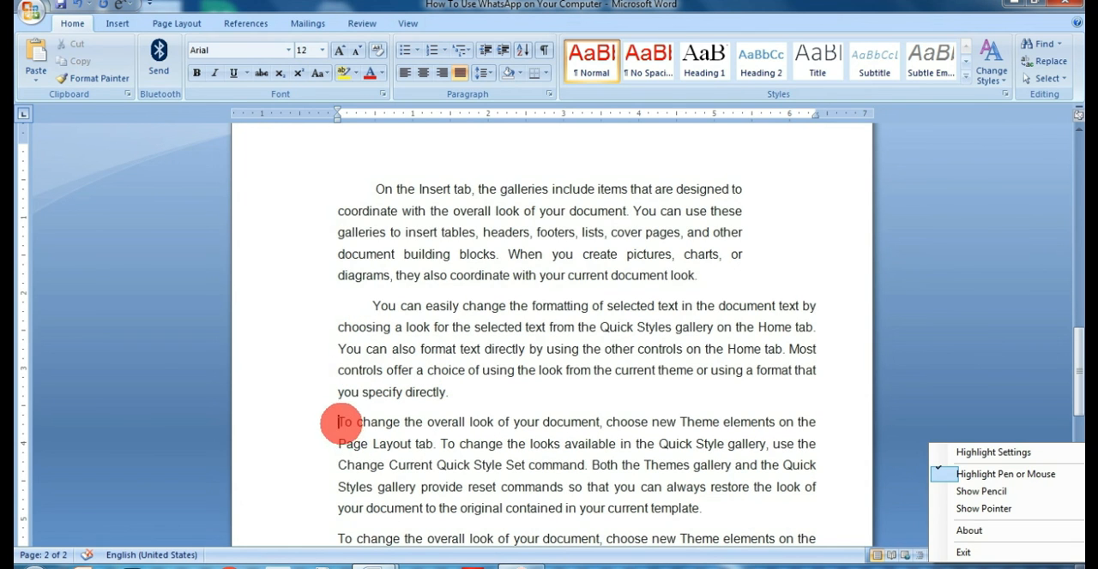
key(Tab)
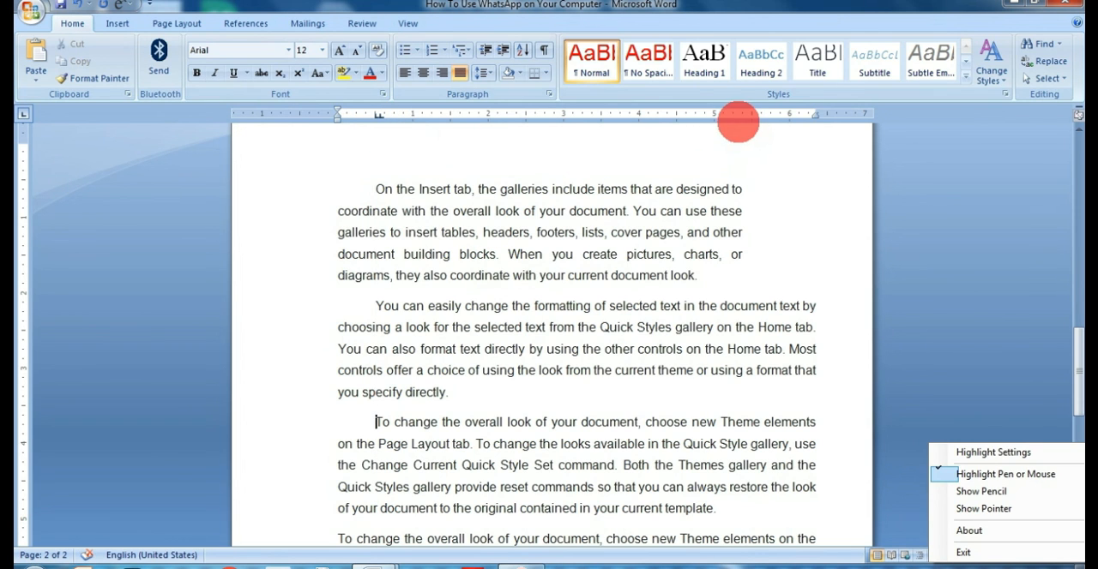
Review the horizontal ruler, the body paragraphs and the numbered list of ruler topics up to the document's title.
drag(738, 121, 794, 130)
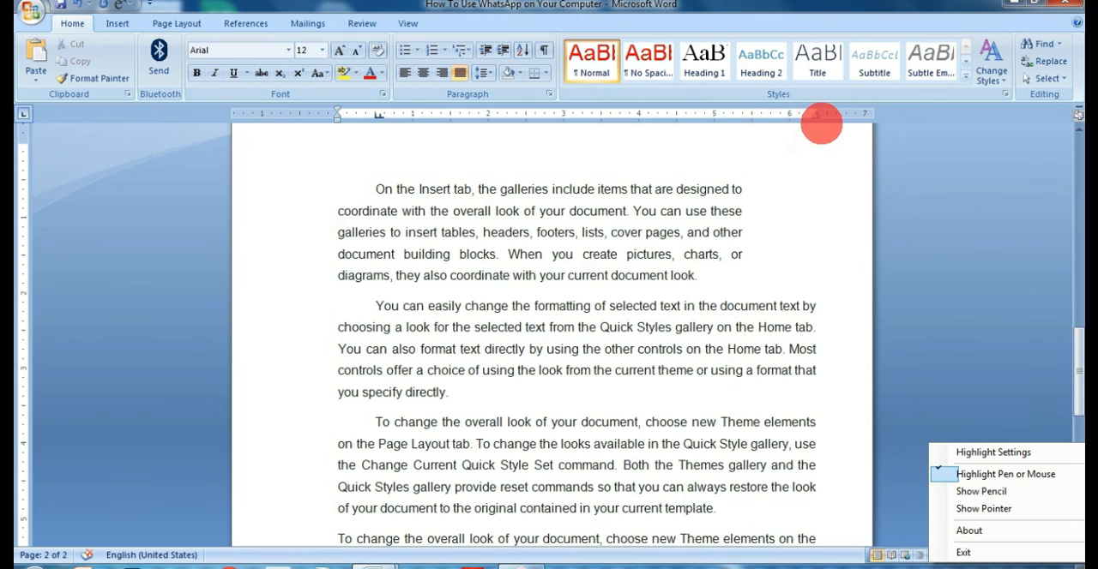
scroll(652, 187, down, 5)
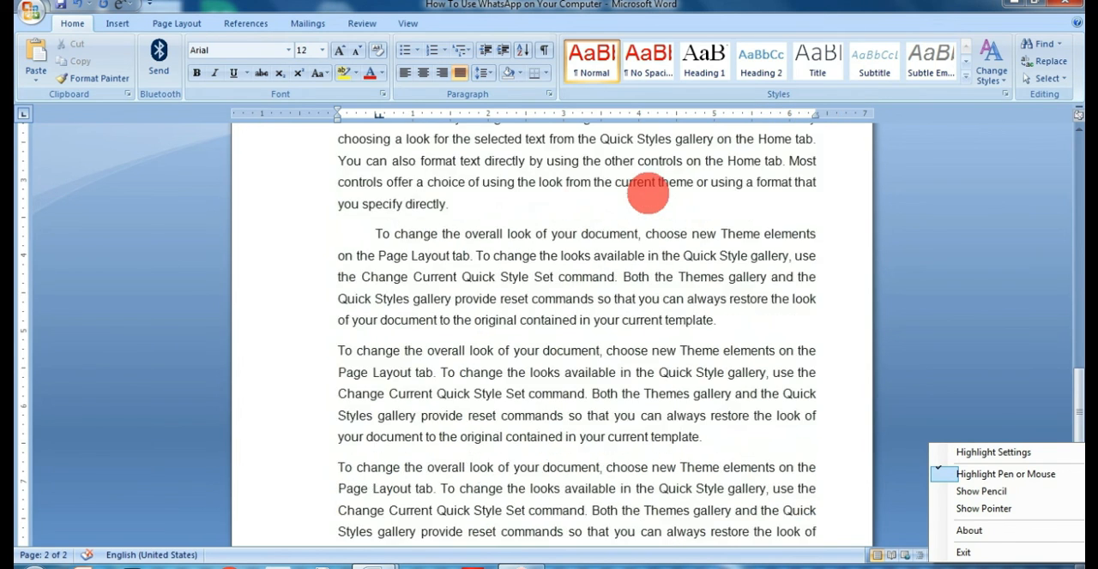
scroll(515, 200, up, 2)
scroll(365, 184, up, 8)
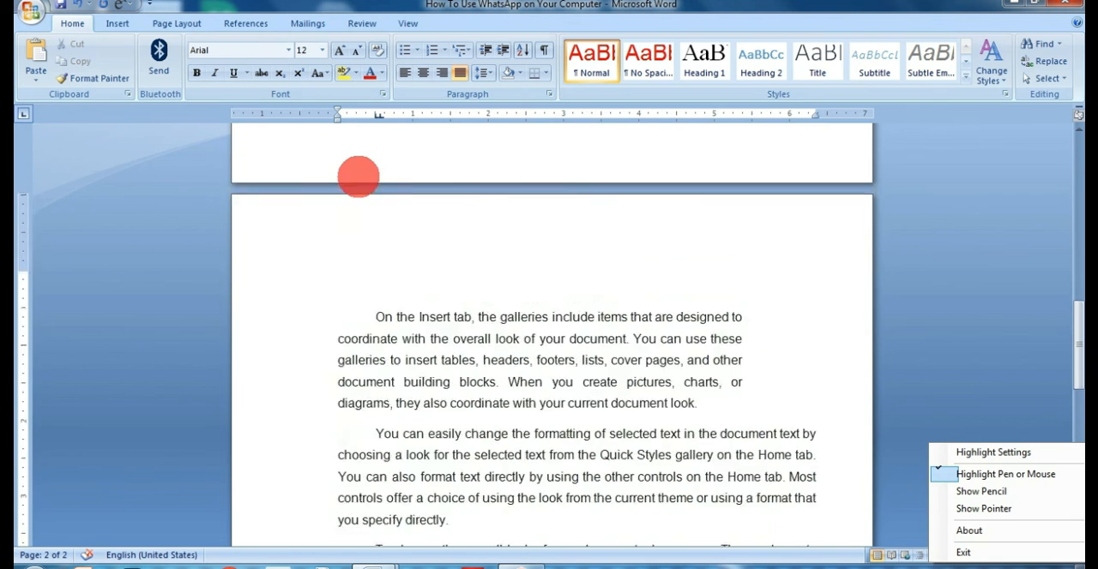
scroll(883, 163, up, 3)
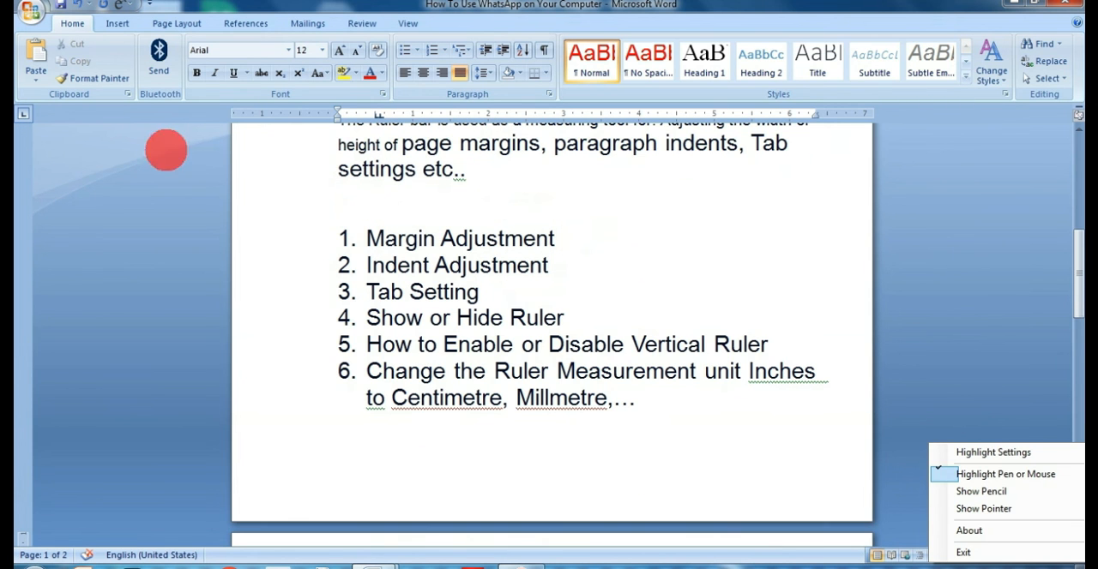
scroll(534, 263, up, 2)
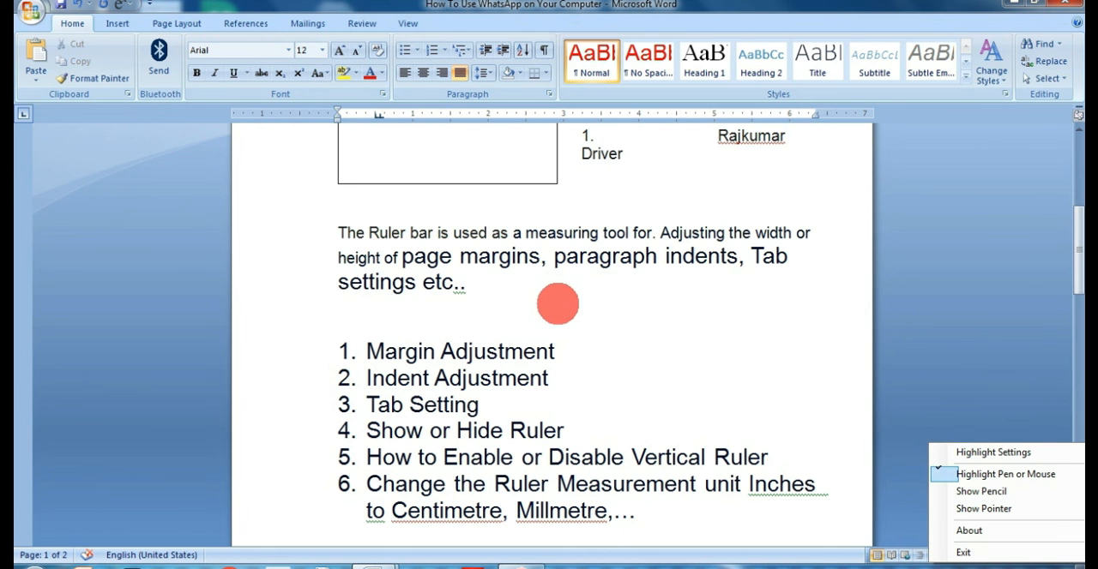
scroll(580, 257, up, 2)
scroll(581, 255, down, 7)
scroll(580, 257, up, 2)
scroll(583, 255, down, 1)
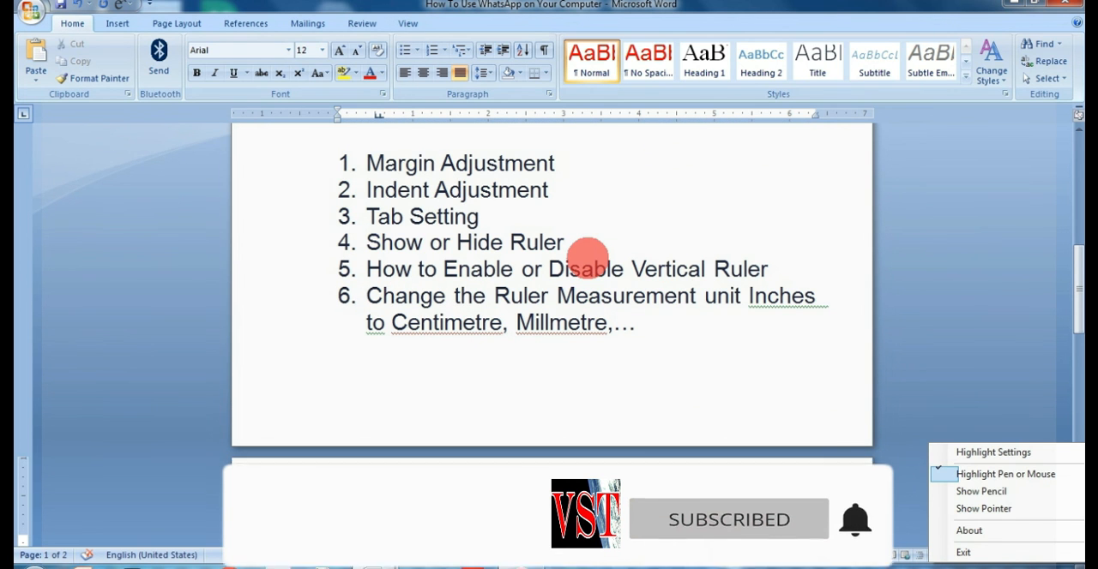
scroll(590, 269, up, 1)
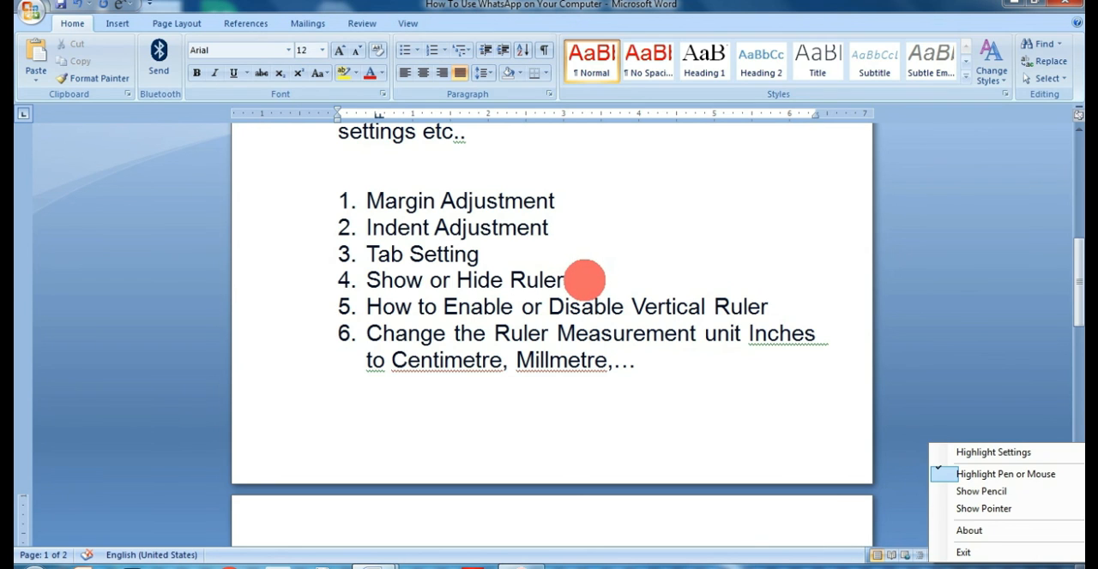
scroll(583, 280, up, 6)
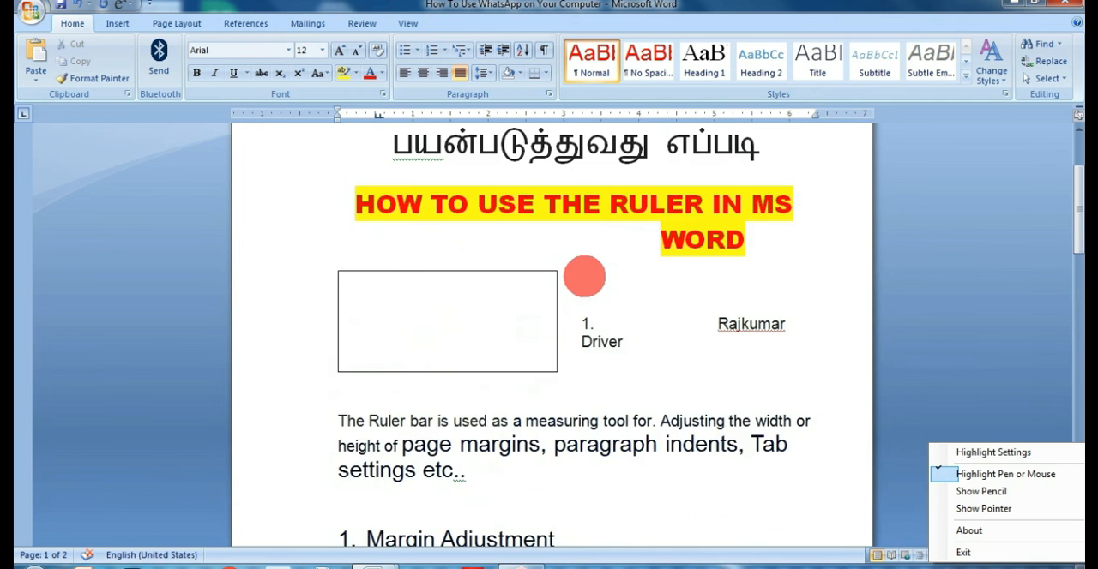
scroll(583, 275, down, 2)
scroll(505, 260, up, 2)
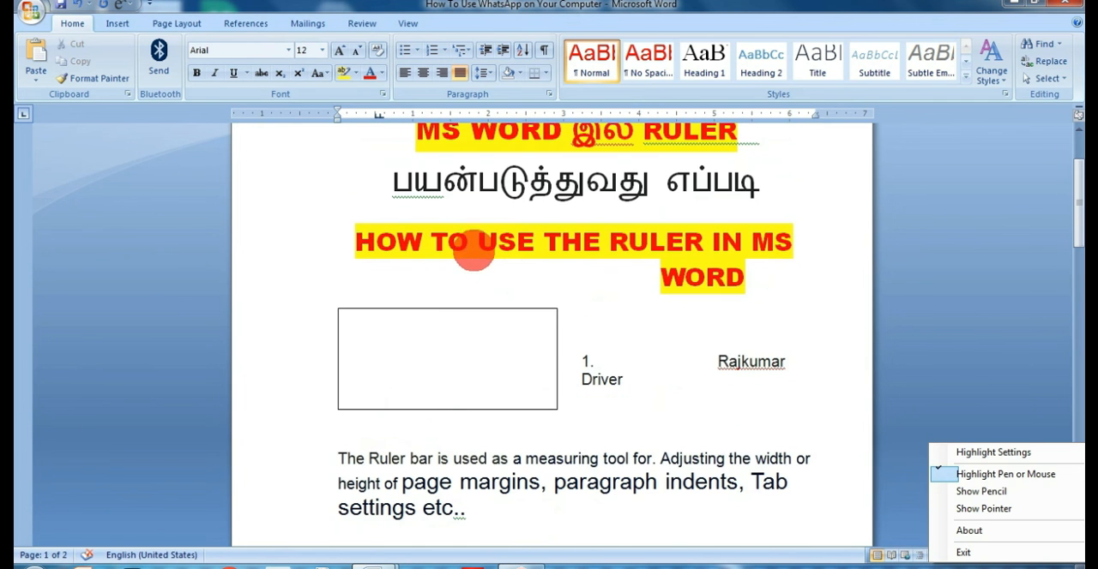